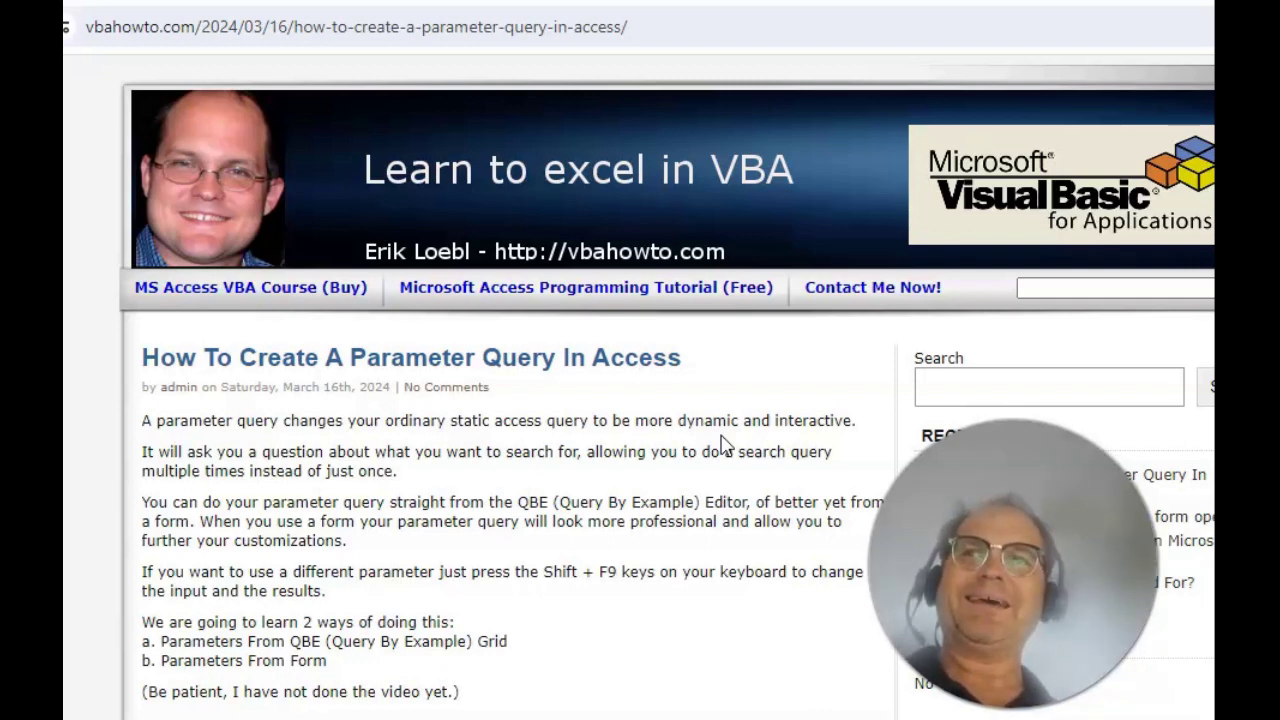
Step: Switch from the parameter query web article to the Microsoft Access database How To Create A Parameter Query In Access
click(715, 437)
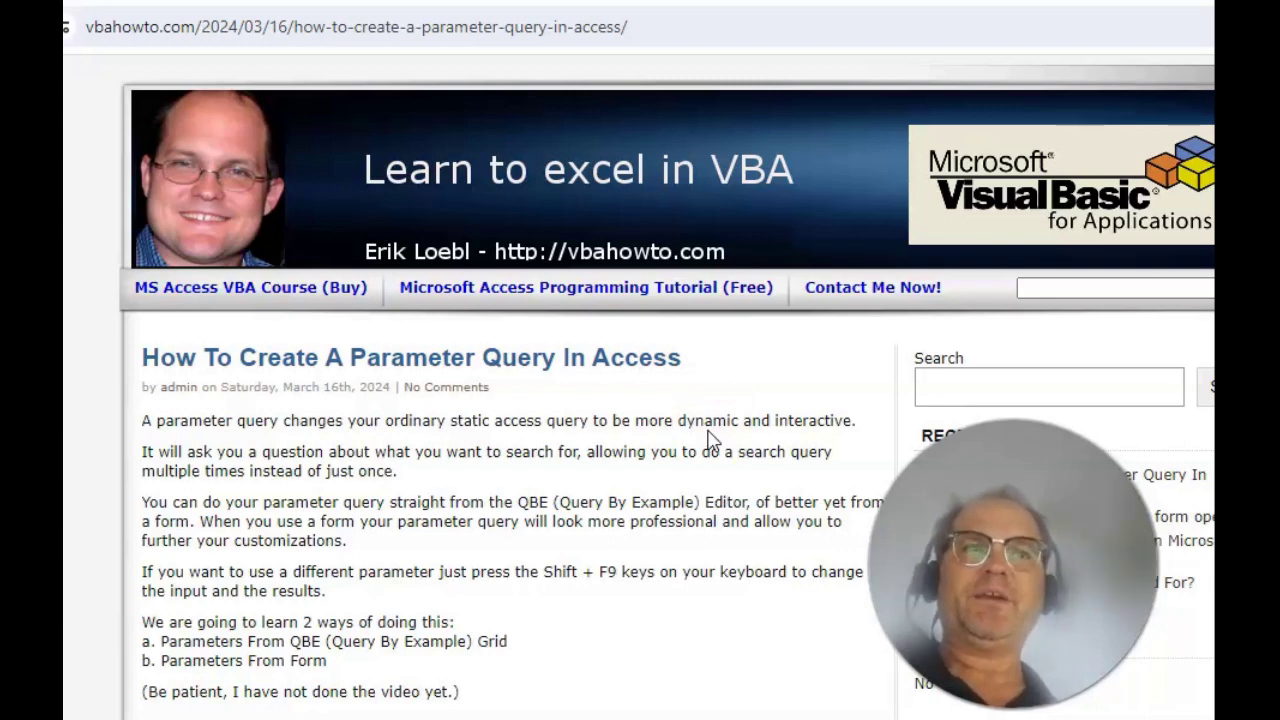
click(722, 510)
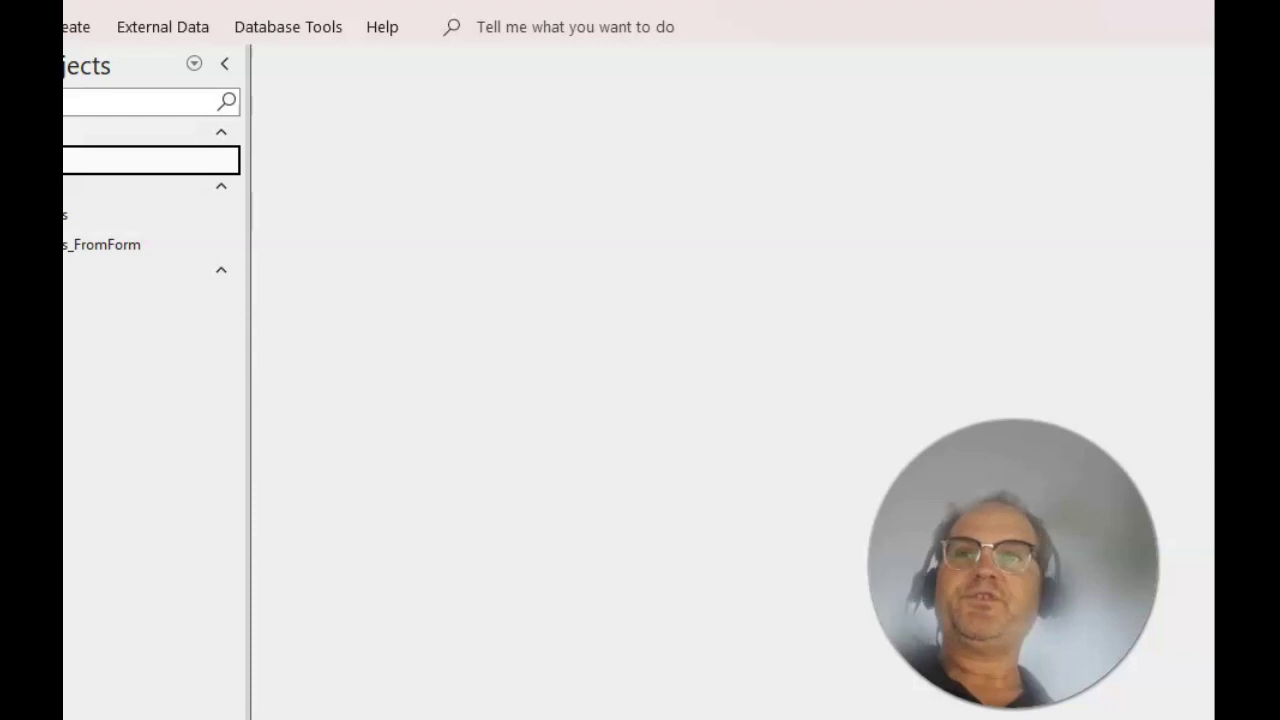
click(666, 80)
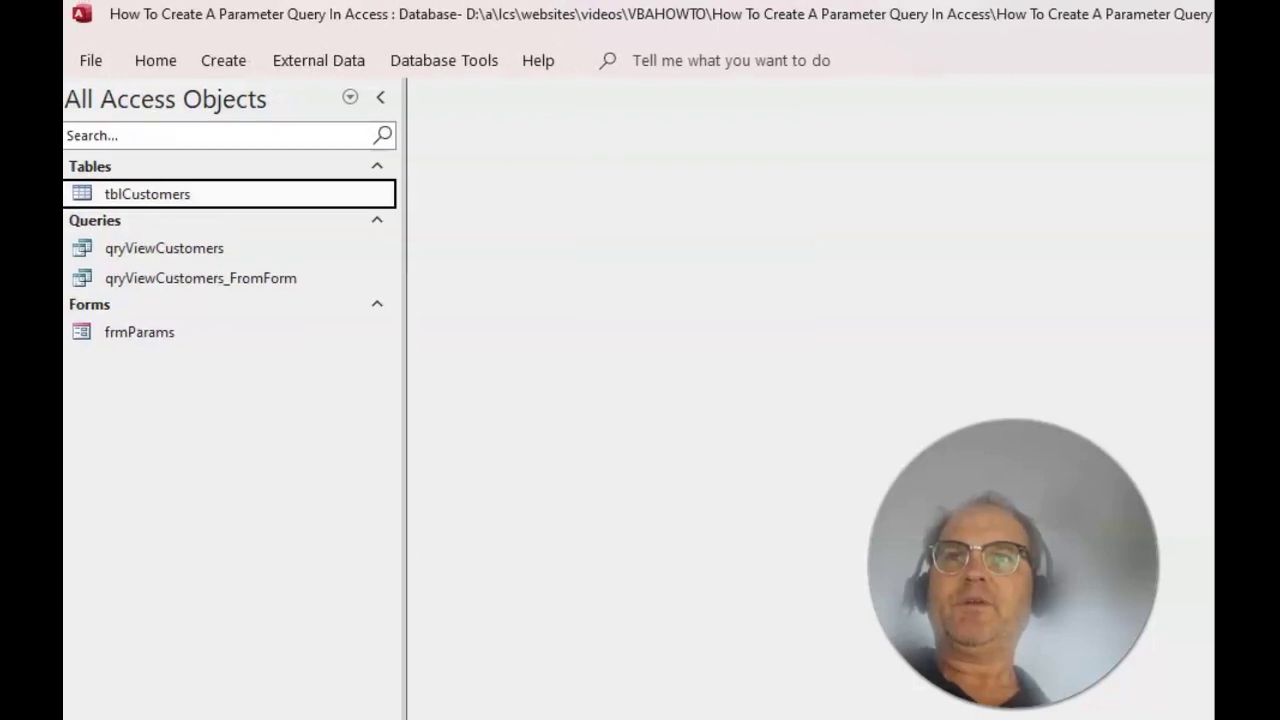
click(614, 18)
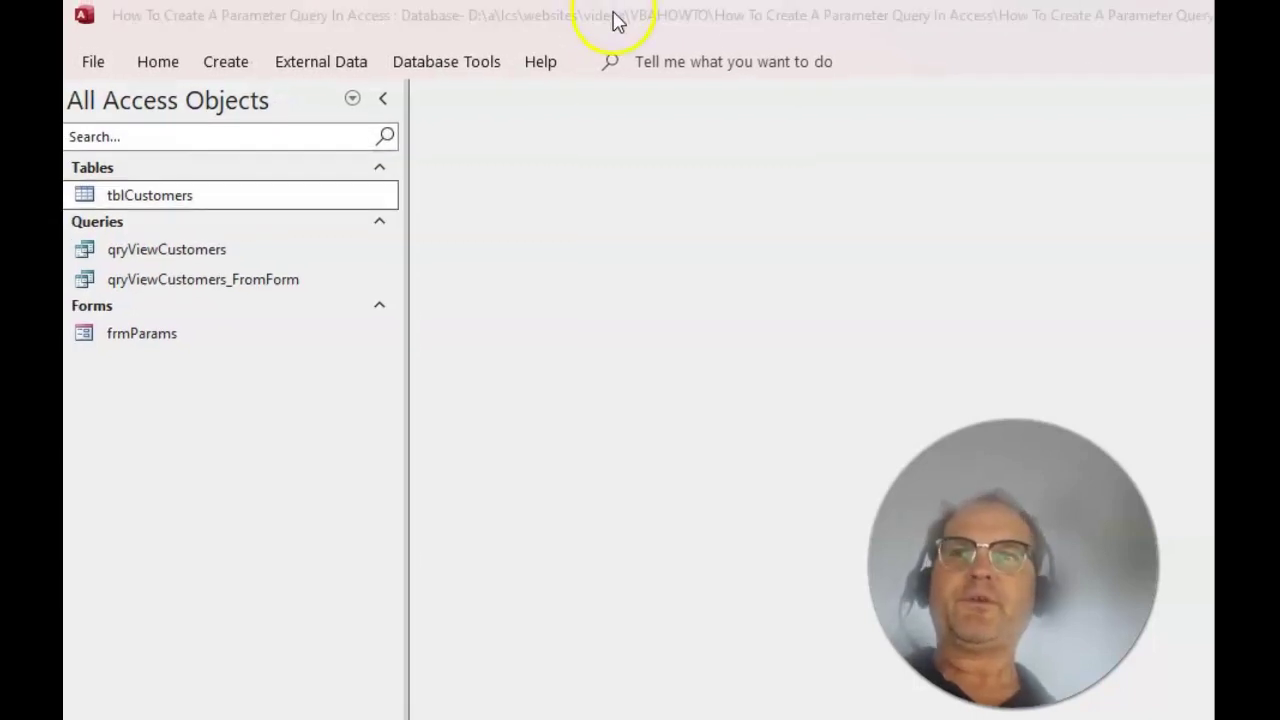
click(780, 357)
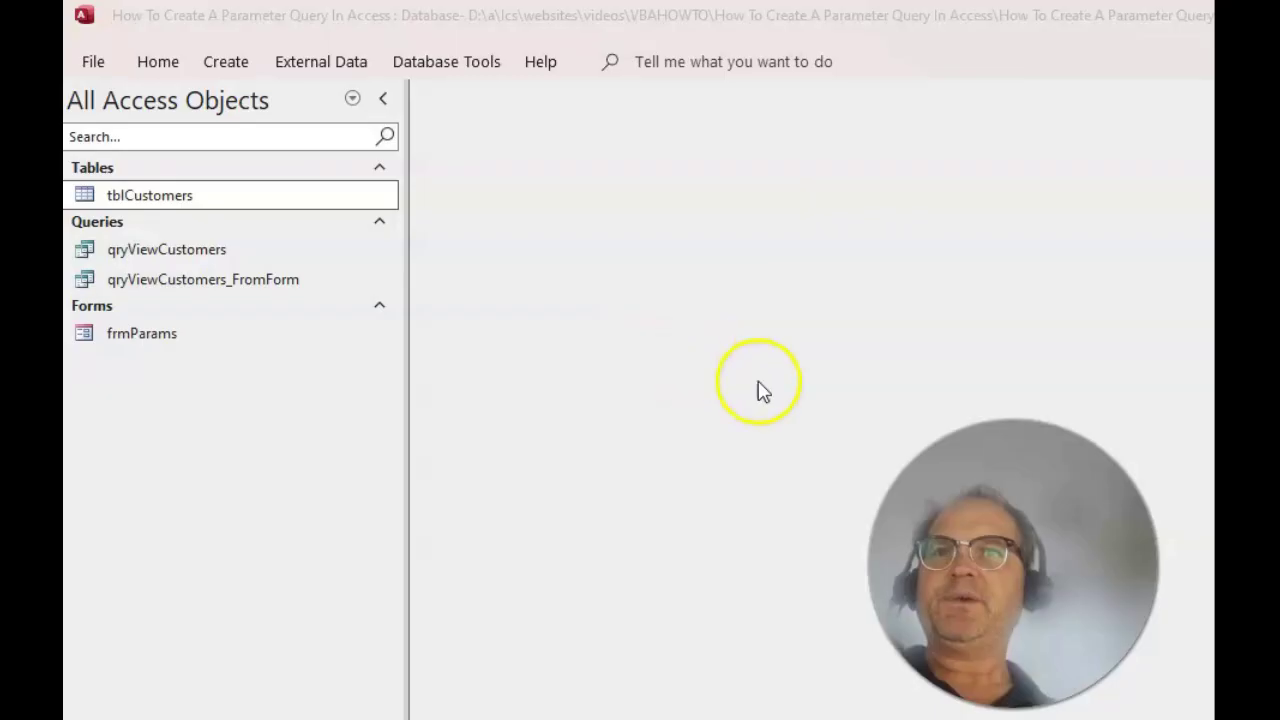
Step: View and close the tblCustomers table, and open the qryViewCustomers query in Design View
double_click(249, 196)
click(550, 93)
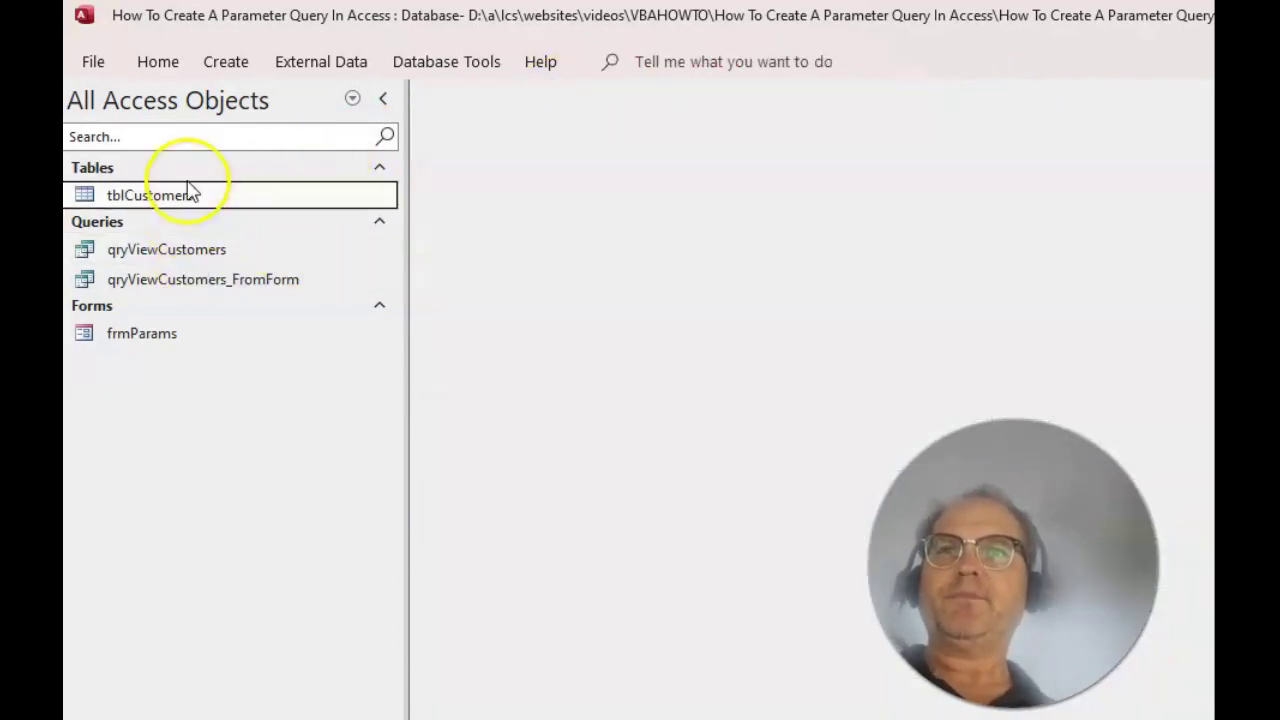
right_click(176, 249)
click(238, 298)
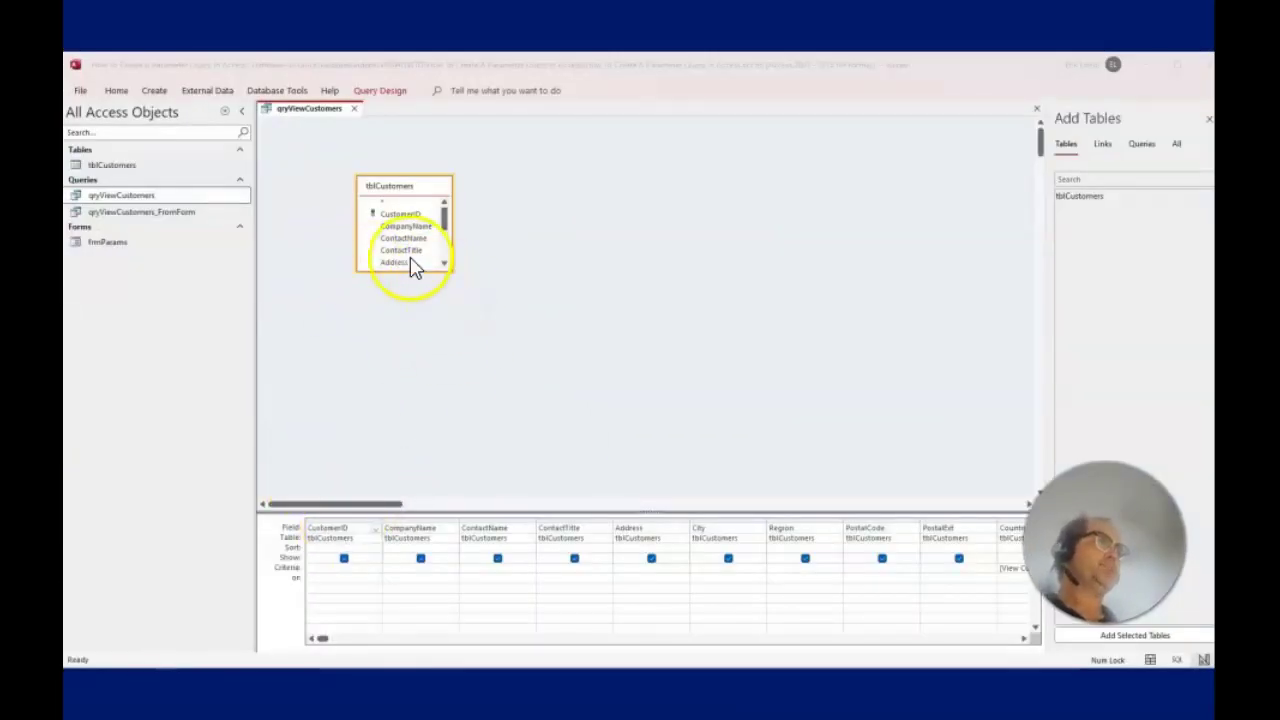
Step: Enlarge the tblCustomers field list in the query design, and add and remove a second copy of the table
drag(356, 271, 321, 325)
drag(125, 166, 758, 252)
click(814, 283)
key(Delete)
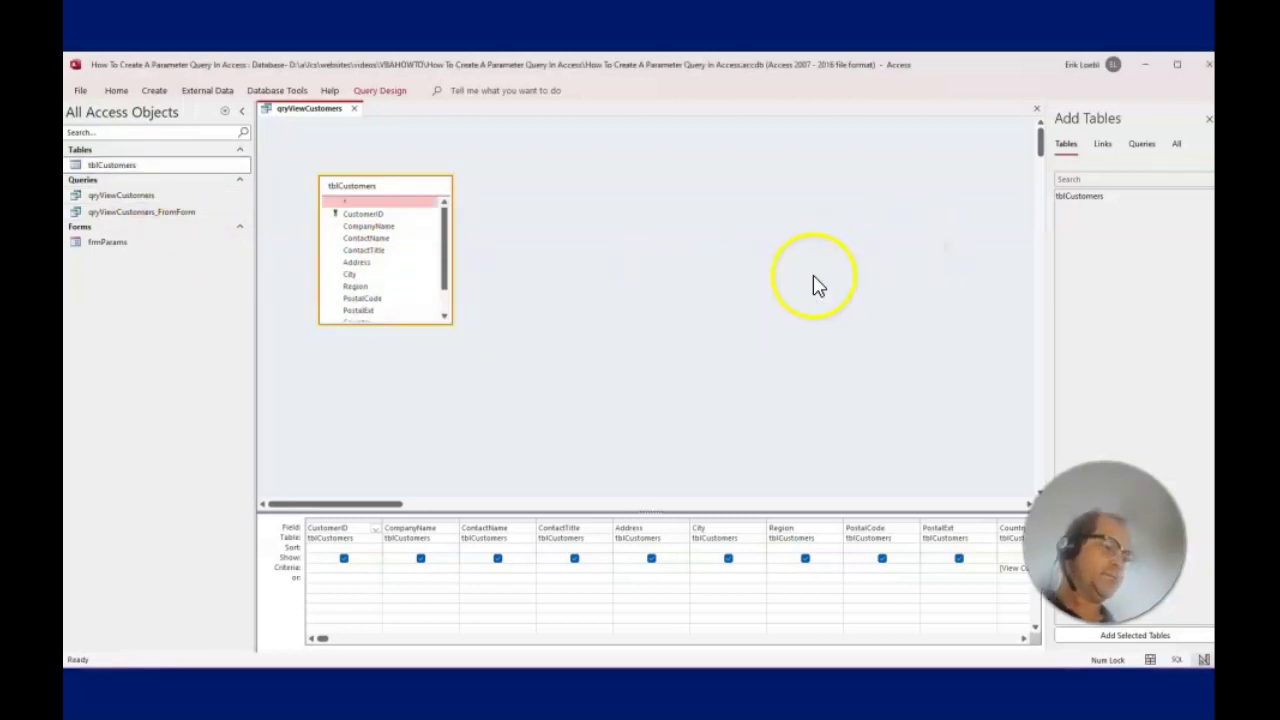
Step: Replace the criterion of the Country field in qryViewCustomers with canada
click(368, 567)
key(Right)
key(Right)
key(Right)
key(Right)
key(Right)
key(Right)
key(Right)
key(Right)
key(Right)
key(Right)
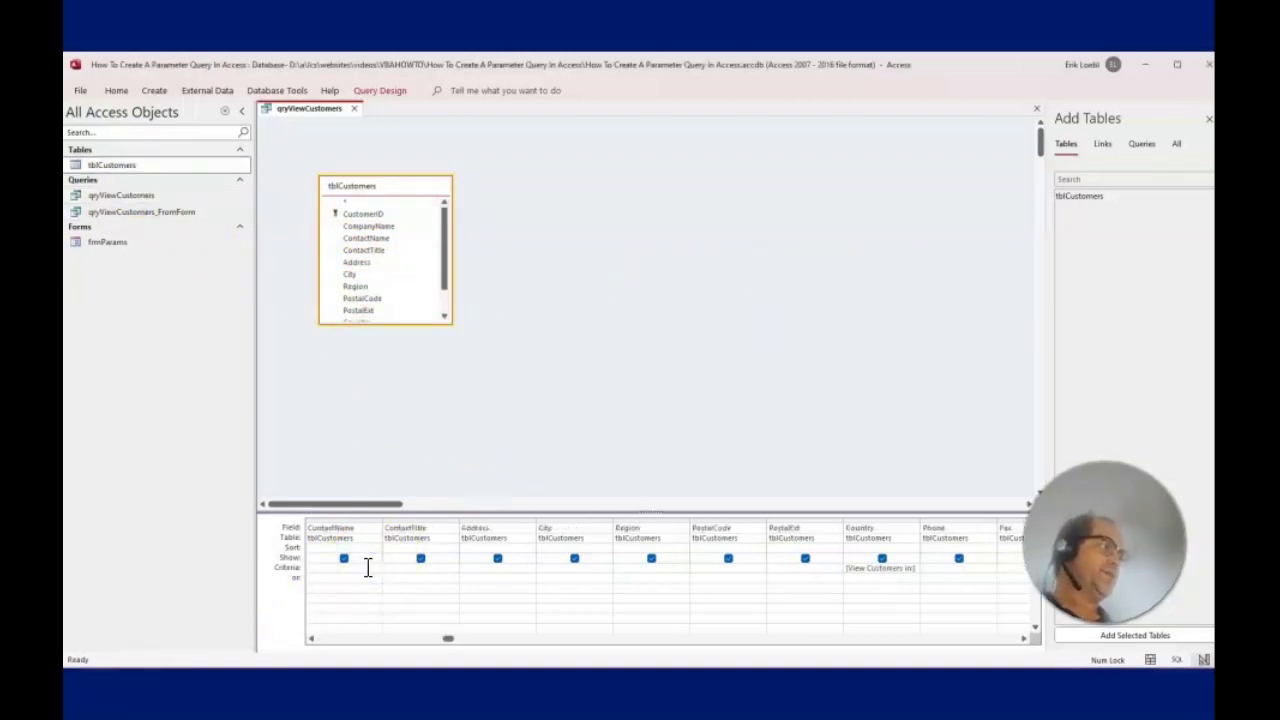
key(Left)
key(Delete)
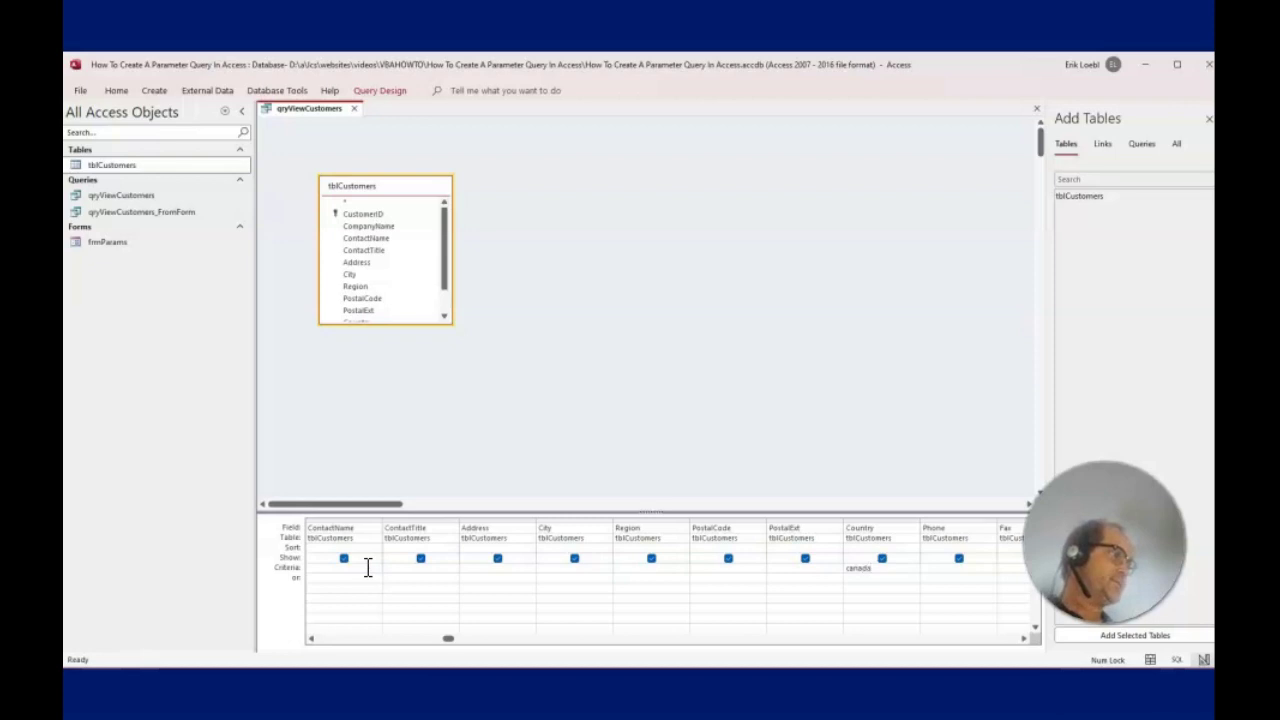
Step: Check the filtered customers in Datasheet View and return to the Country criterion in Design View
right_click(298, 110)
click(345, 225)
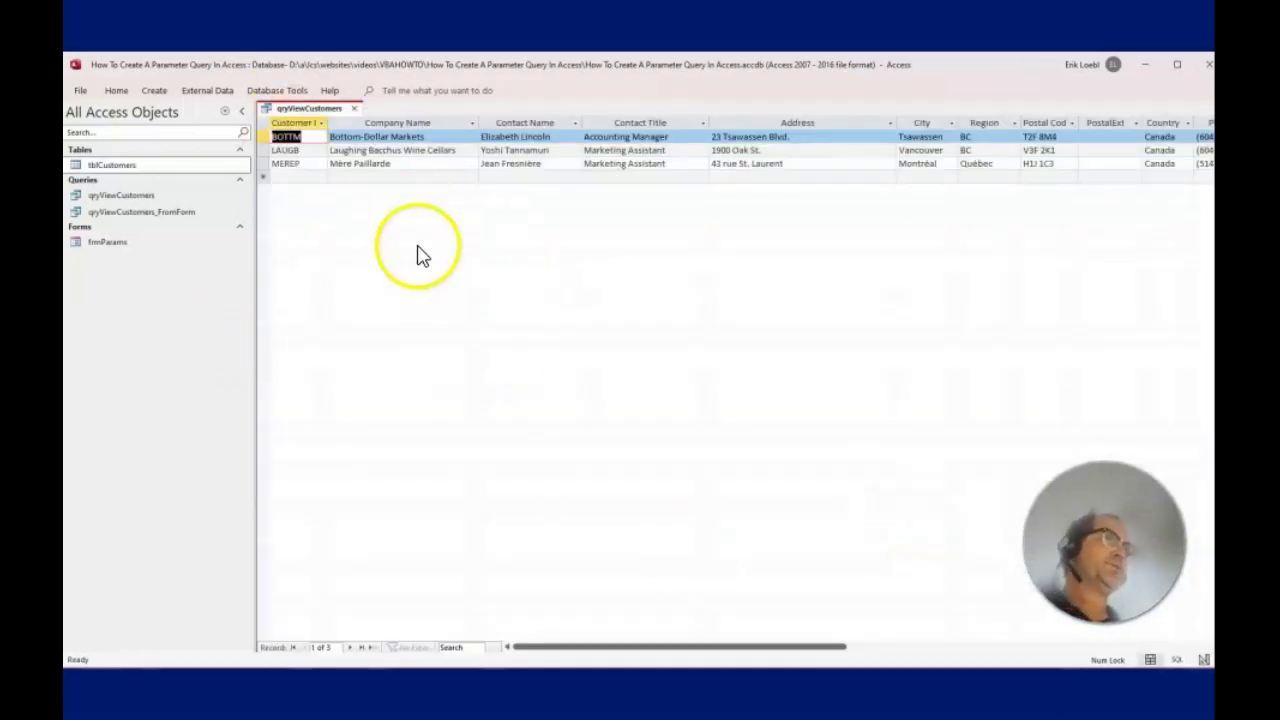
right_click(321, 108)
click(368, 178)
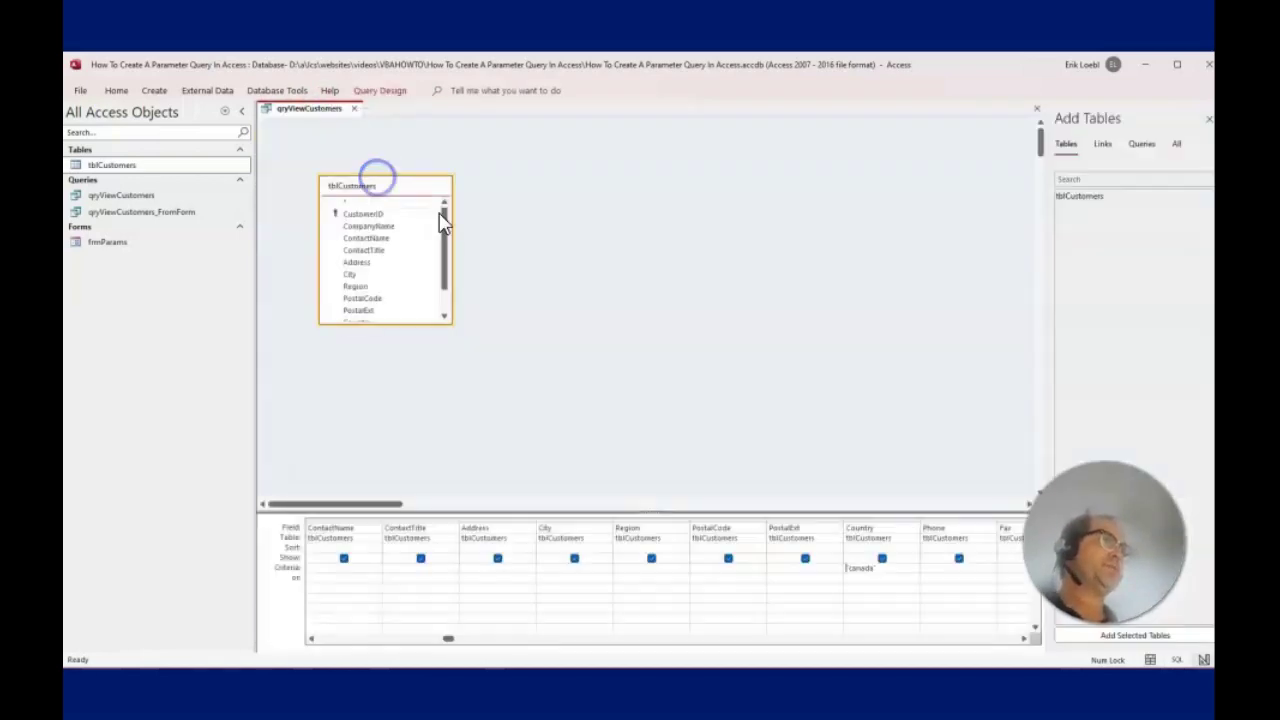
click(890, 577)
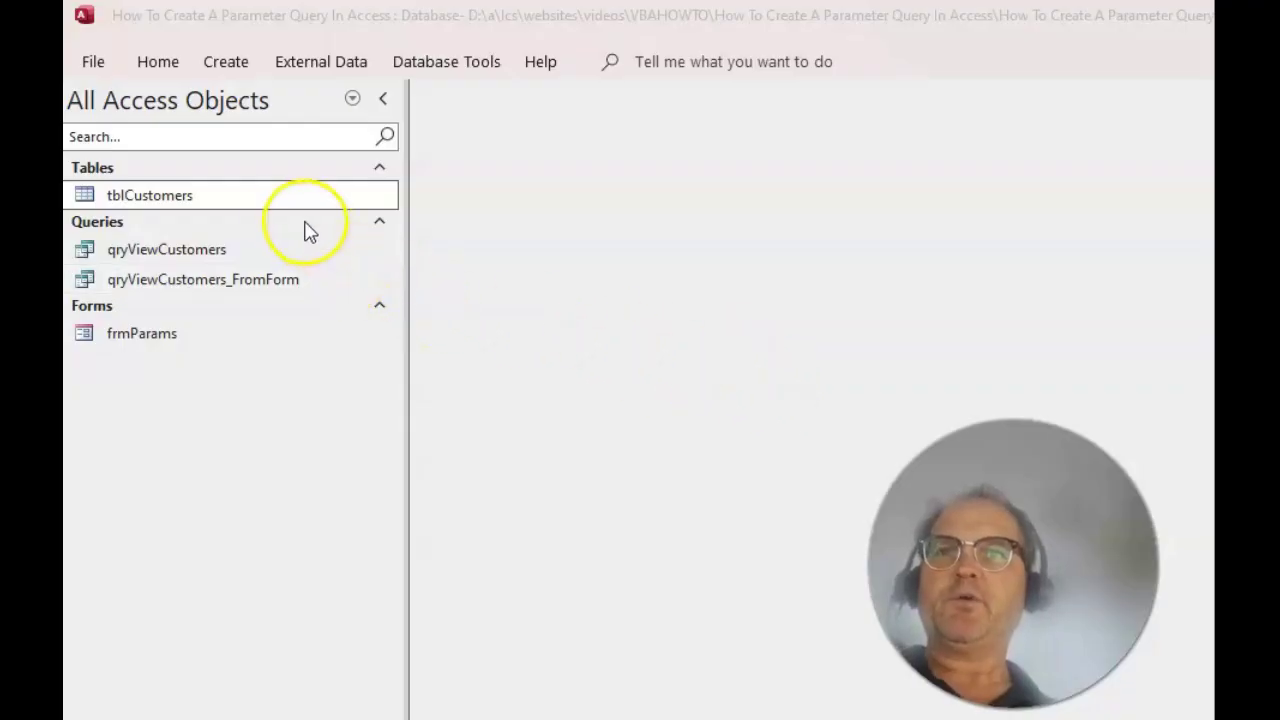
Step: Look over the customer records in tblCustomers, close the table, and open qryViewCustomers in Design View
double_click(250, 200)
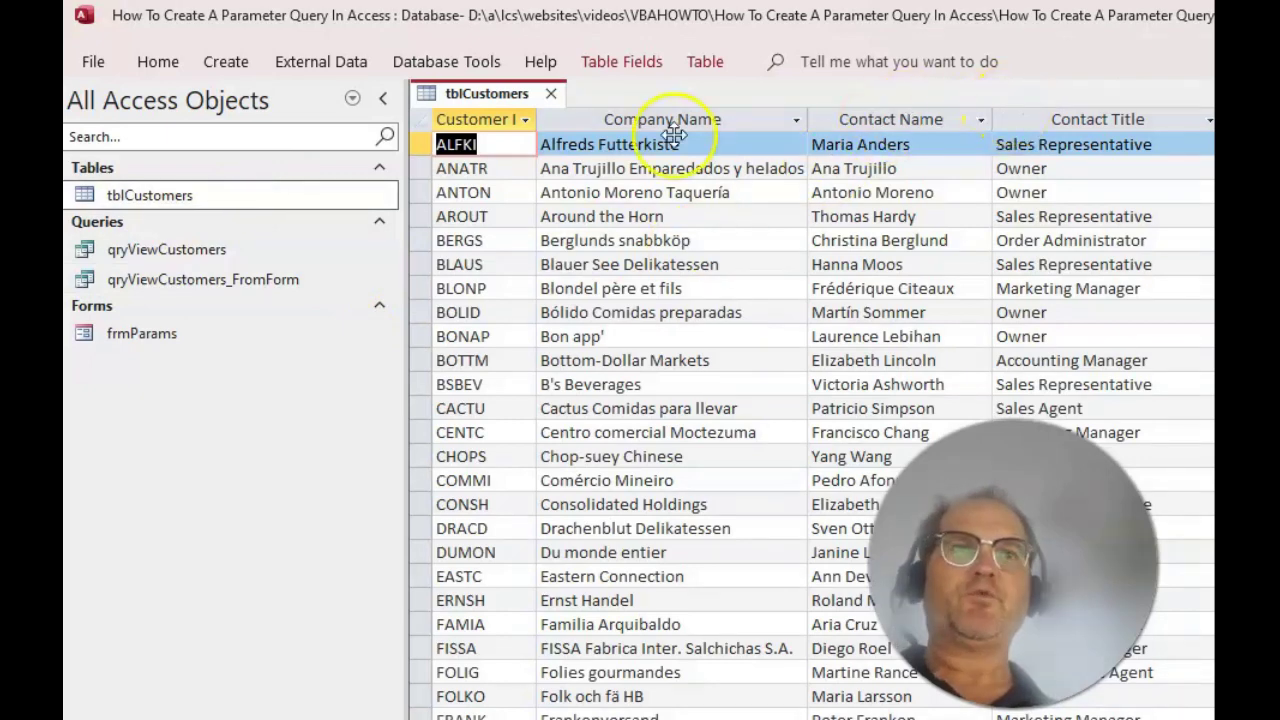
click(553, 95)
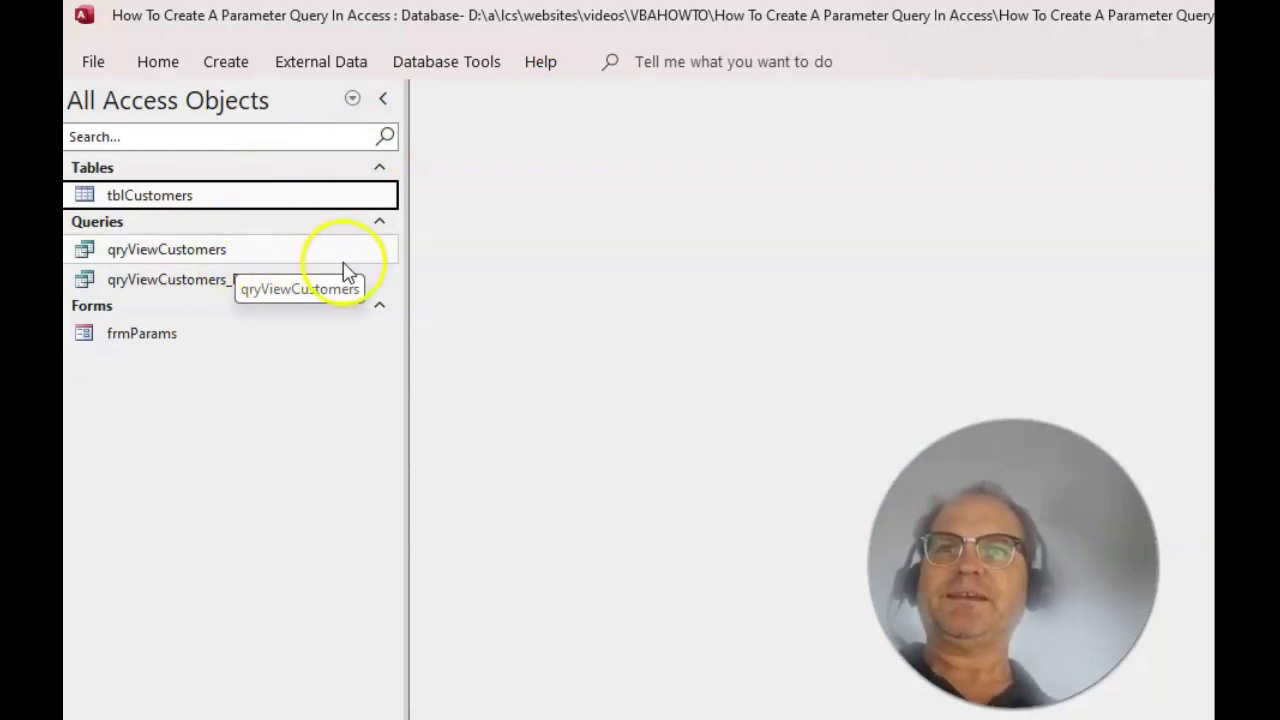
right_click(175, 250)
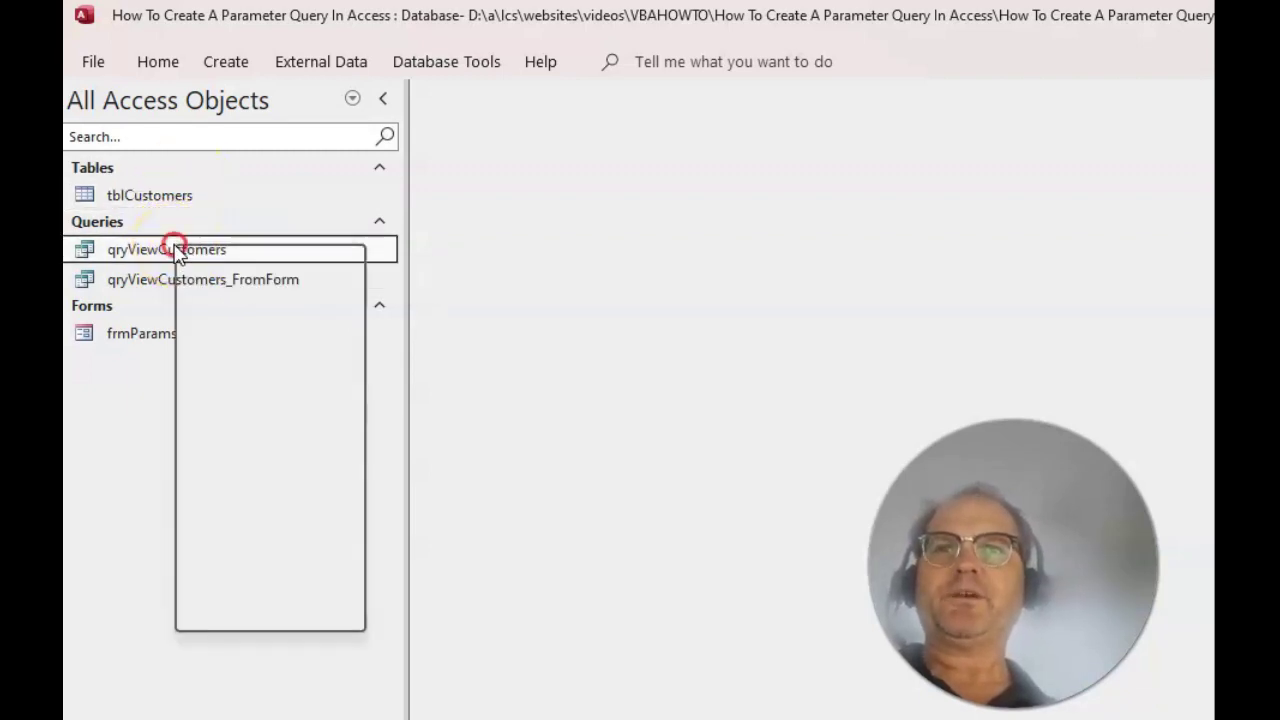
click(234, 296)
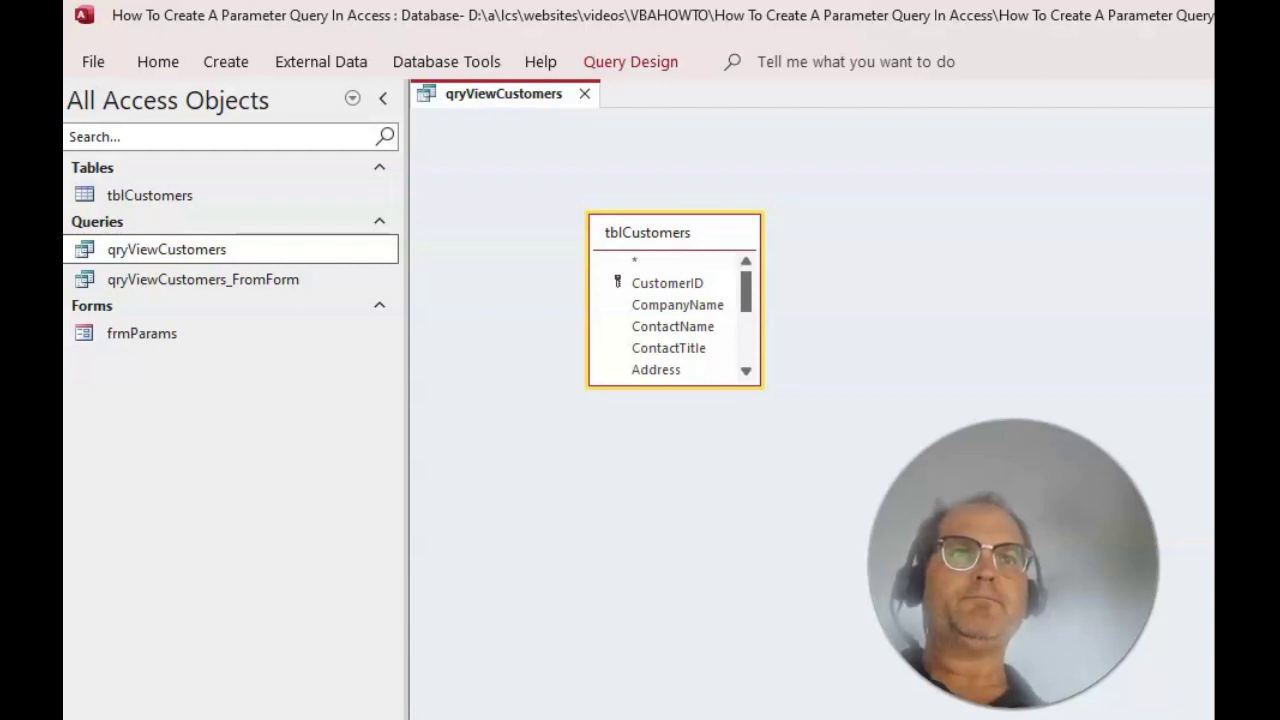
Step: Try removing the tblCustomers table from the query design and undo the removal
key(Delete)
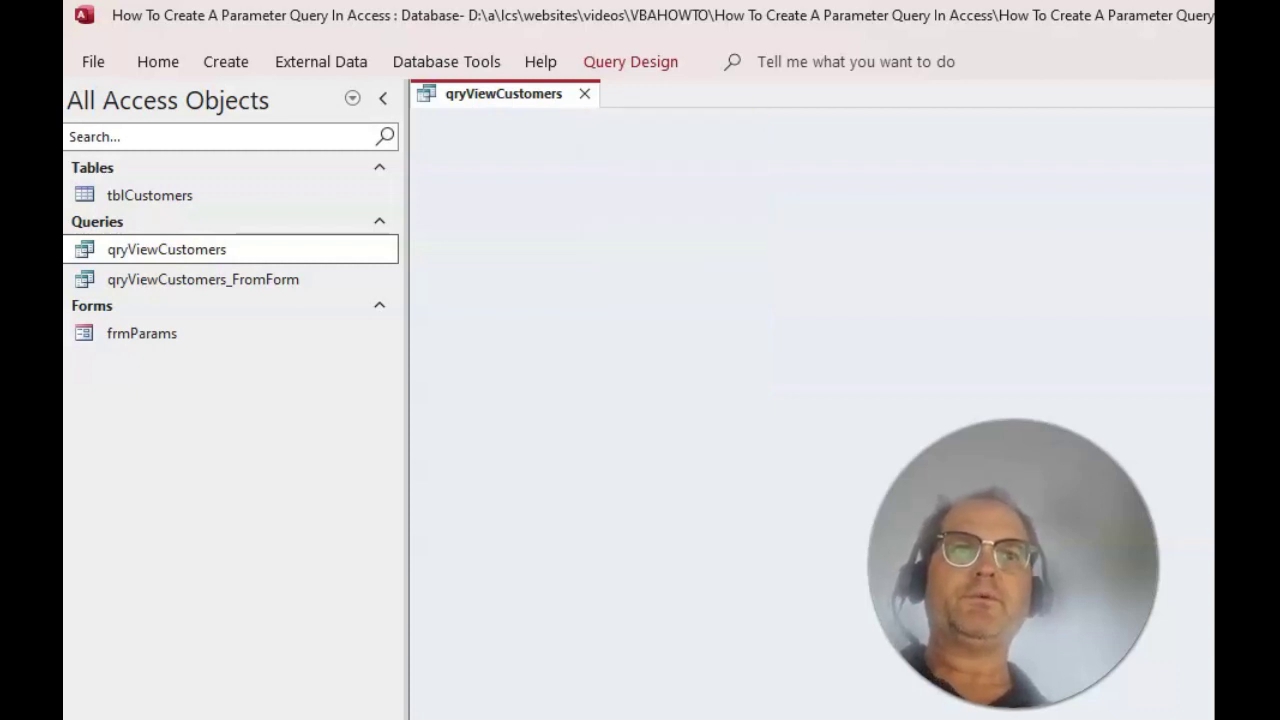
key(ctrl+z)
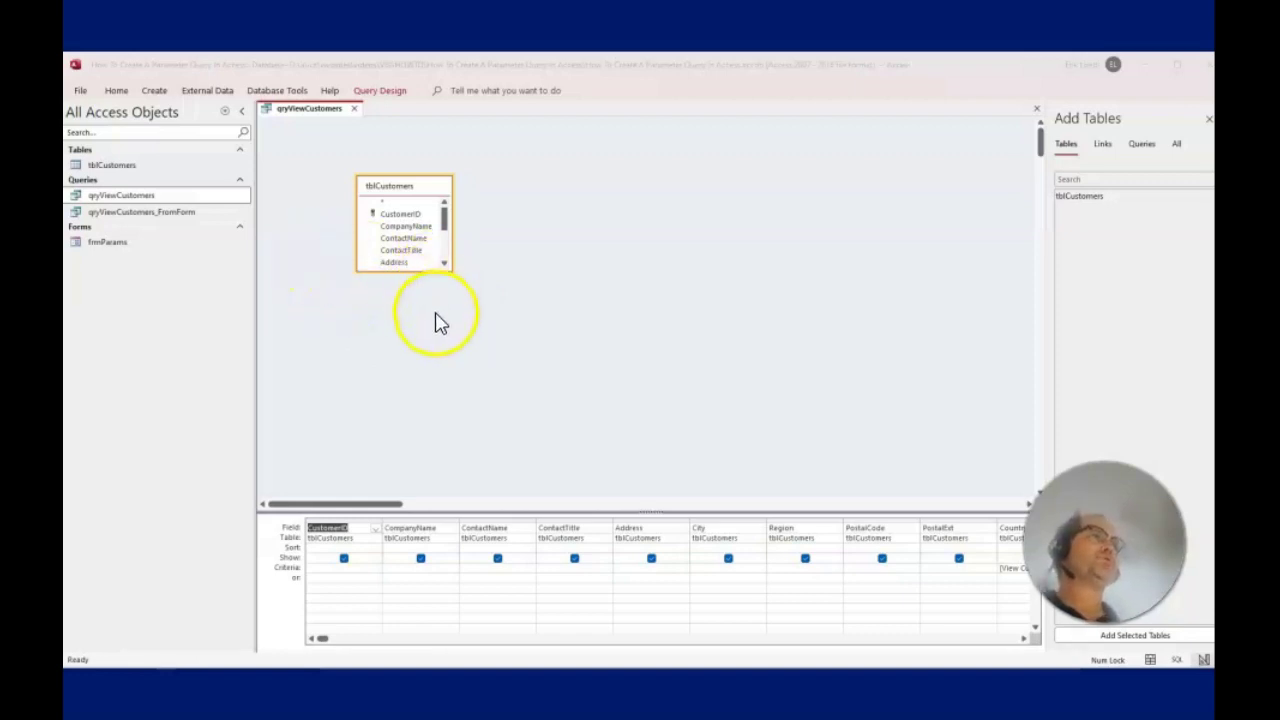
Step: Enlarge the tblCustomers field list so more fields show, and add and remove a duplicate of the table
click(343, 530)
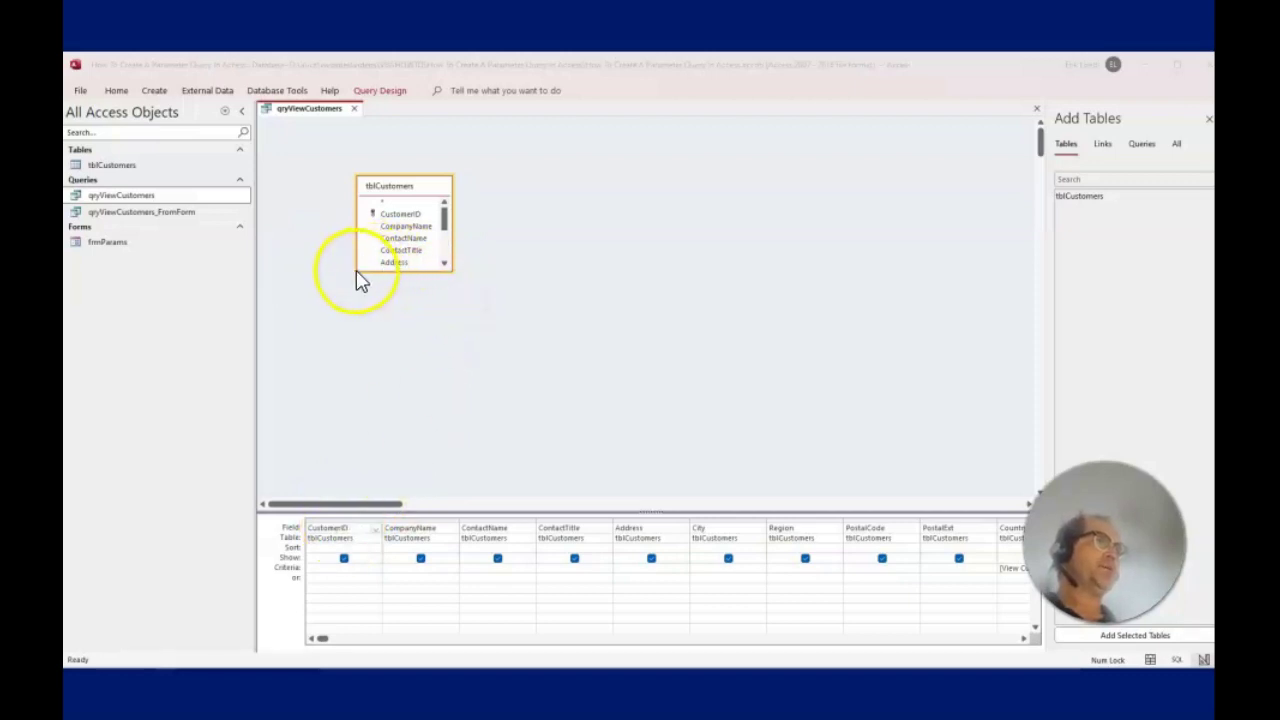
drag(355, 270, 323, 320)
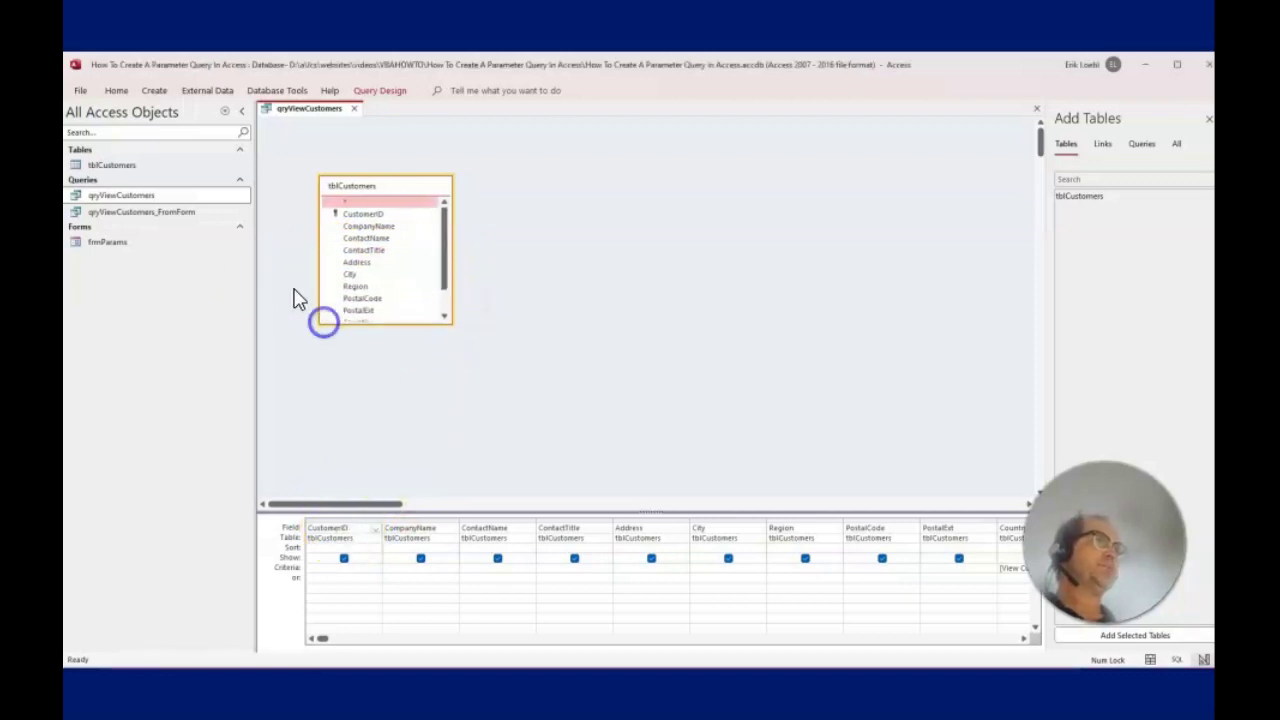
drag(128, 165, 777, 264)
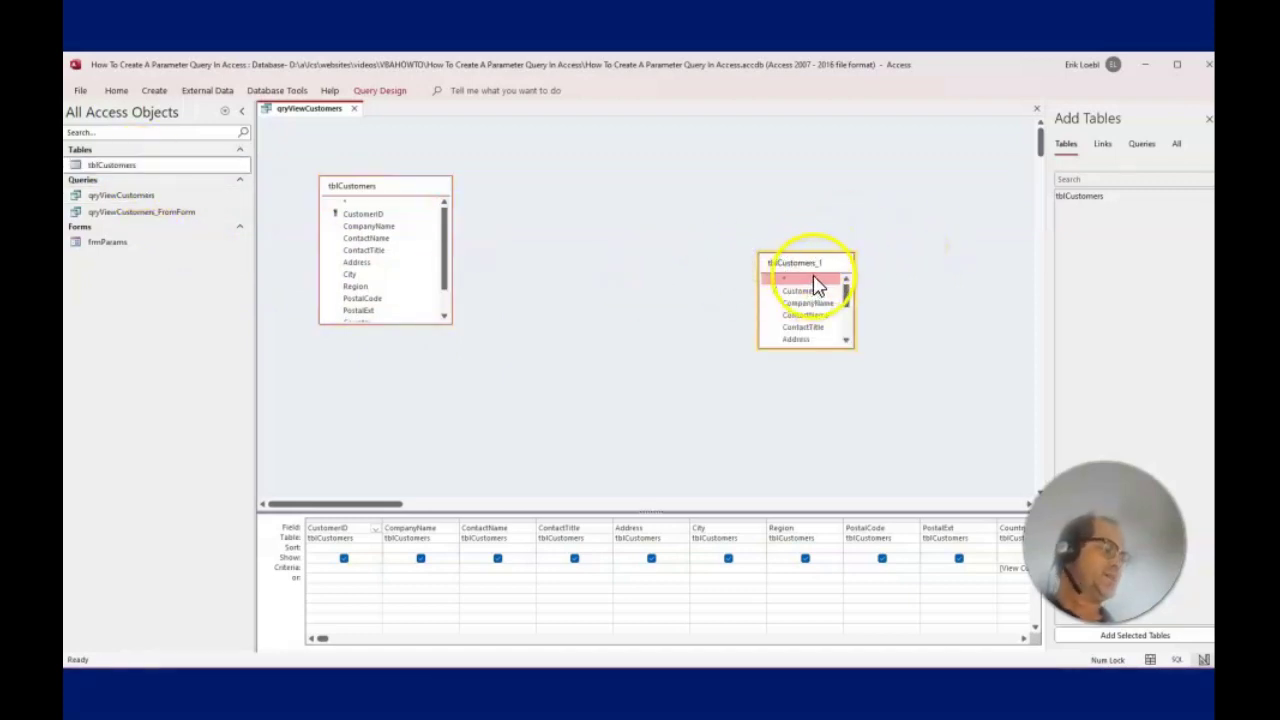
key(Delete)
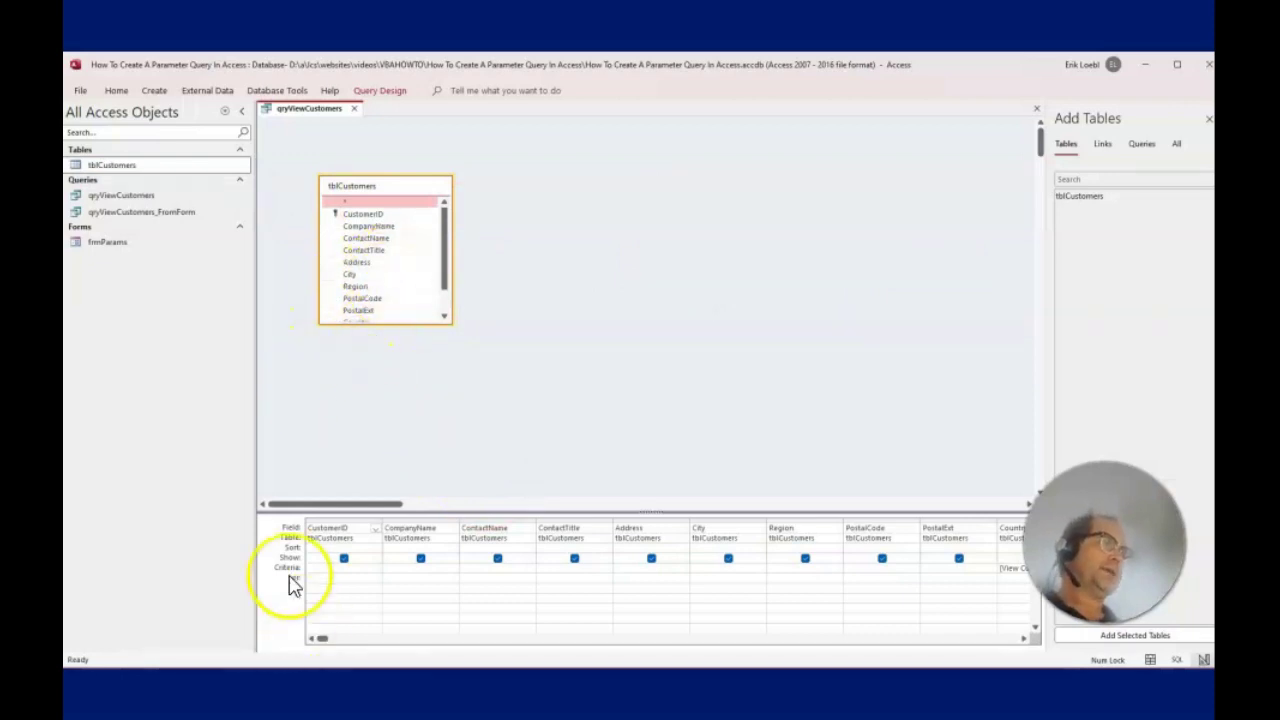
Step: Set the Country field's criterion to canada in place of the existing parameter prompt
click(367, 567)
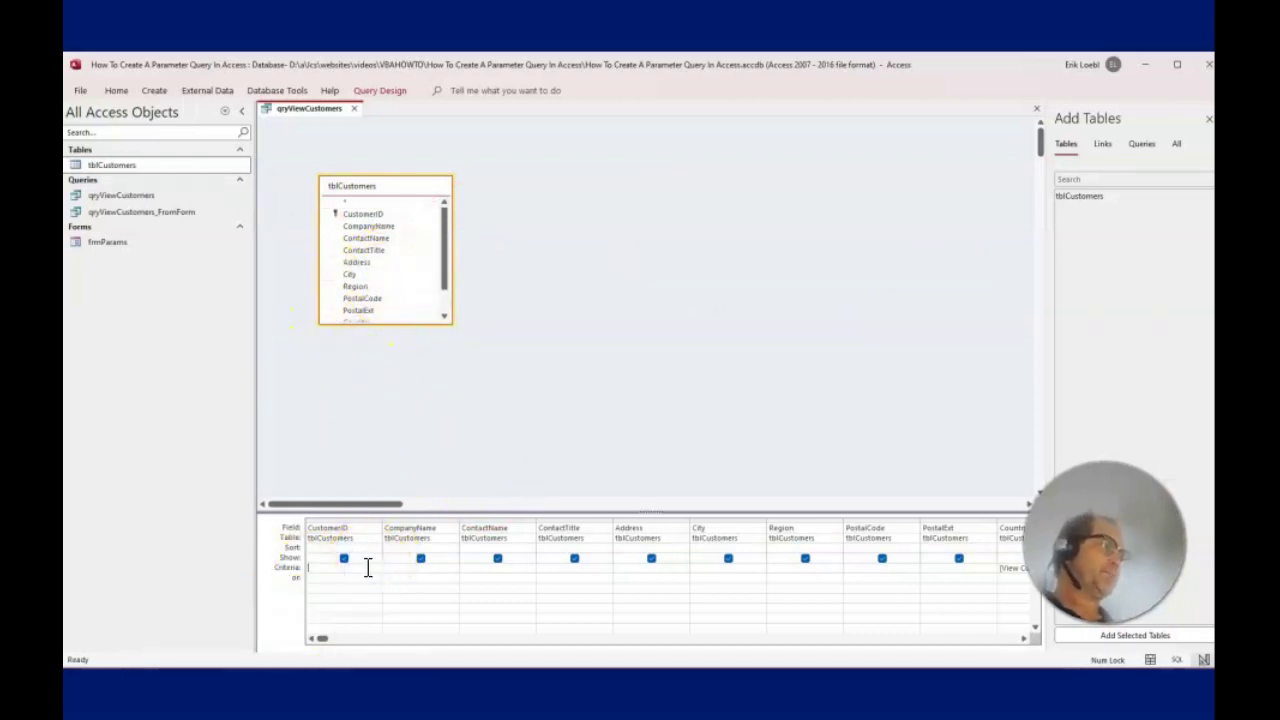
key(Tab)
key(Tab)
key(Tab)
key(Tab)
key(Tab)
key(Tab)
key(Tab)
key(Tab)
key(Tab)
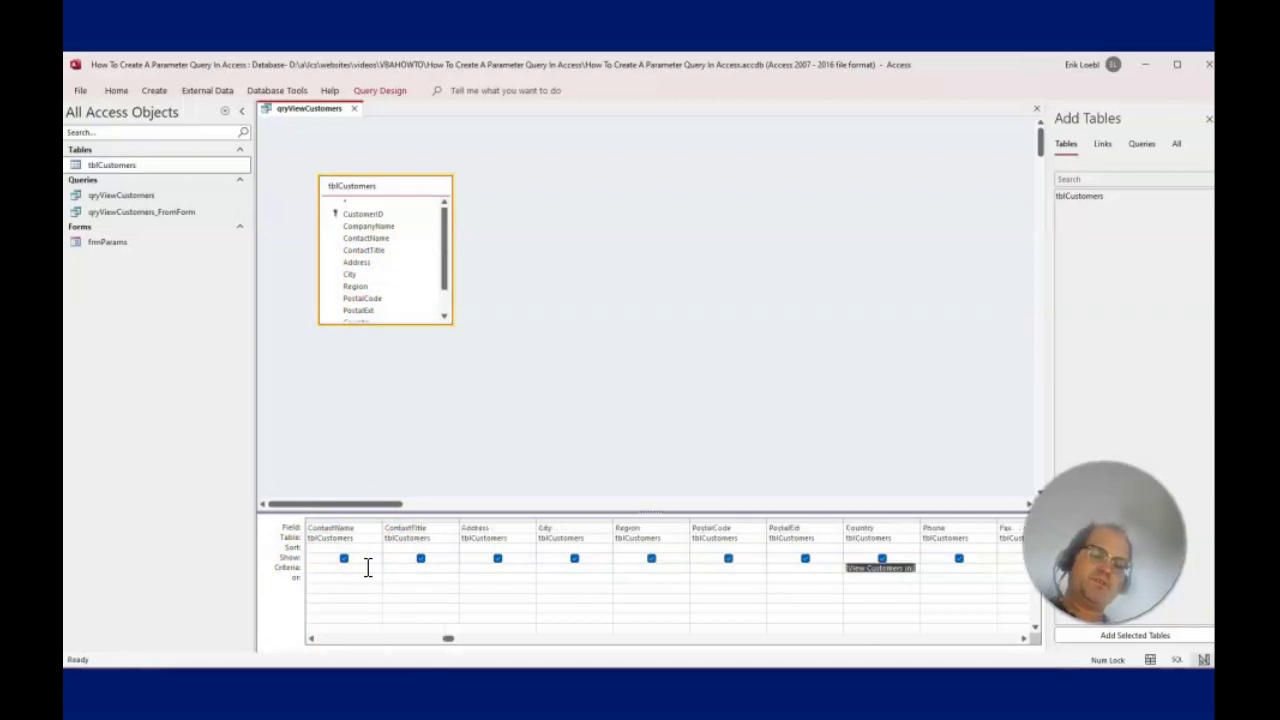
key(Delete)
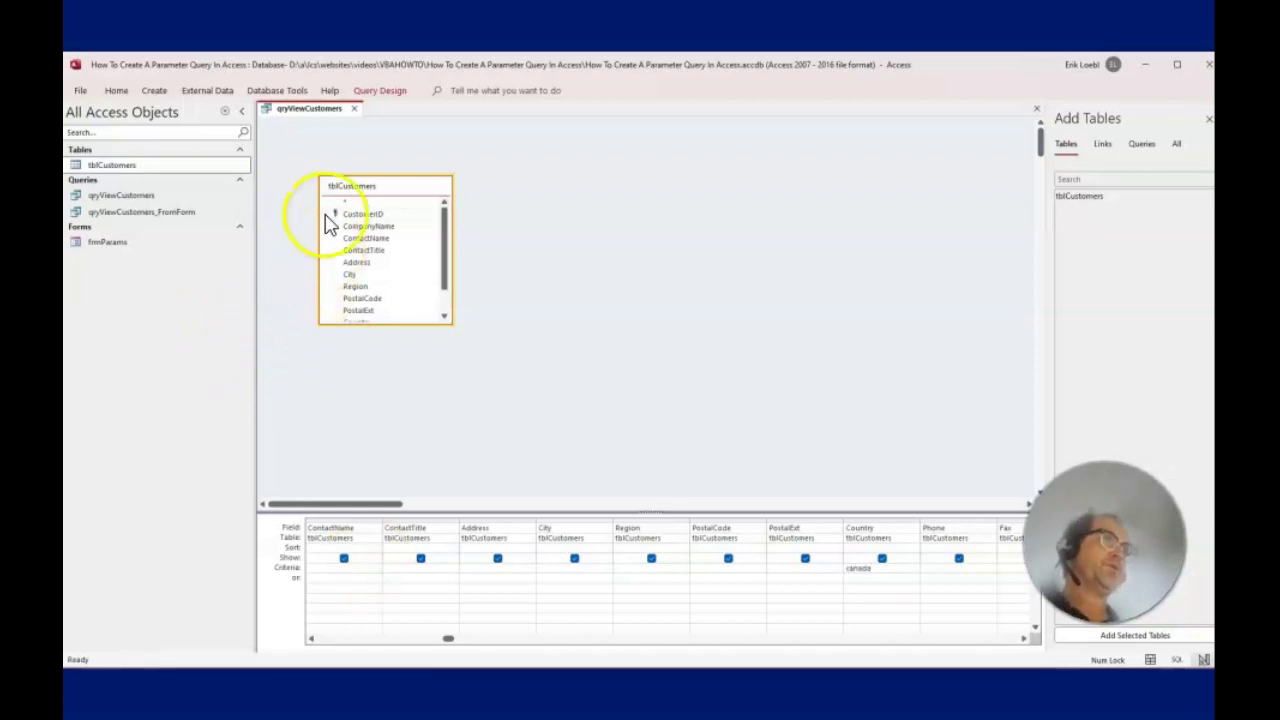
Step: Examine the query's results for the fixed country in Datasheet View and return to Design View
right_click(290, 108)
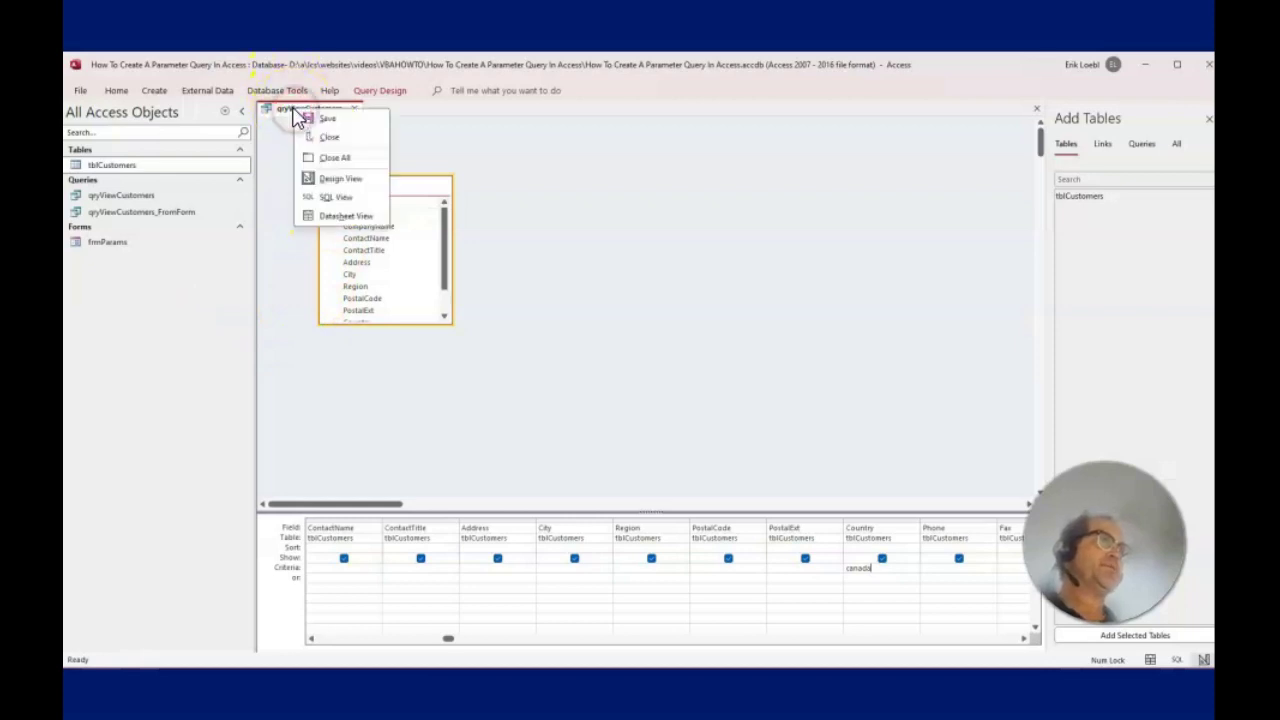
click(340, 216)
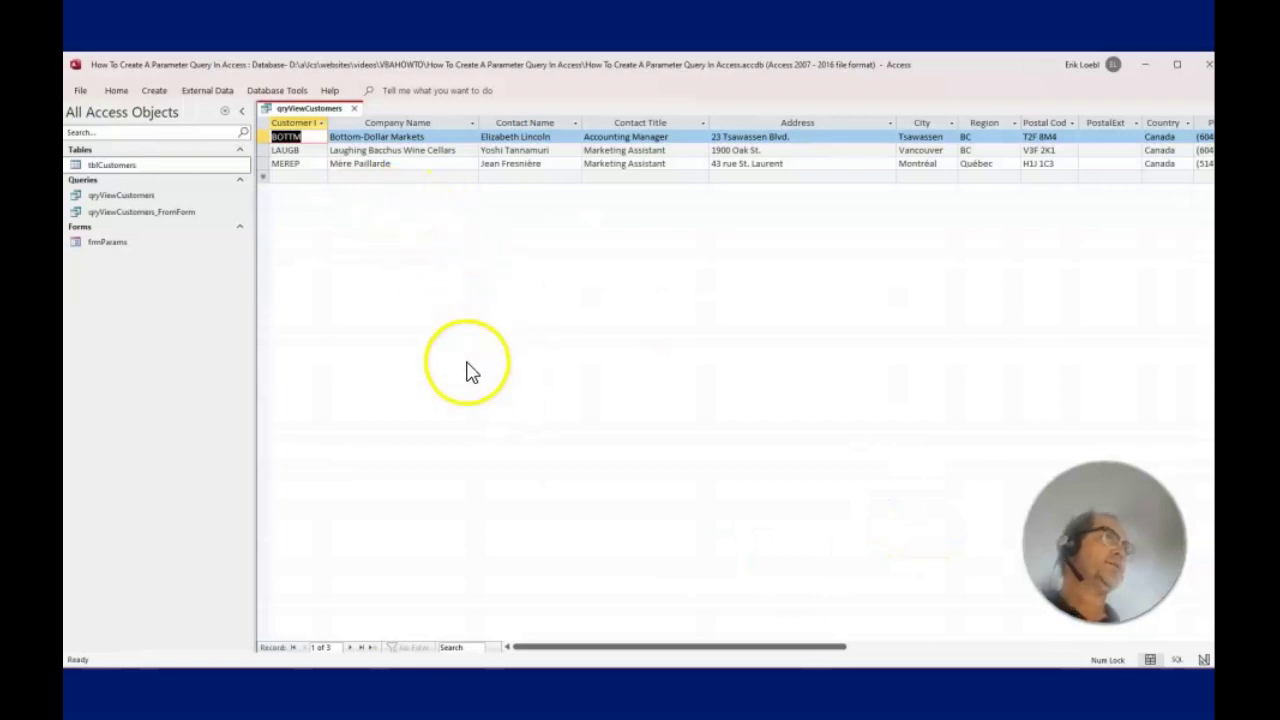
right_click(321, 108)
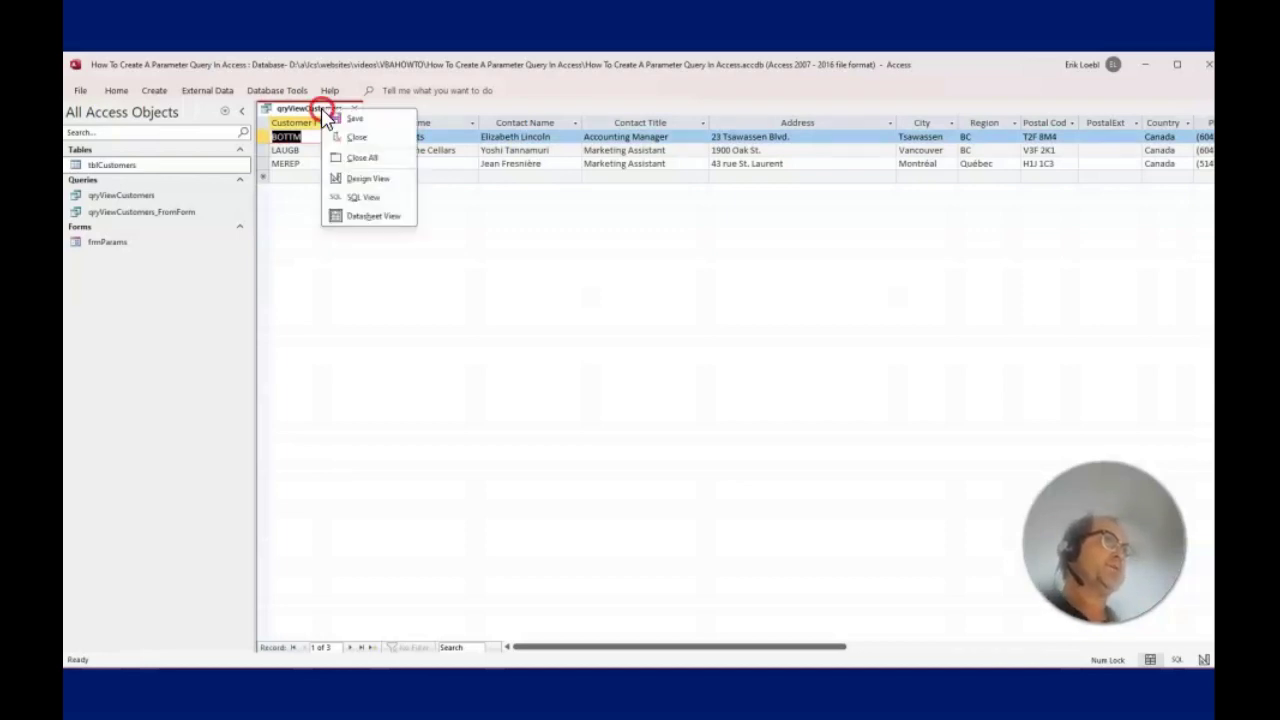
click(378, 178)
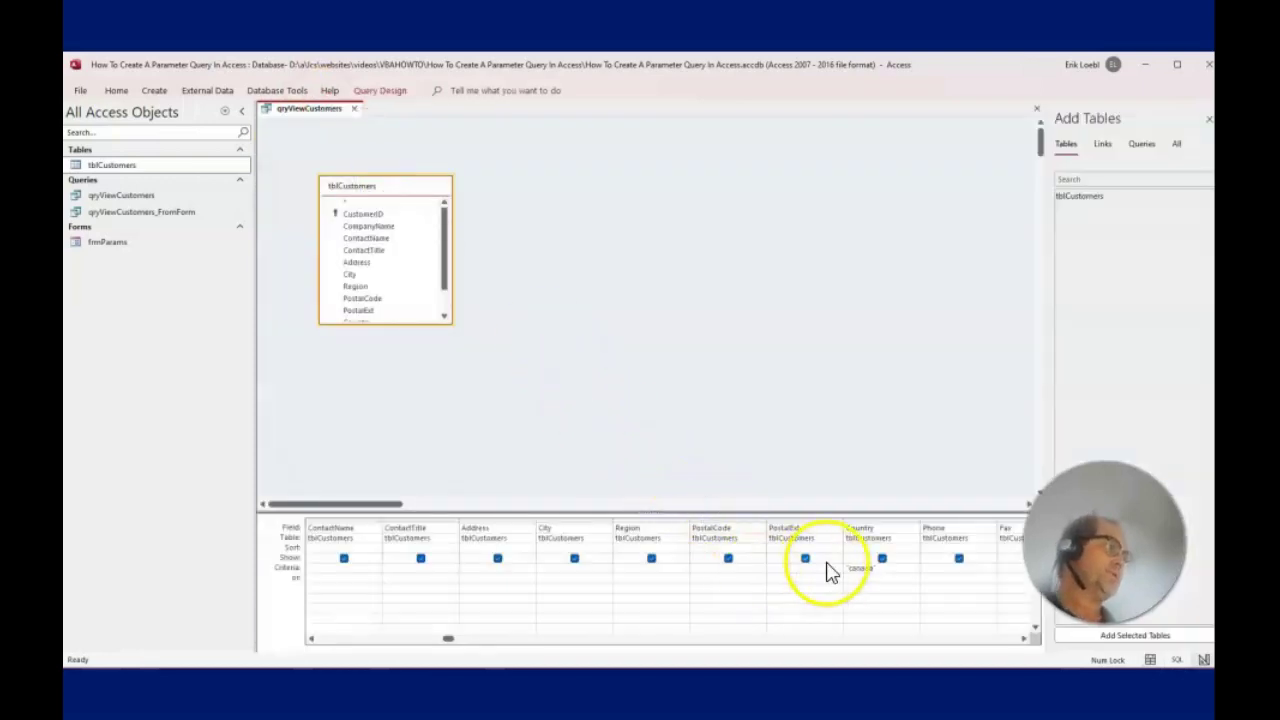
Step: Replace the fixed Country criterion with the parameter prompt [View Customers in]
click(889, 573)
click(851, 575)
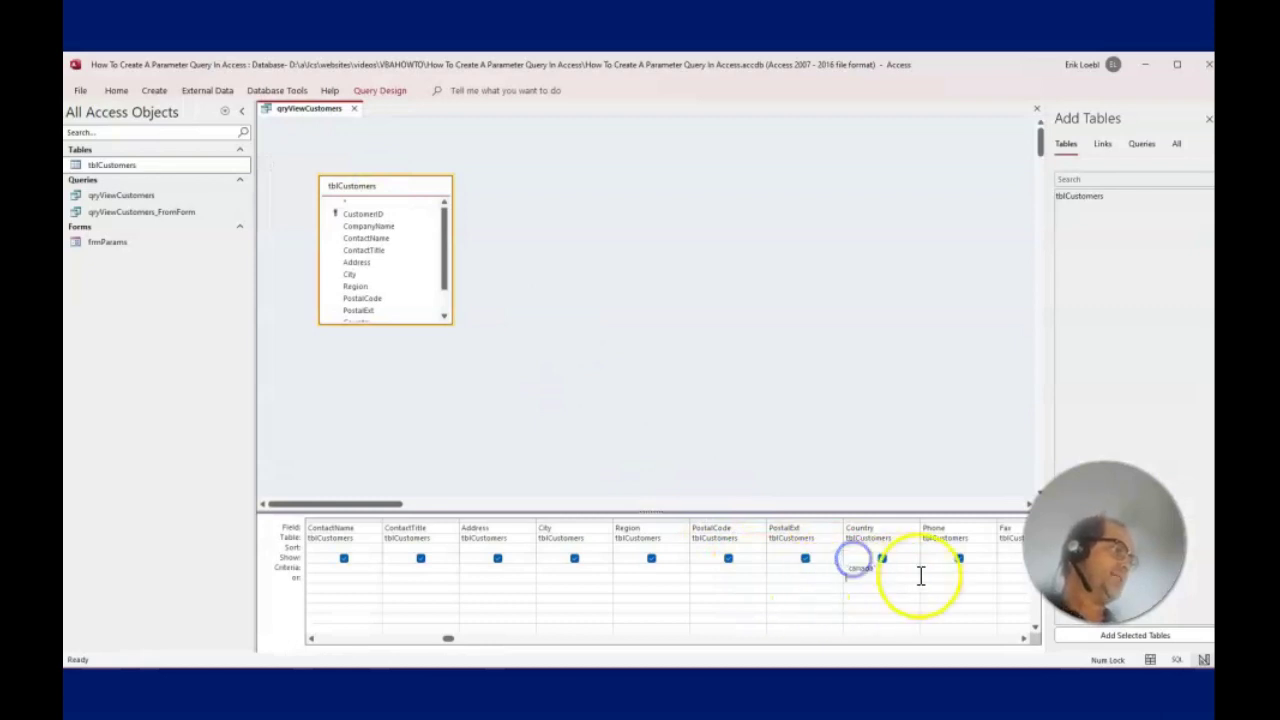
key(Up)
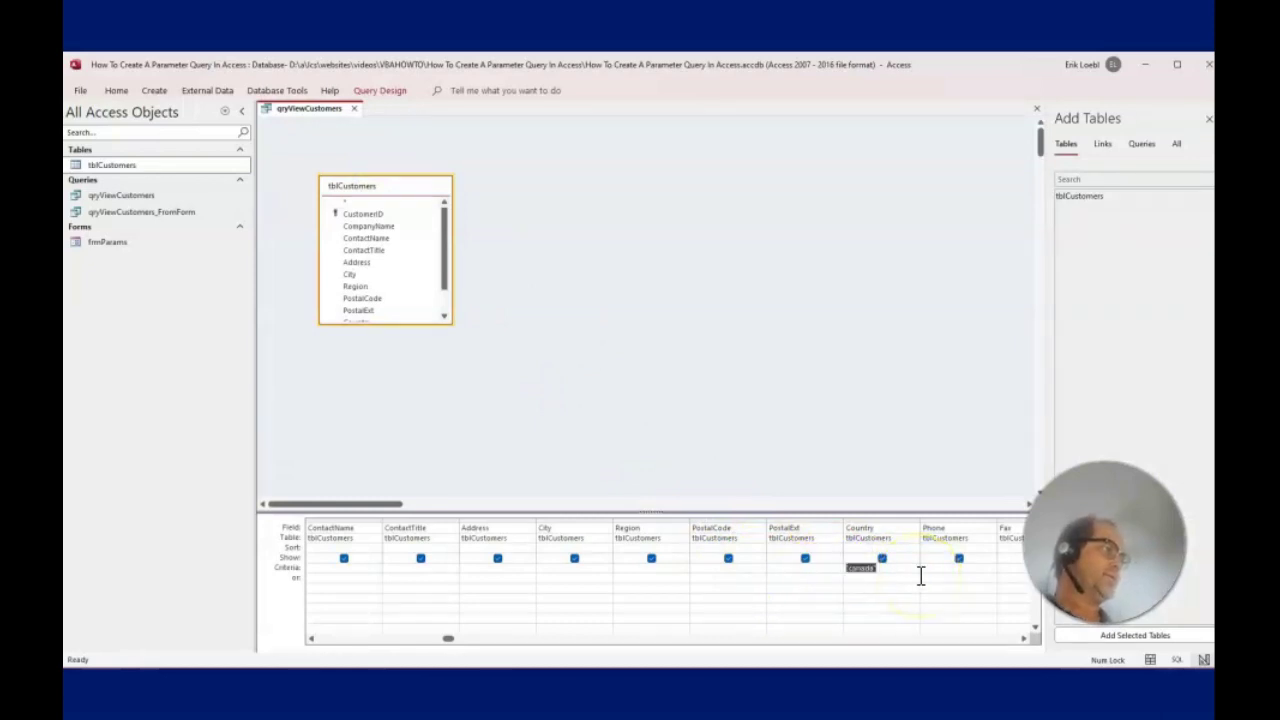
text([View Customers in])
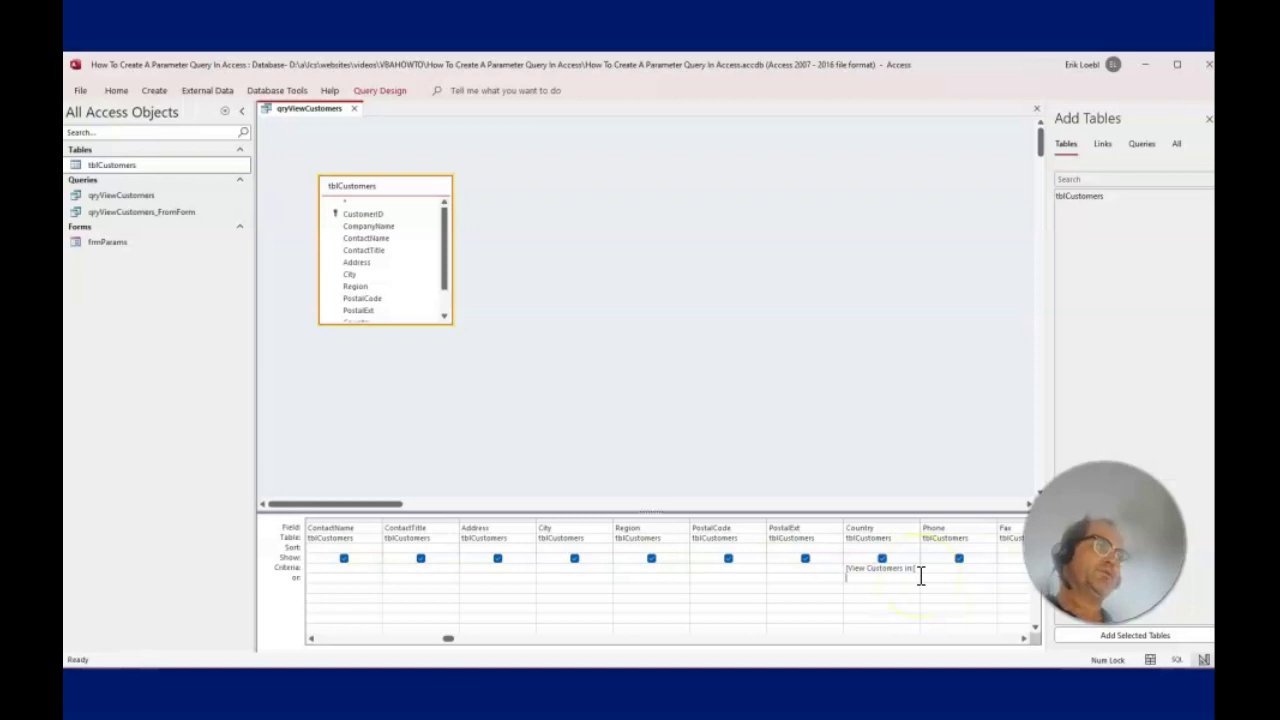
click(848, 567)
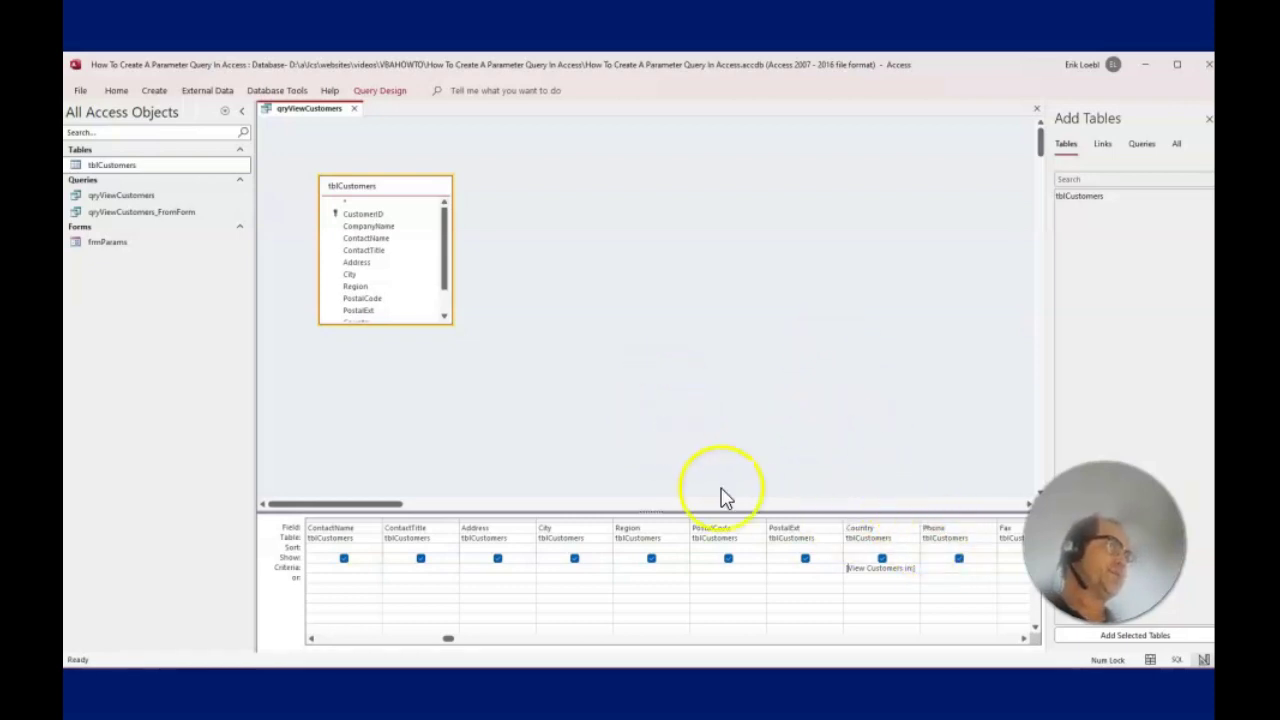
Step: Run the query in Datasheet View with canada as the View Customers in parameter value
right_click(724, 368)
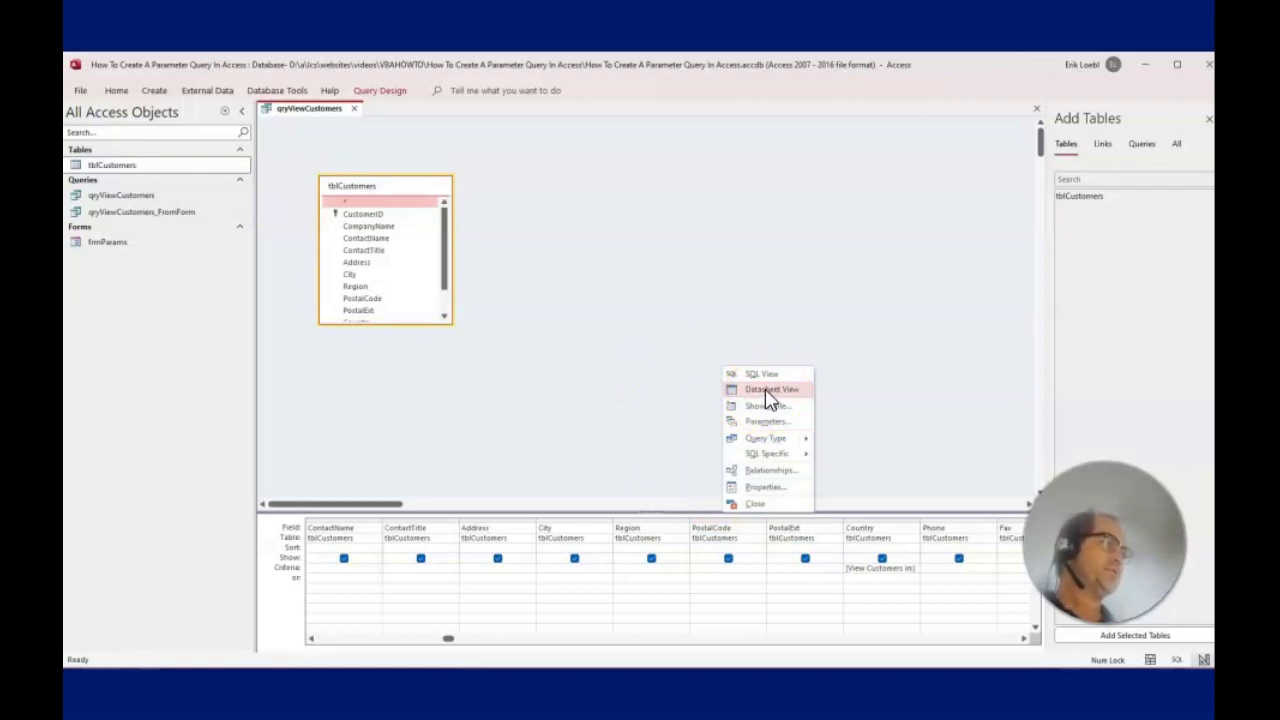
click(766, 391)
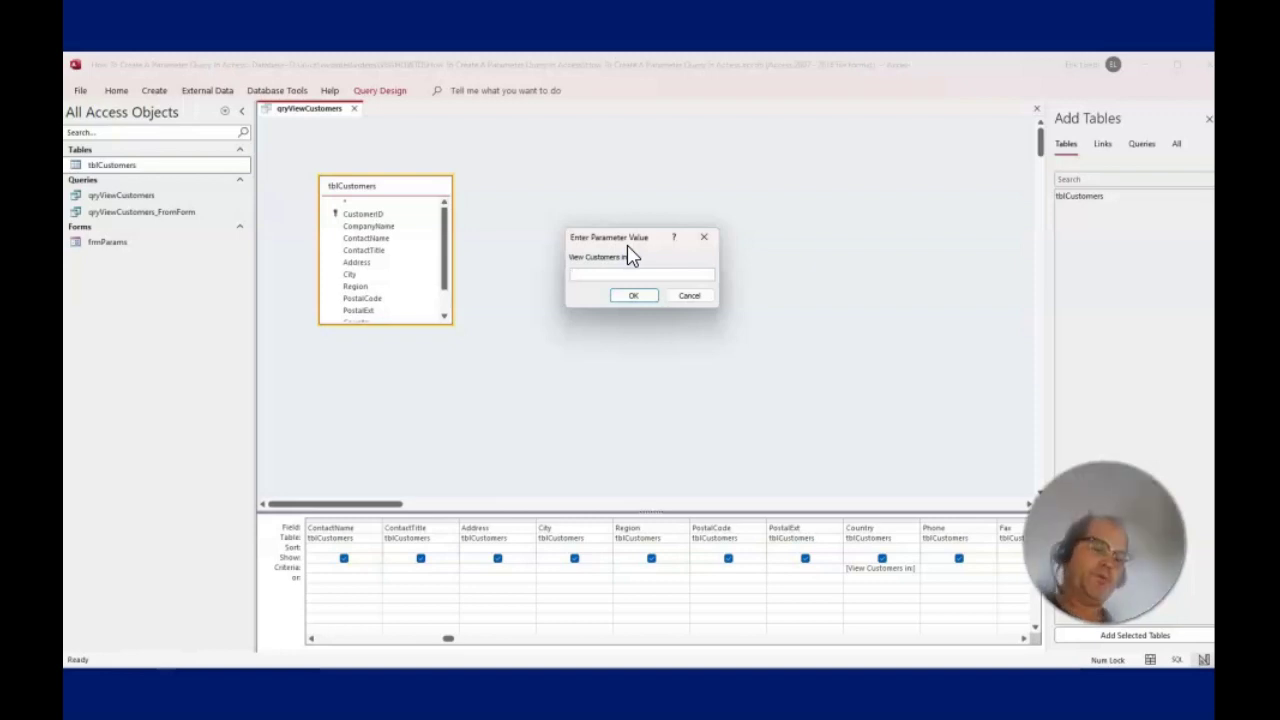
text(canad)
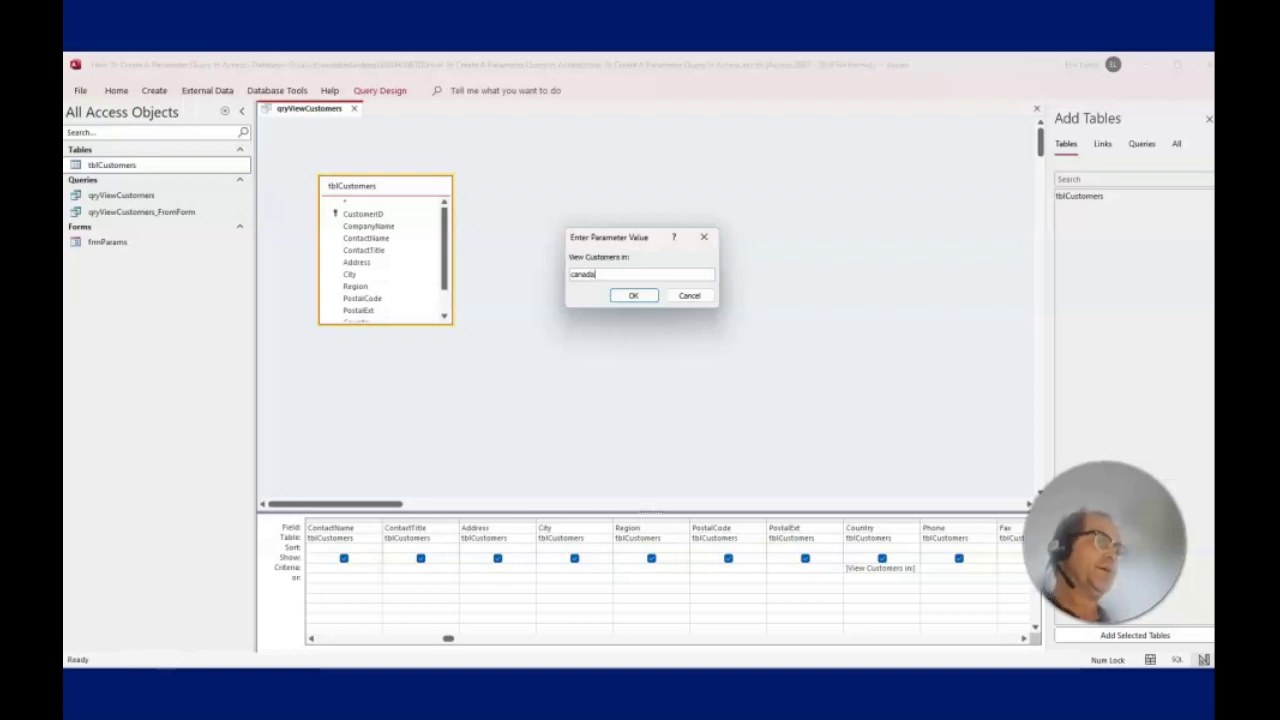
text(a)
key(Return)
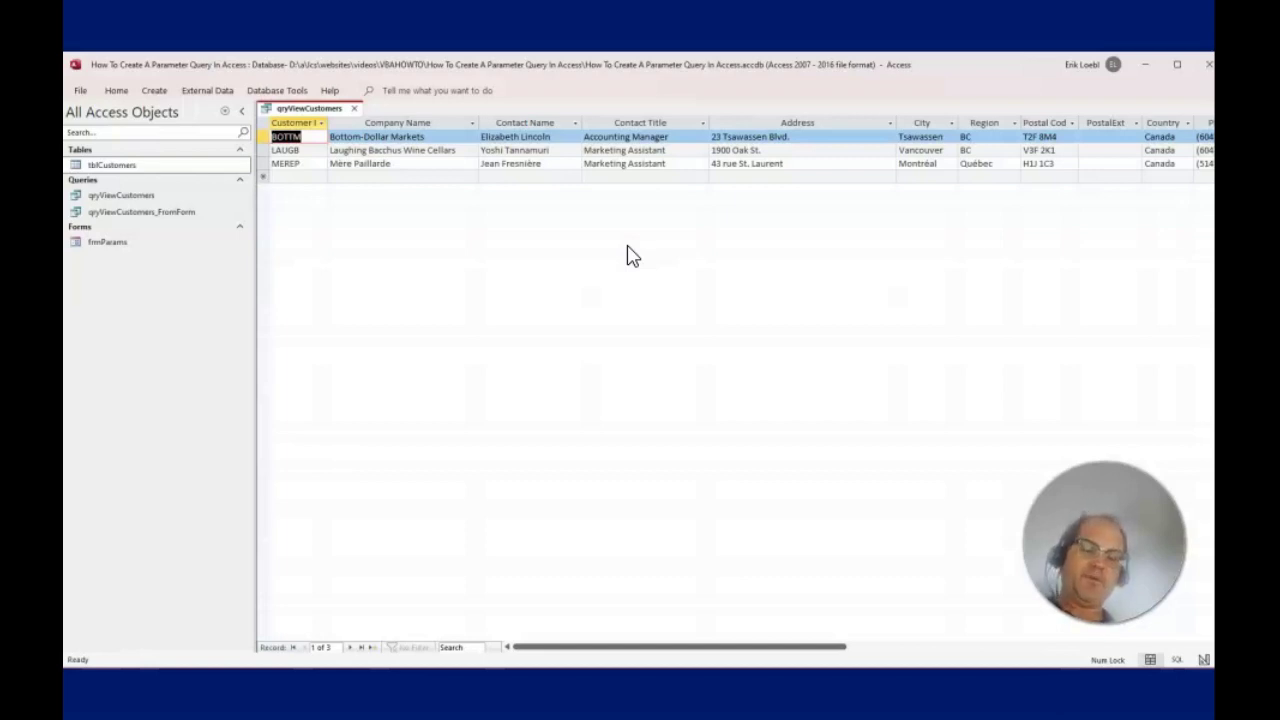
Step: Requery the datasheet with Spain as the parameter value and go through the Country column of the returned records
key(shift+F9)
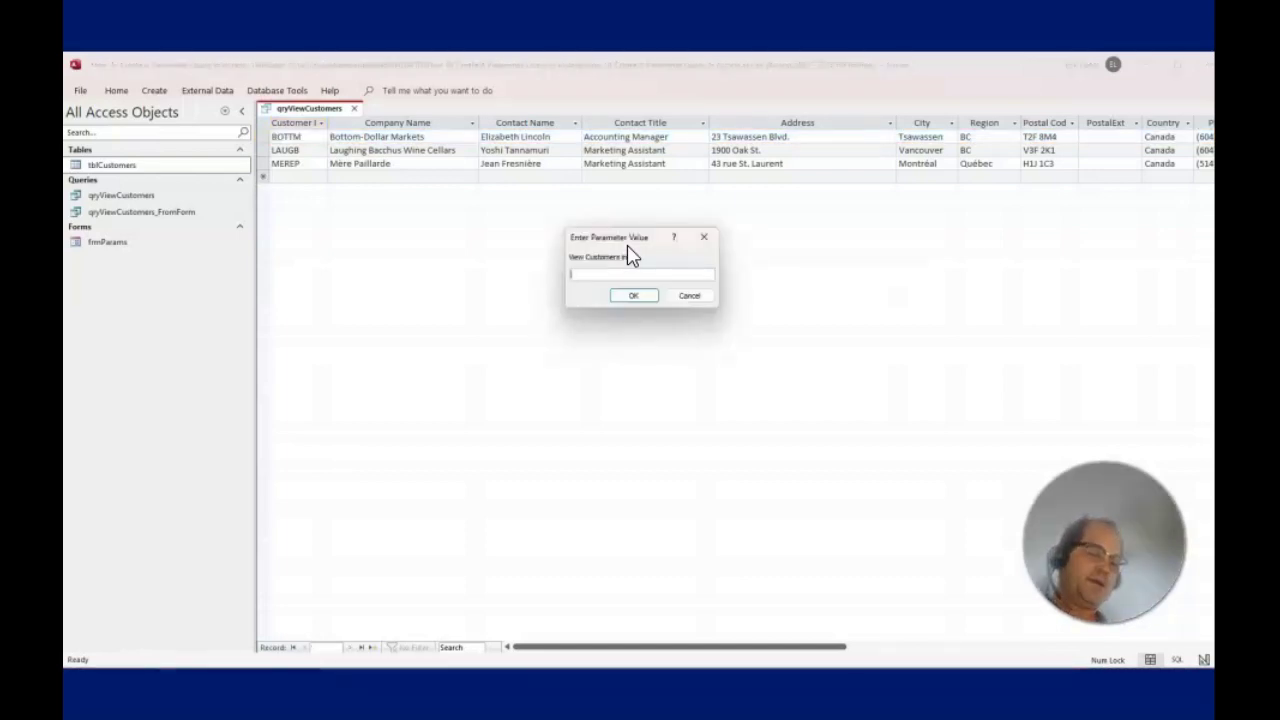
text(Sp)
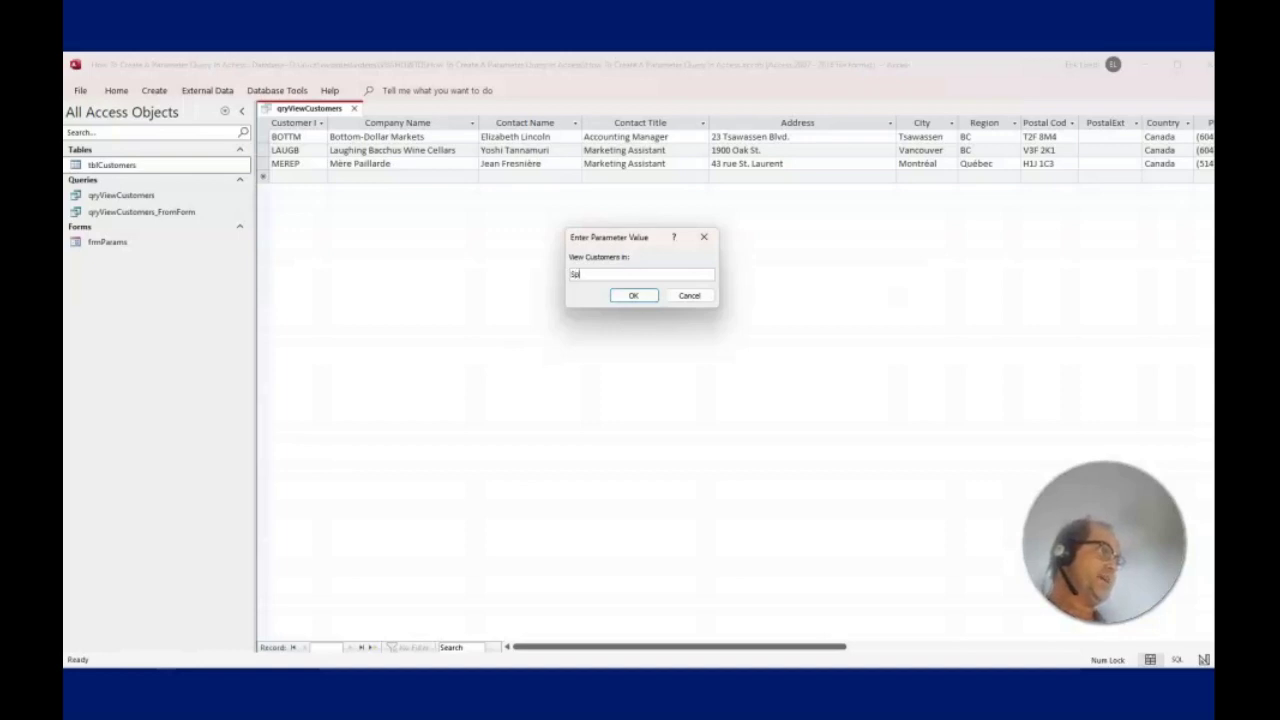
text(ain)
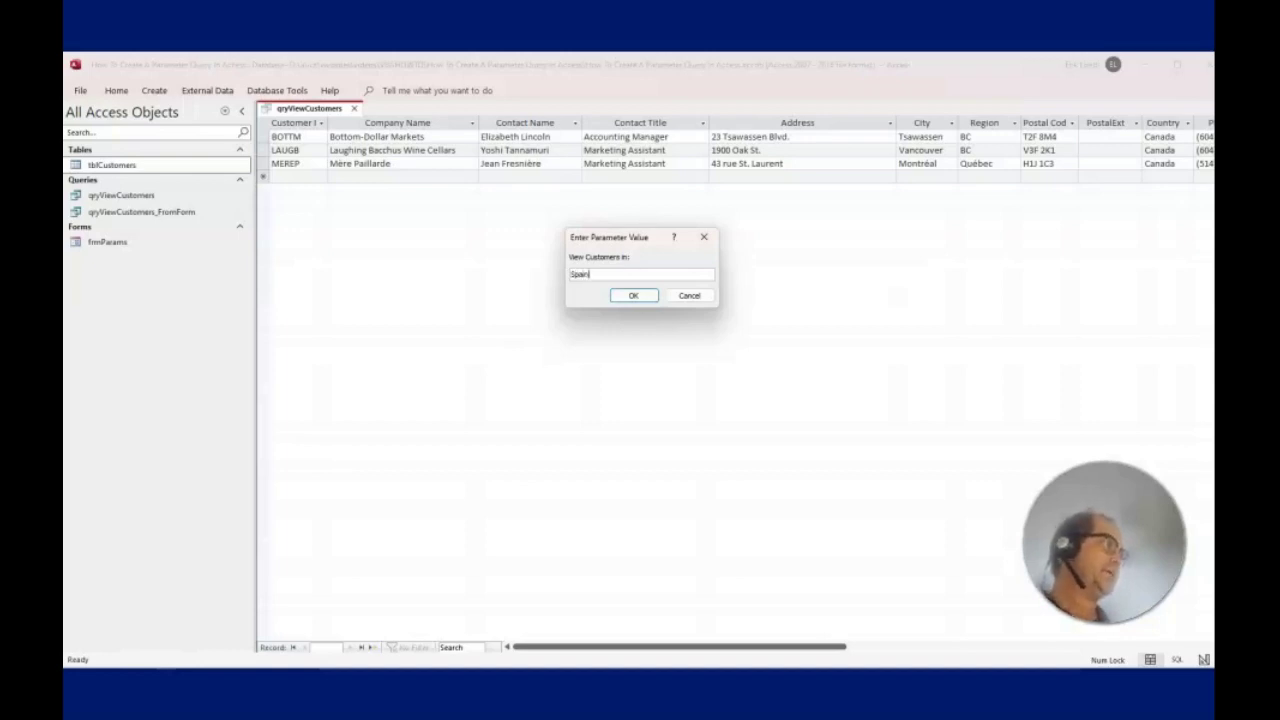
key(Return)
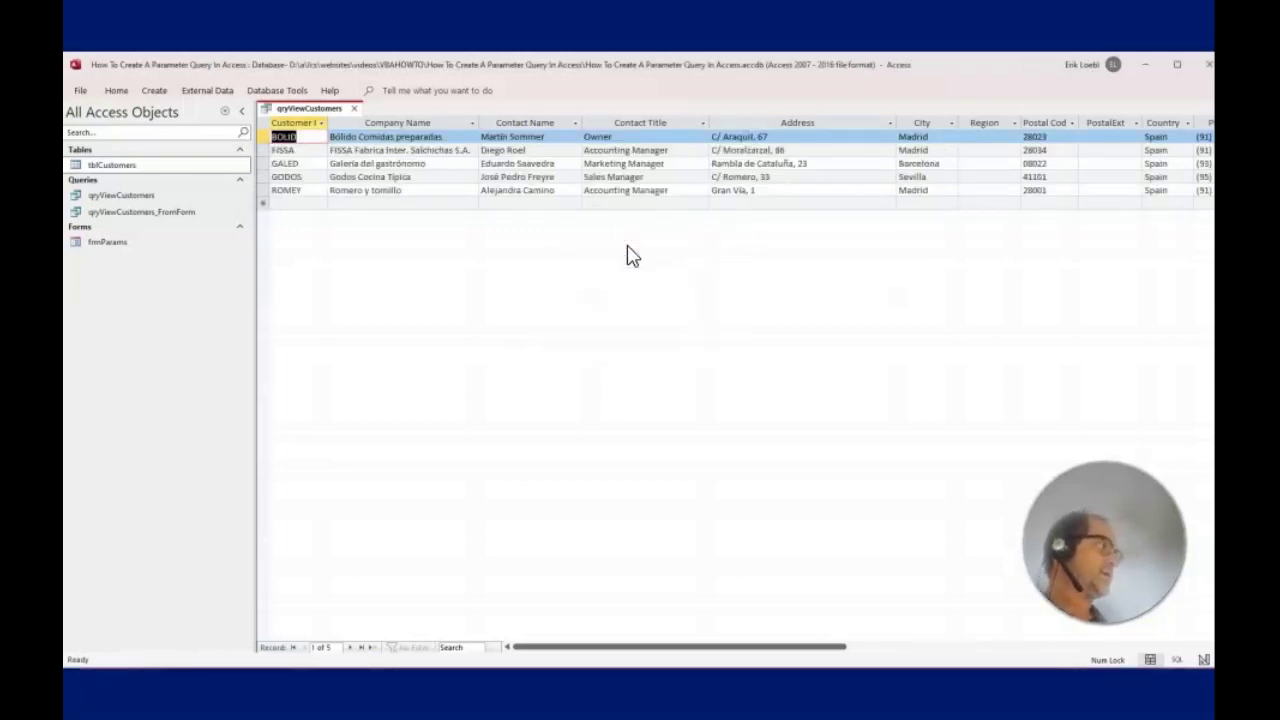
click(1179, 137)
key(Down)
key(Down)
key(Down)
key(Down)
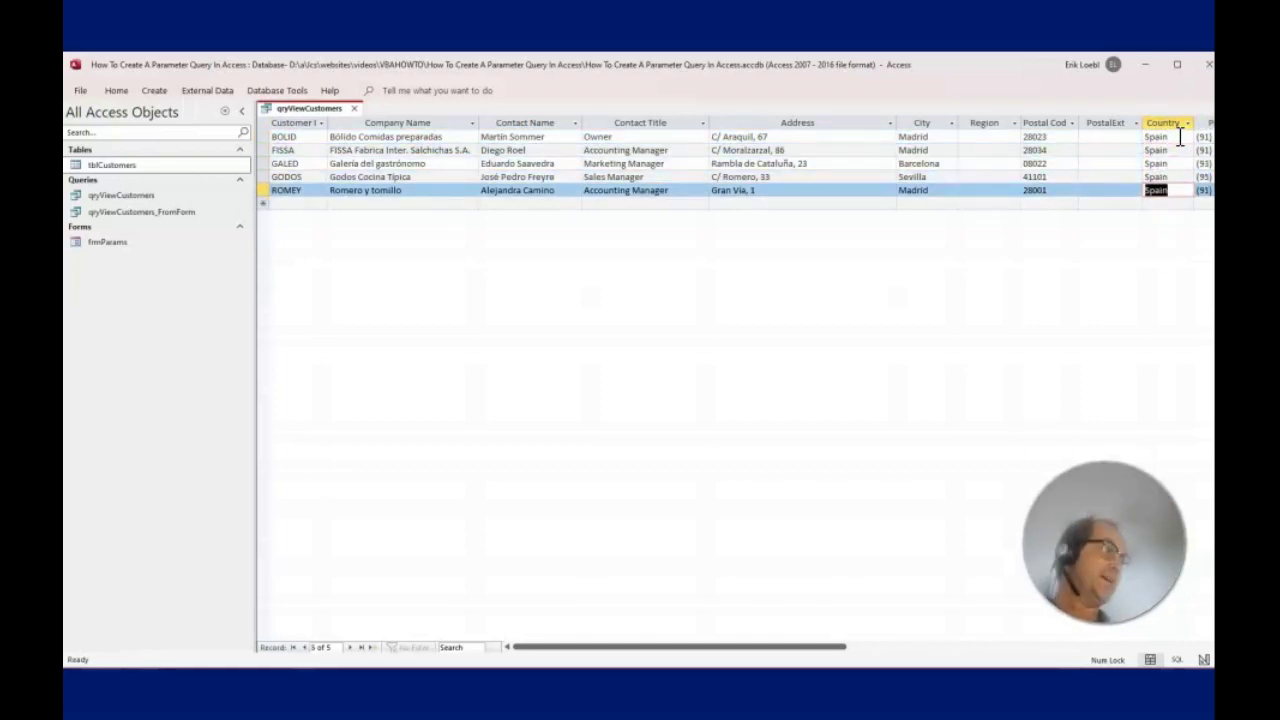
Step: Requery the datasheet with france as the parameter value and check the Country column
key(shift+F9)
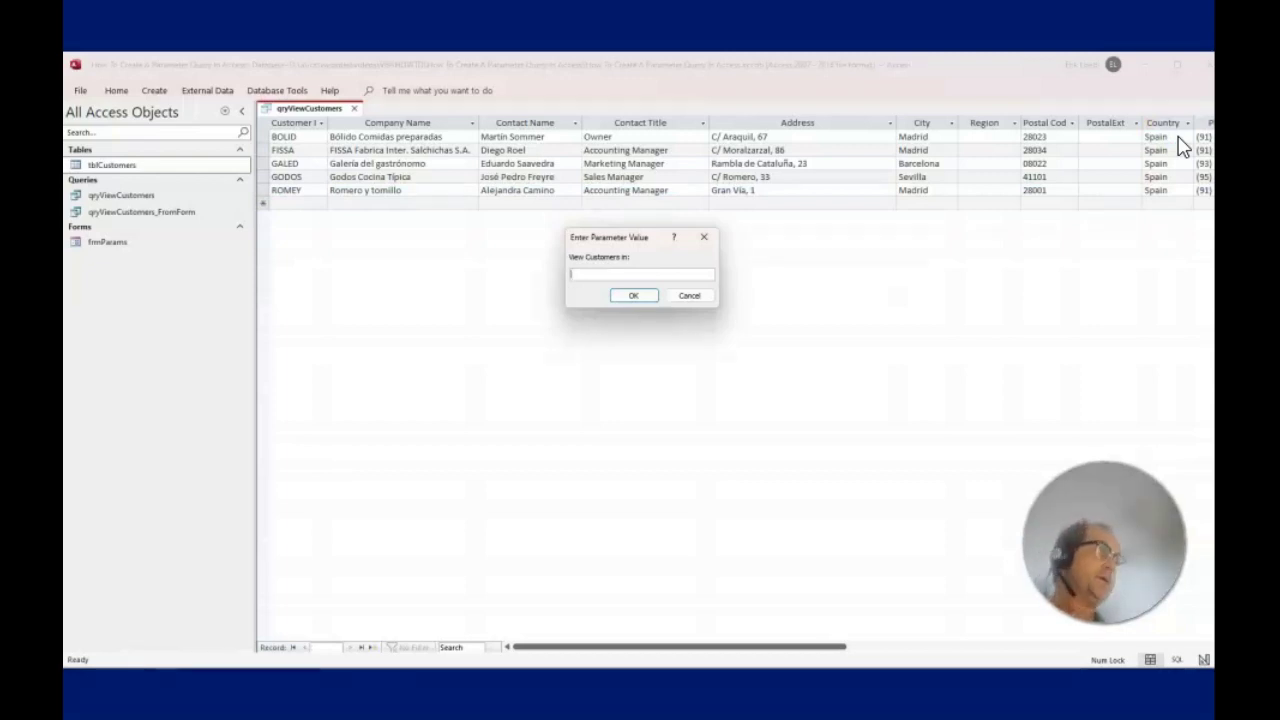
text(B)
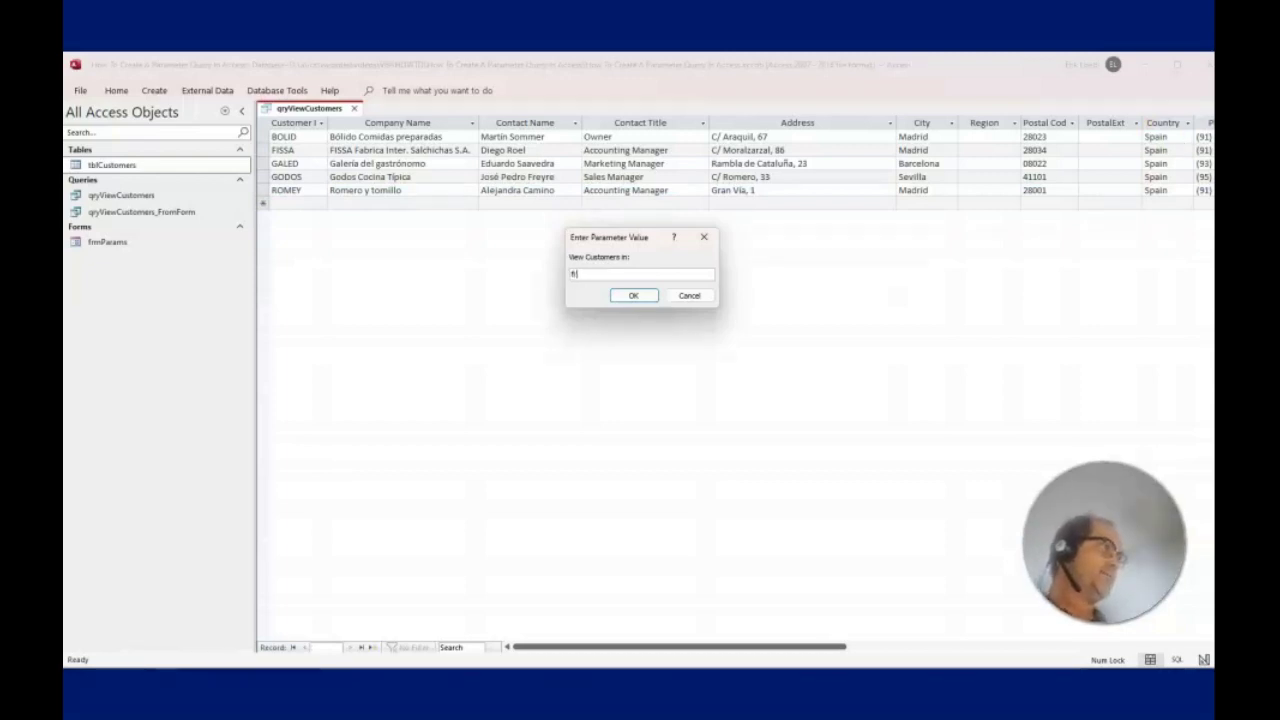
text(rance)
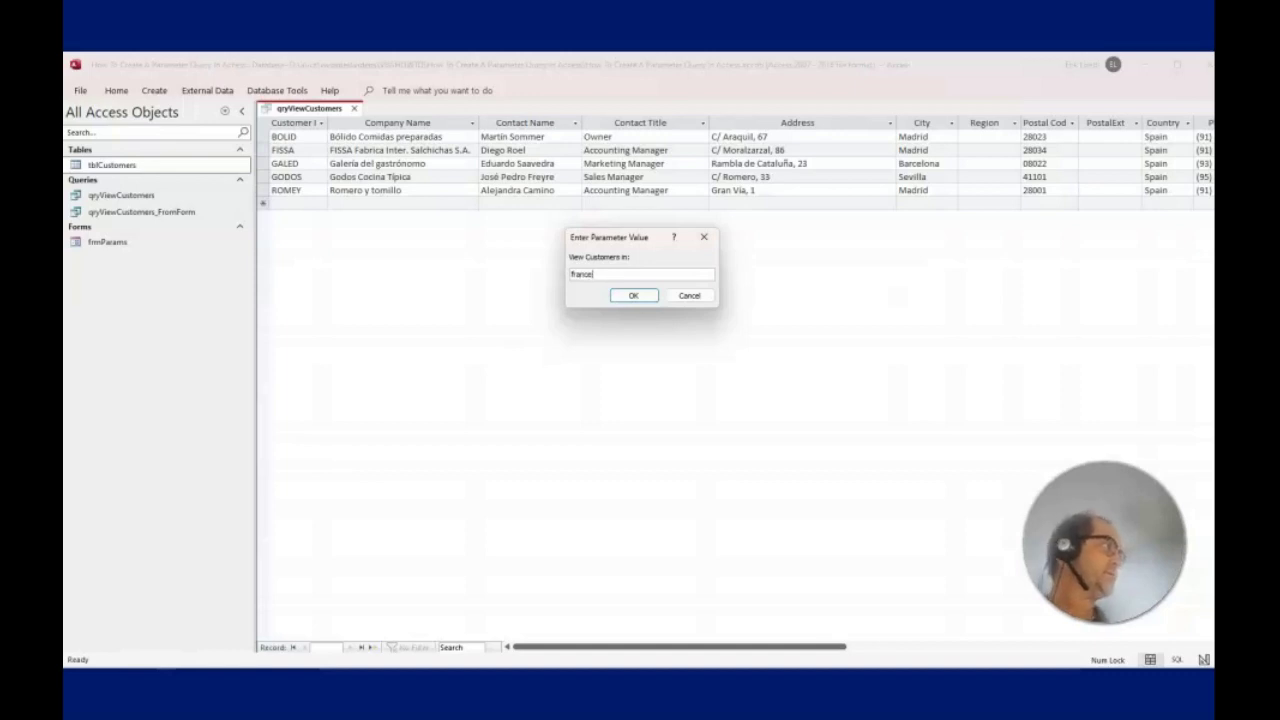
key(Return)
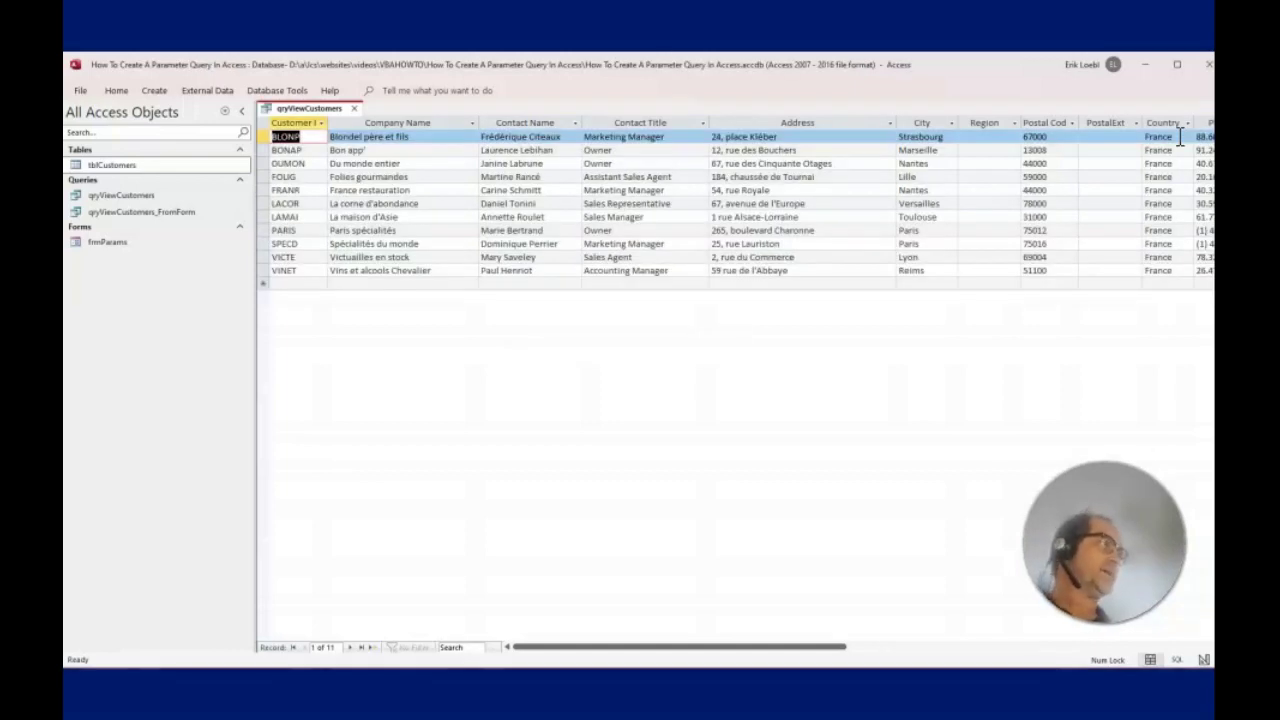
click(1170, 216)
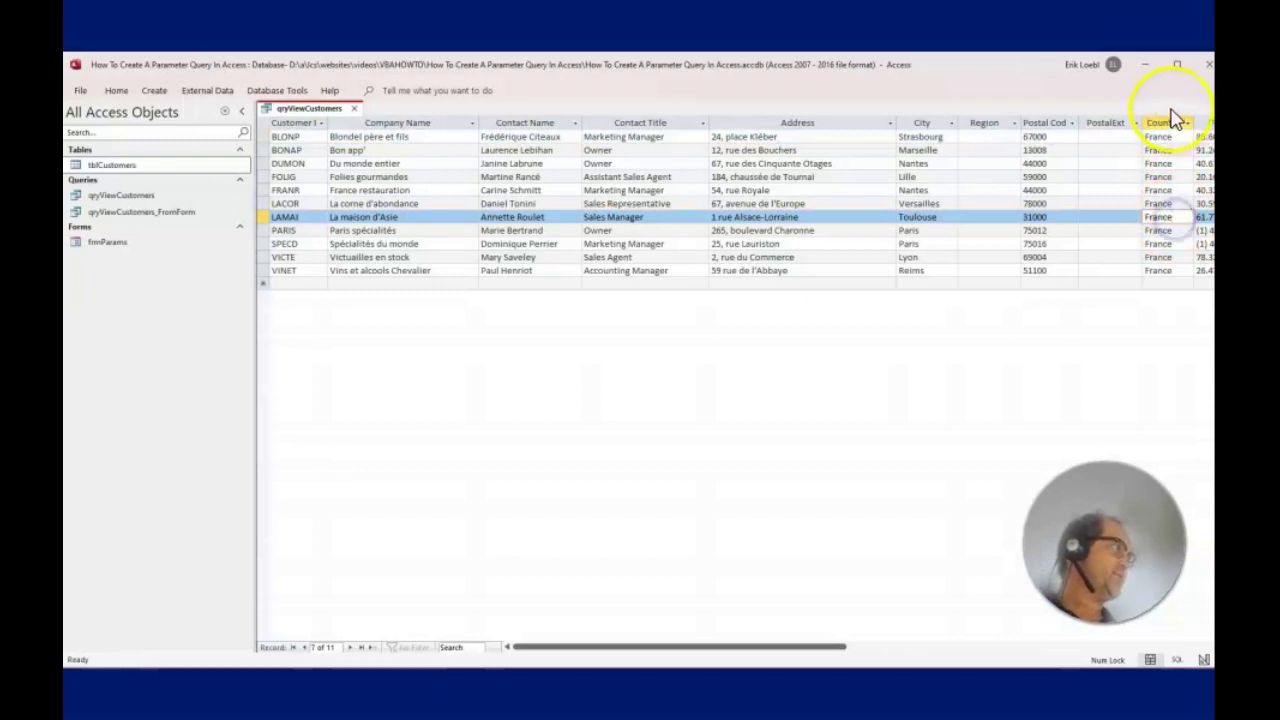
click(1162, 121)
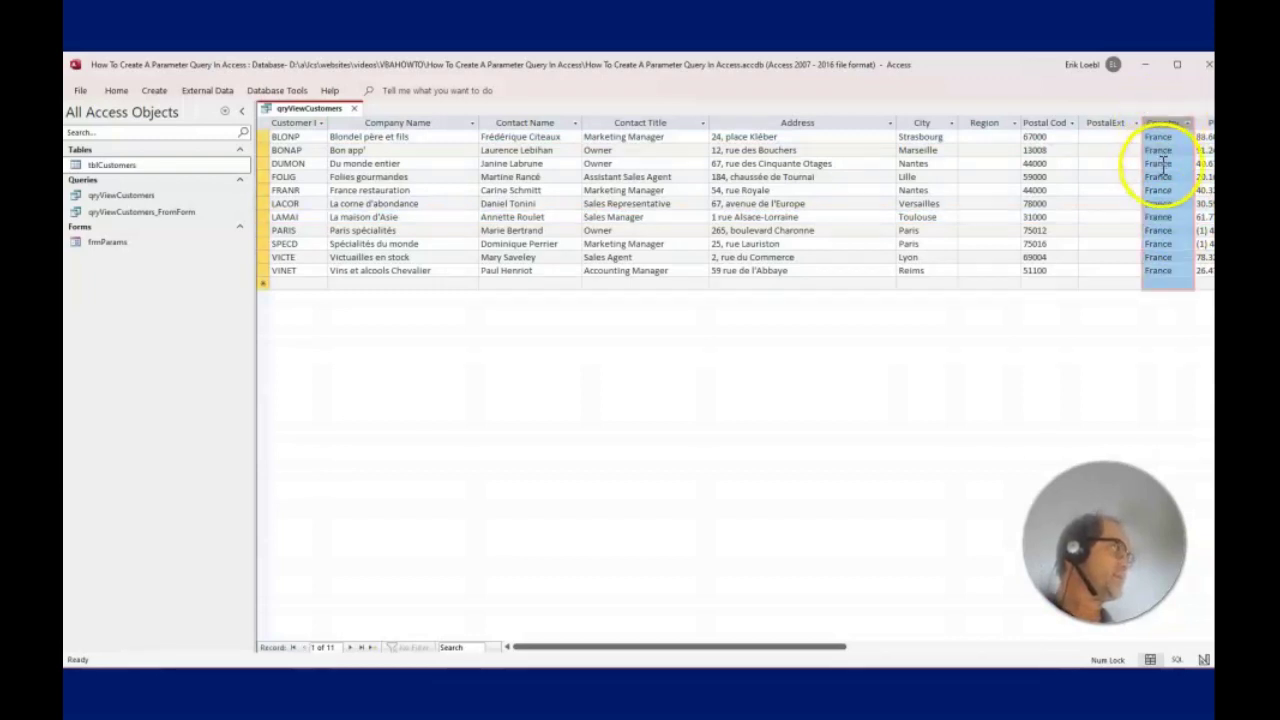
click(1163, 163)
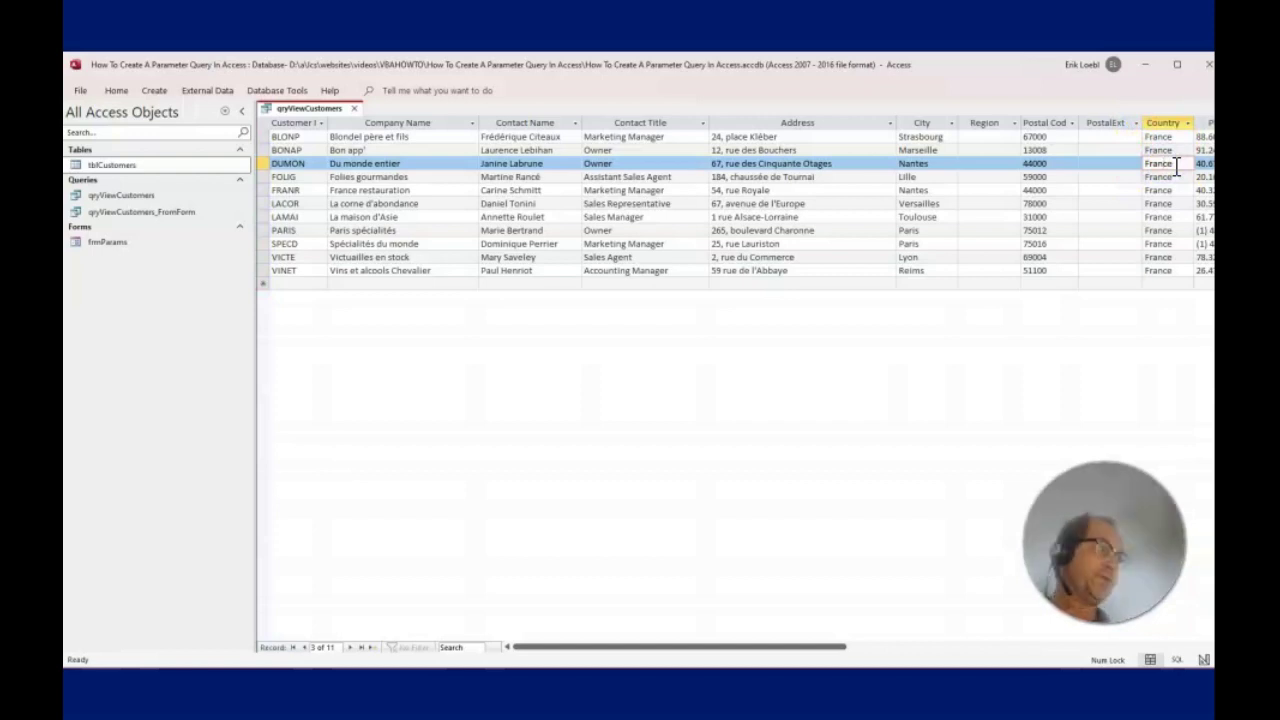
Step: Requery the datasheet with Mexico as the parameter value
key(shift+F9)
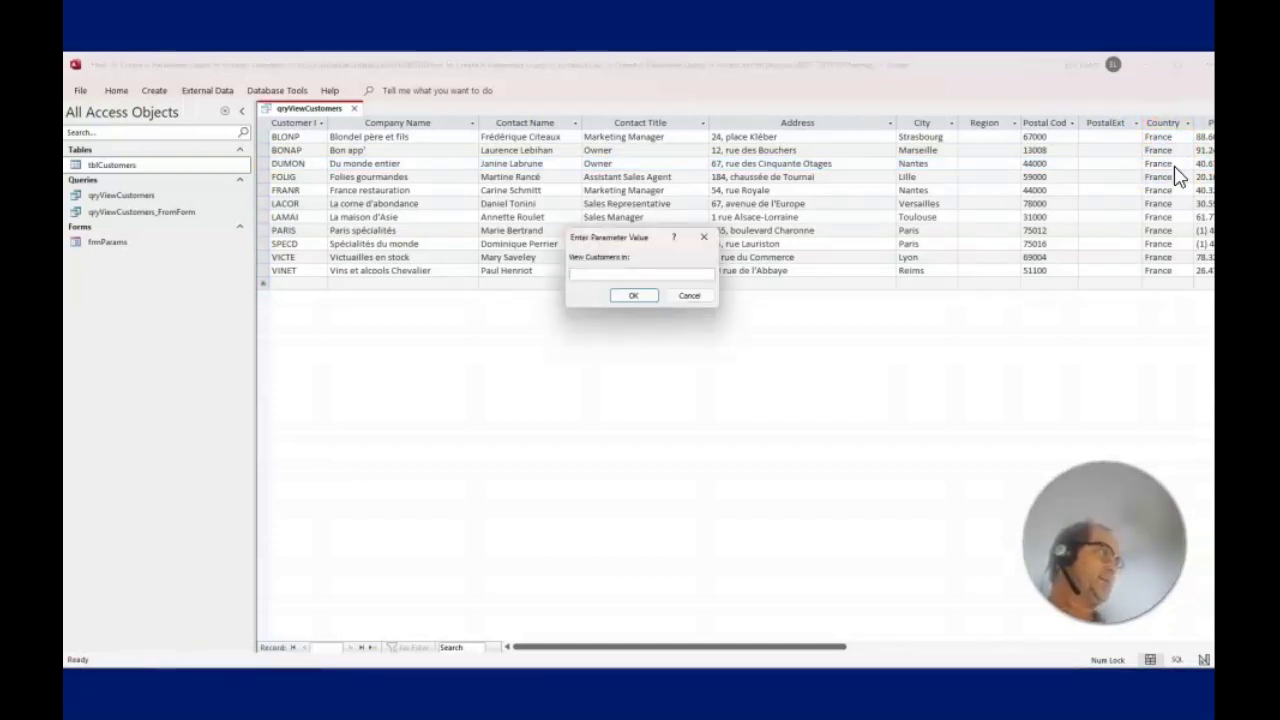
text(nan)
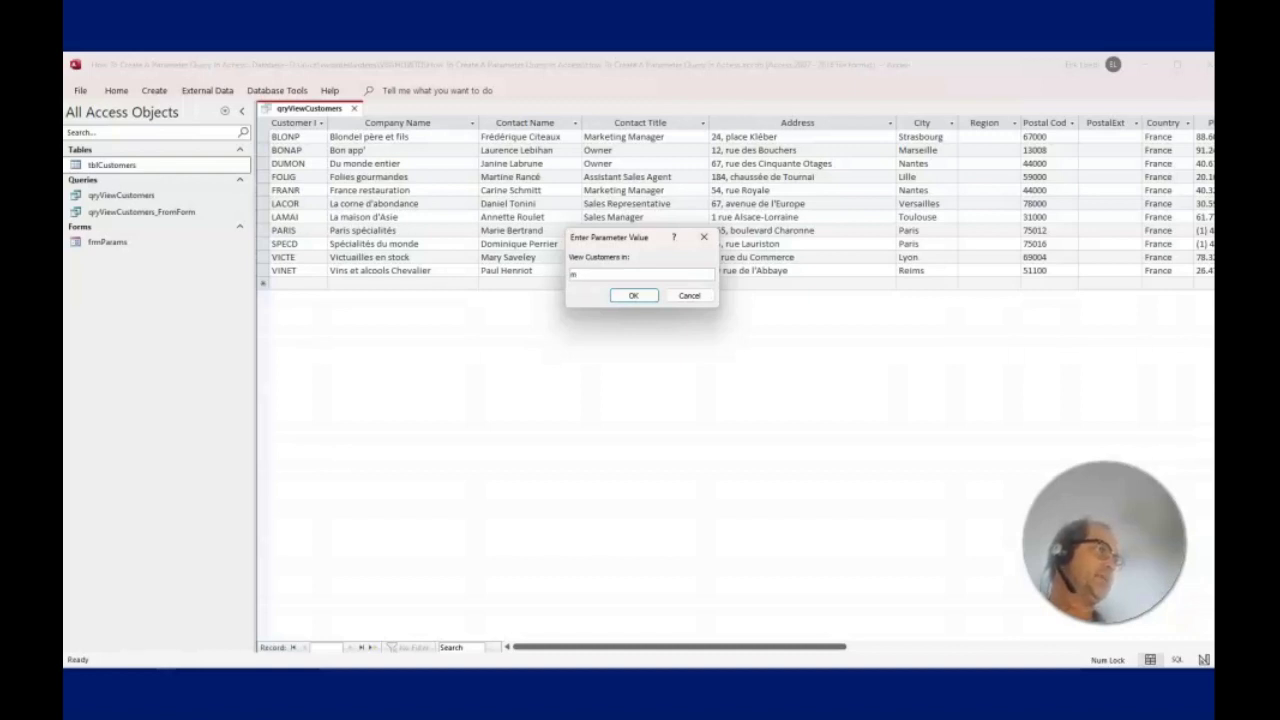
text(anico)
key(Return)
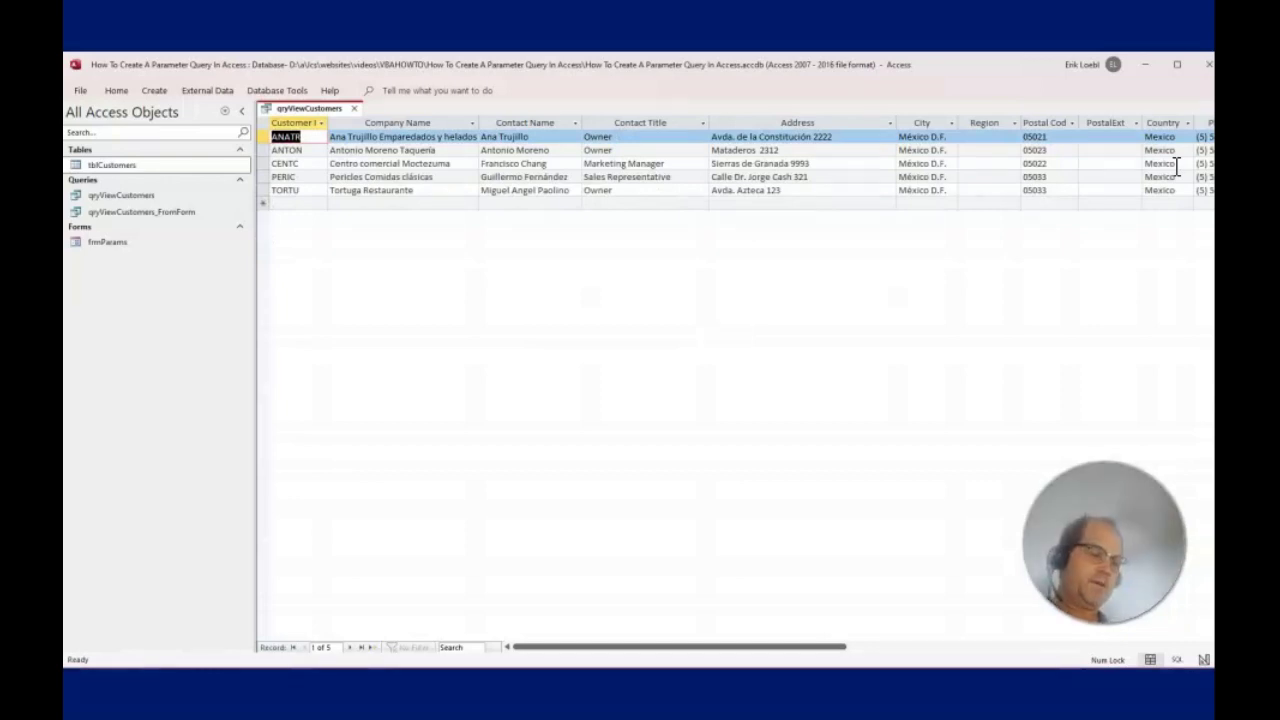
Step: Requery the datasheet once more with another country as the parameter value
key(shift+F9)
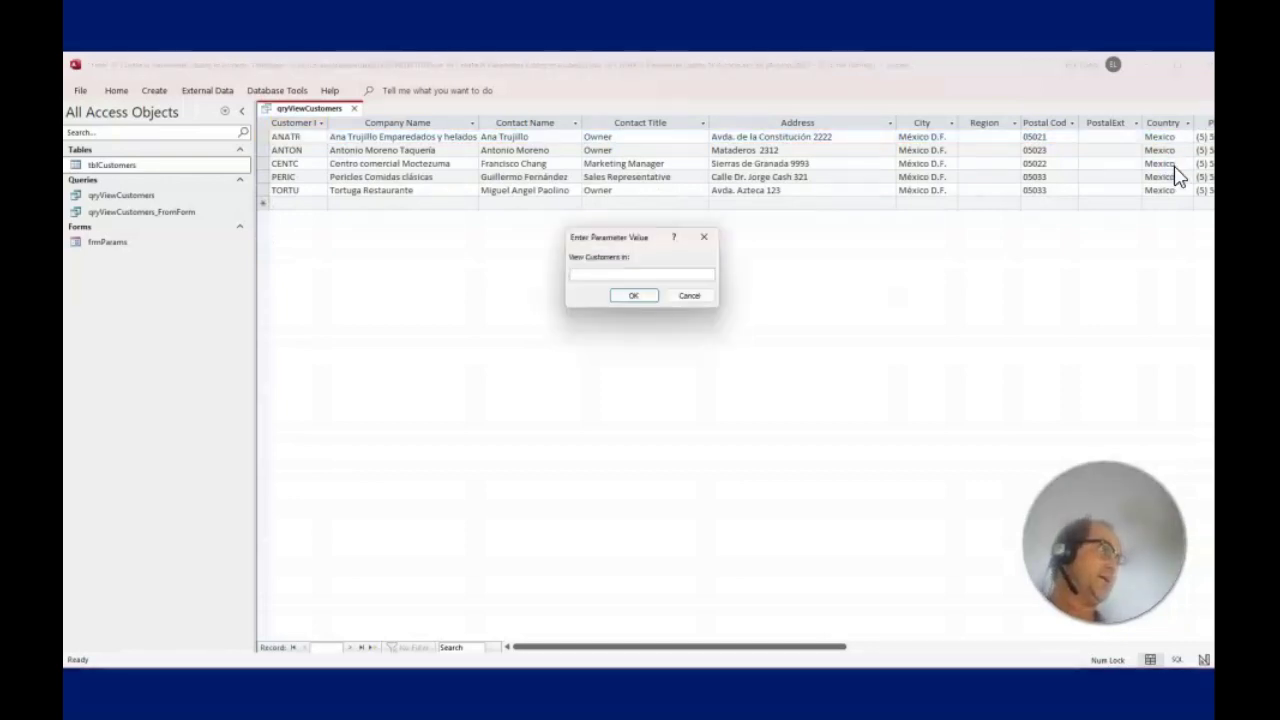
text(uk)
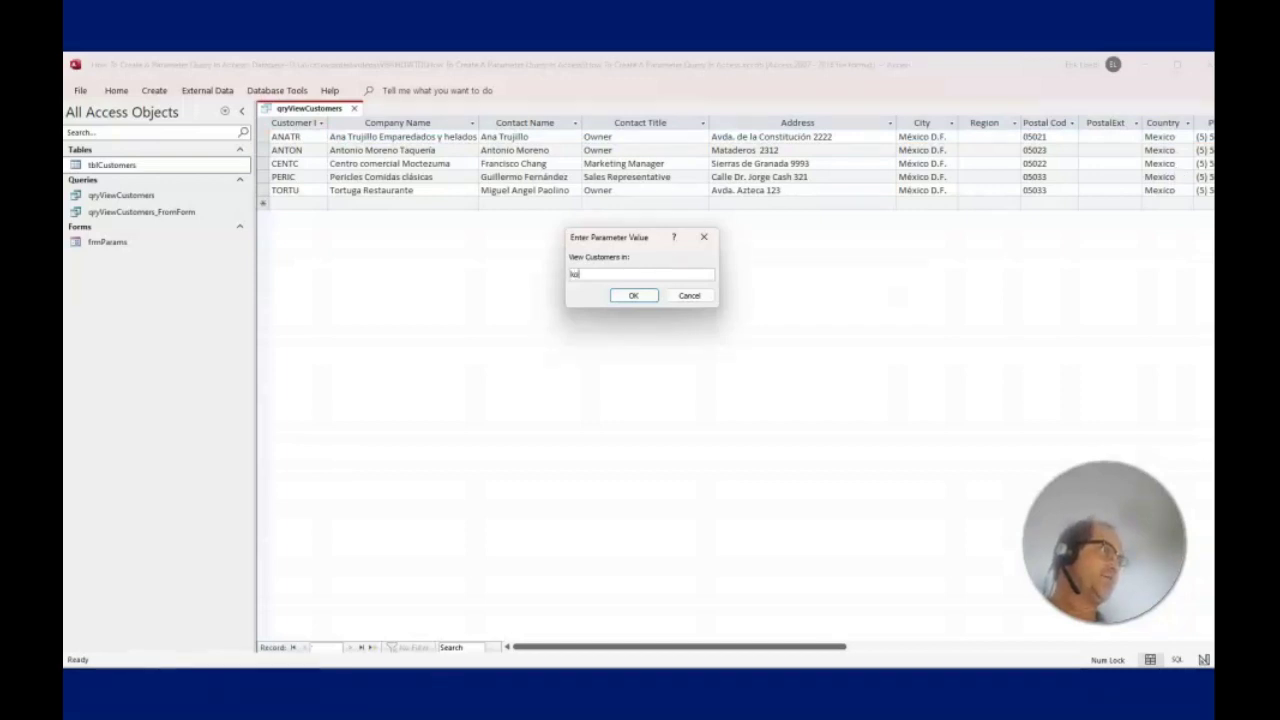
text(a)
key(Return)
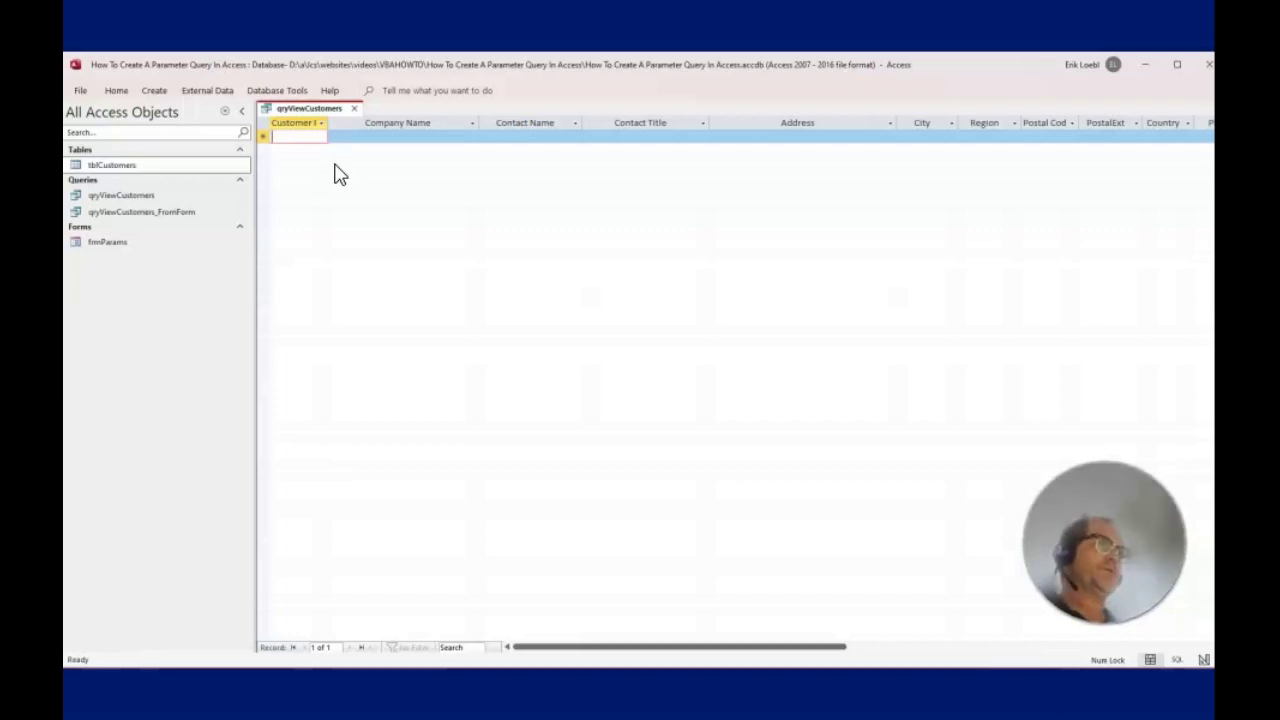
Step: Close qryViewCustomers with its design changes saved and reopen it in Design View
click(353, 109)
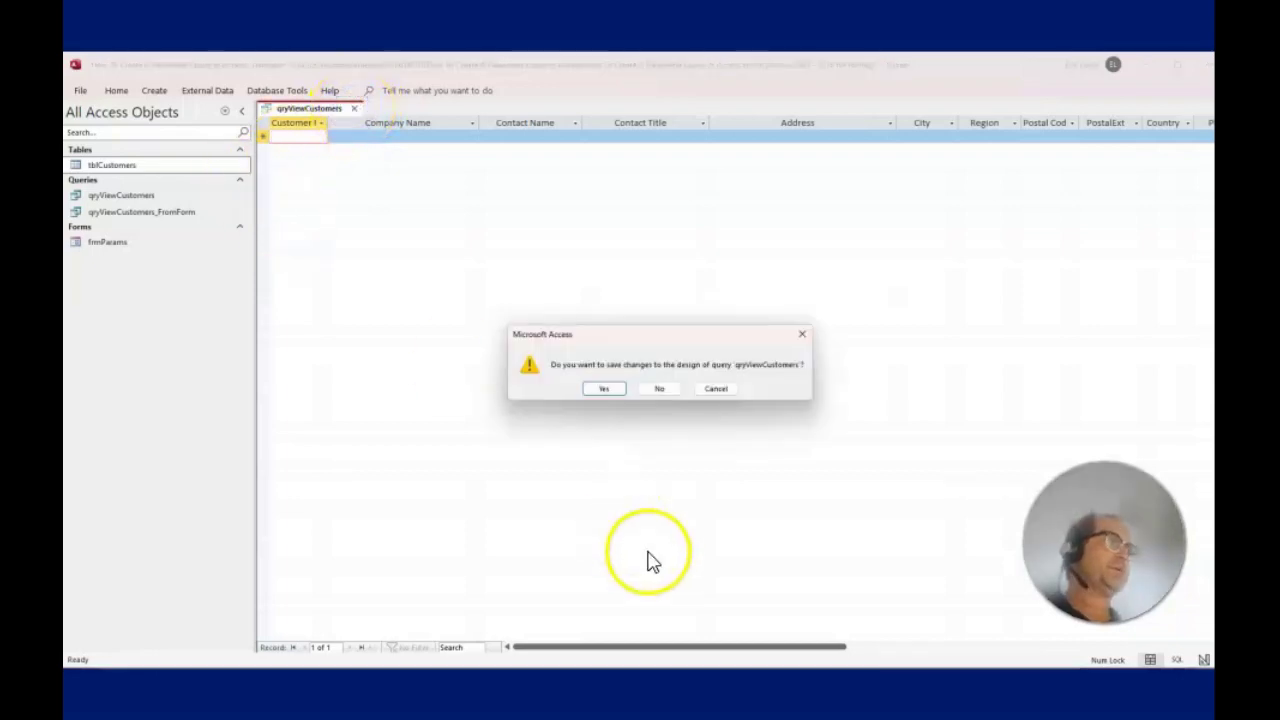
click(600, 389)
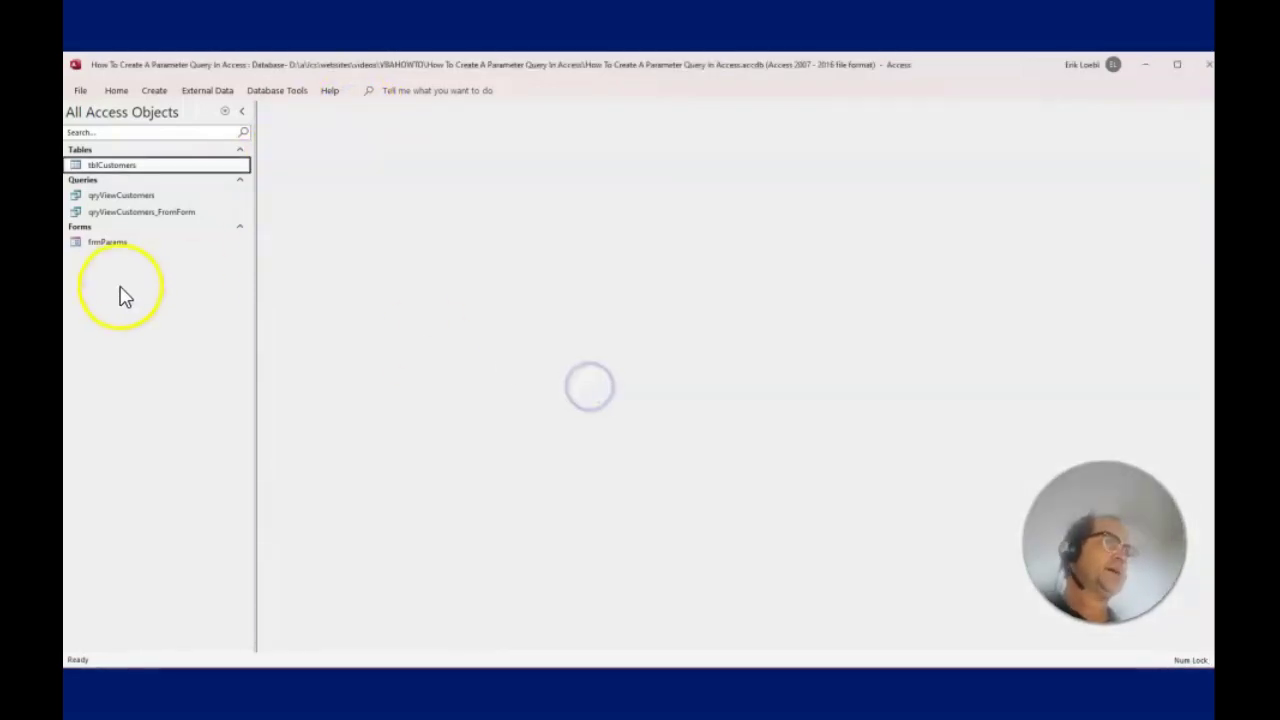
click(126, 200)
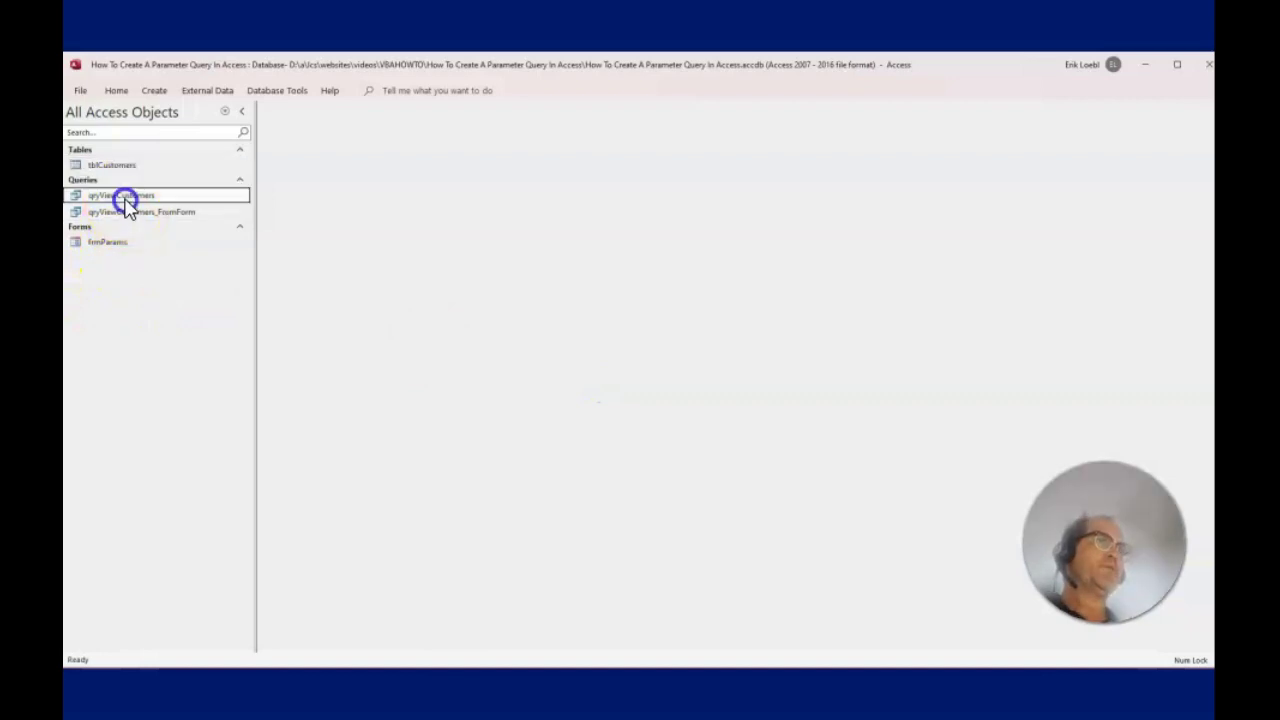
right_click(125, 201)
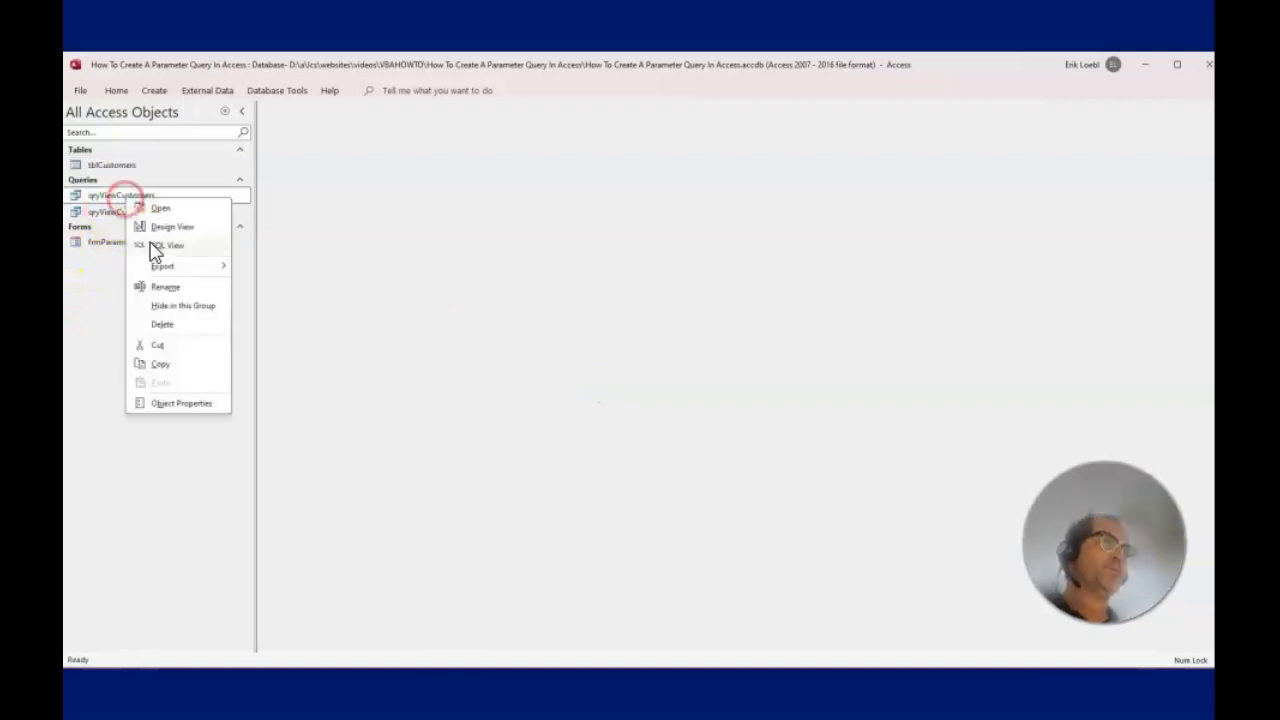
click(168, 227)
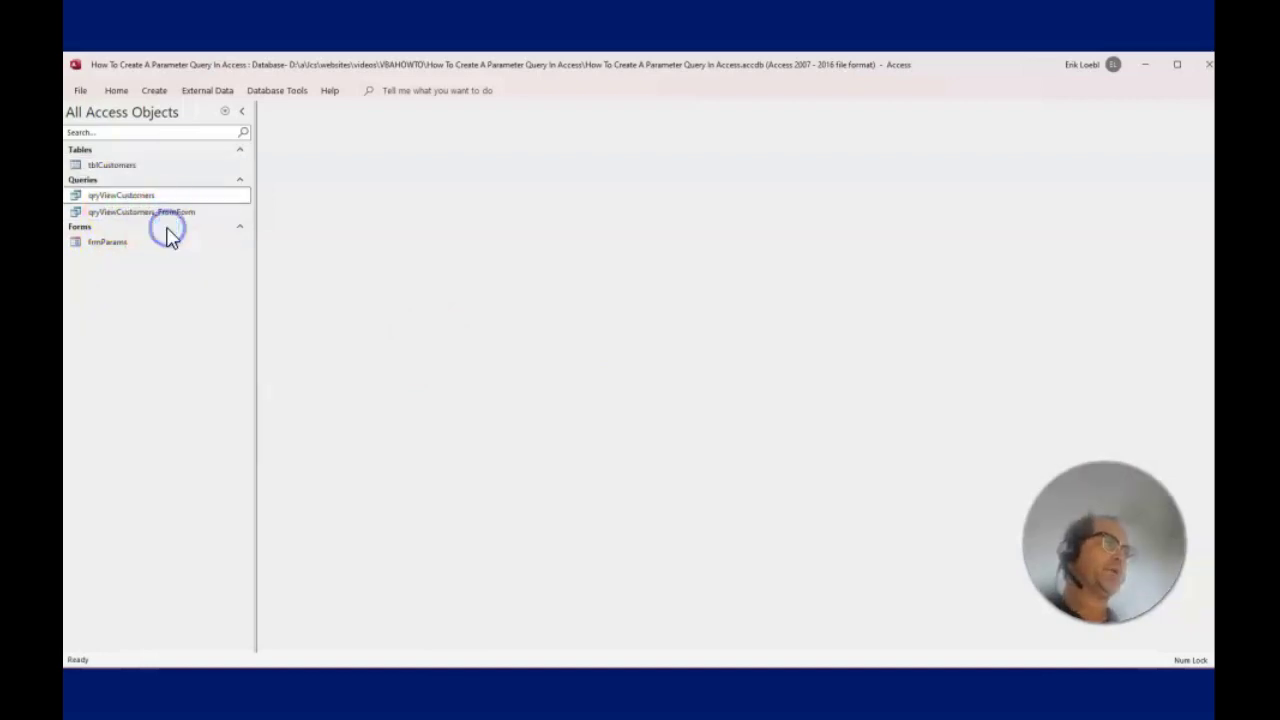
Step: Open the Country field's criterion in the Zoom box for editing
click(631, 591)
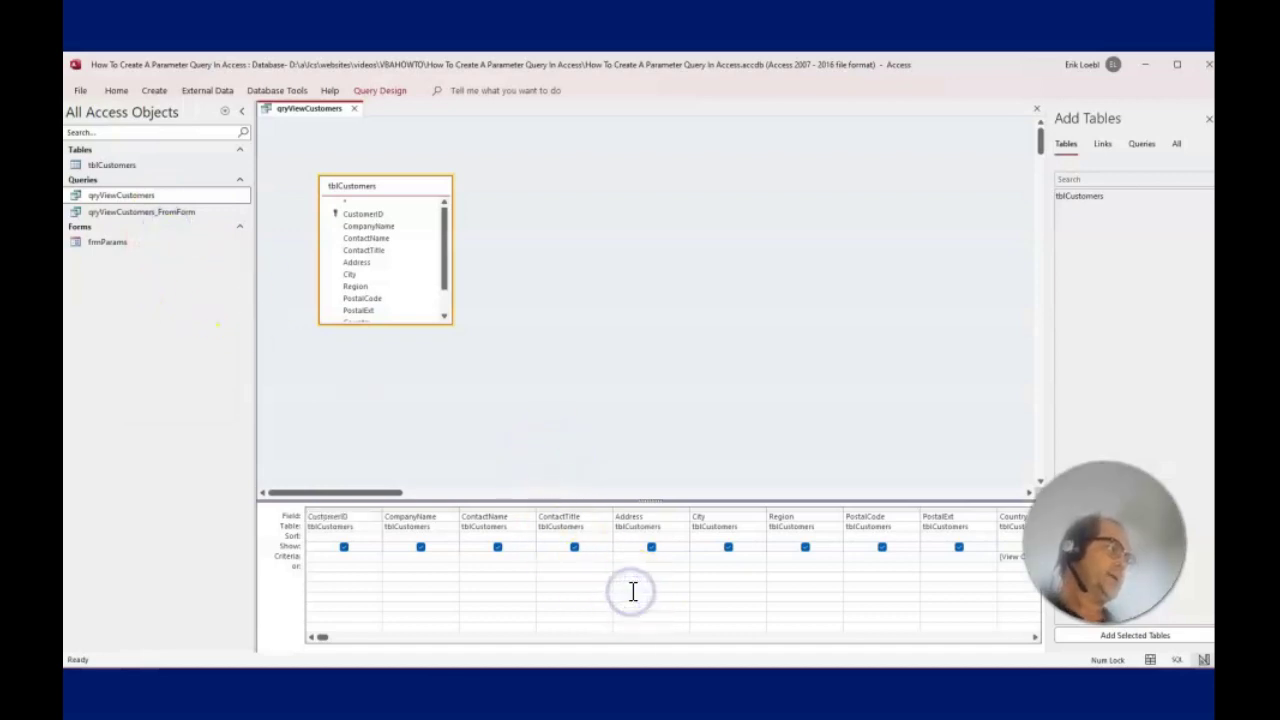
key(Tab)
key(Tab)
key(Tab)
key(Tab)
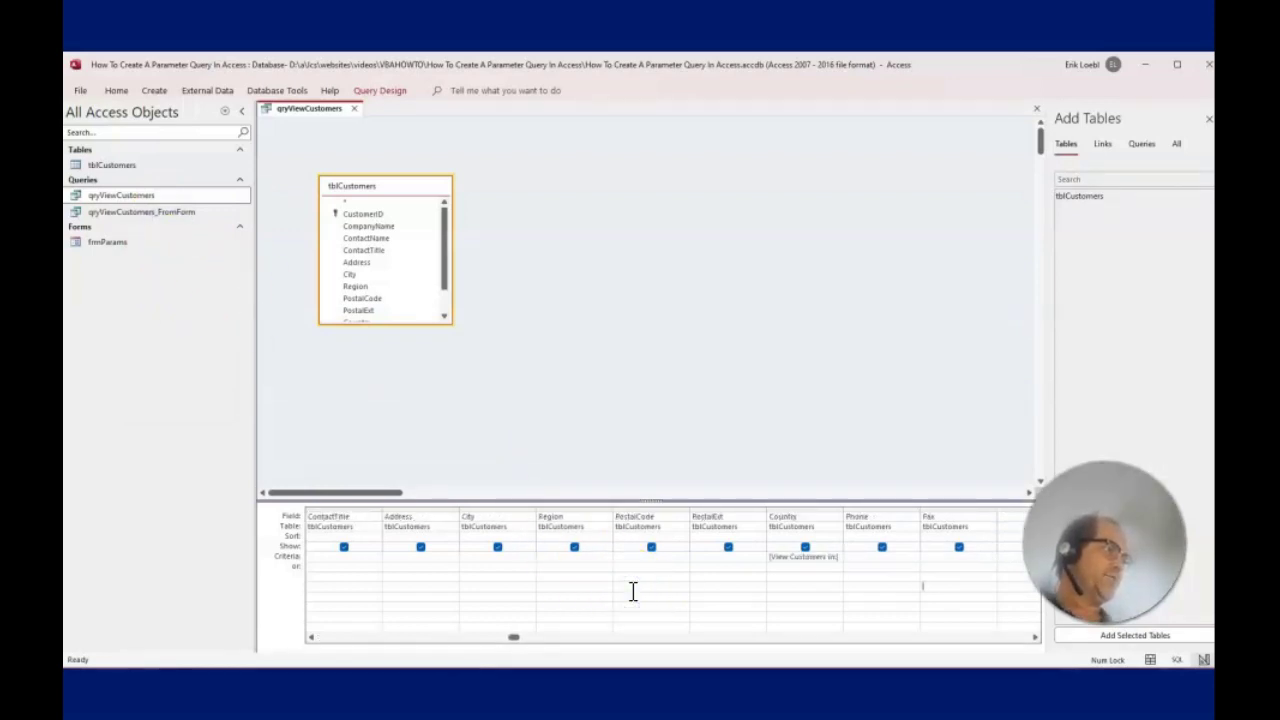
key(Up)
key(Up)
key(Up)
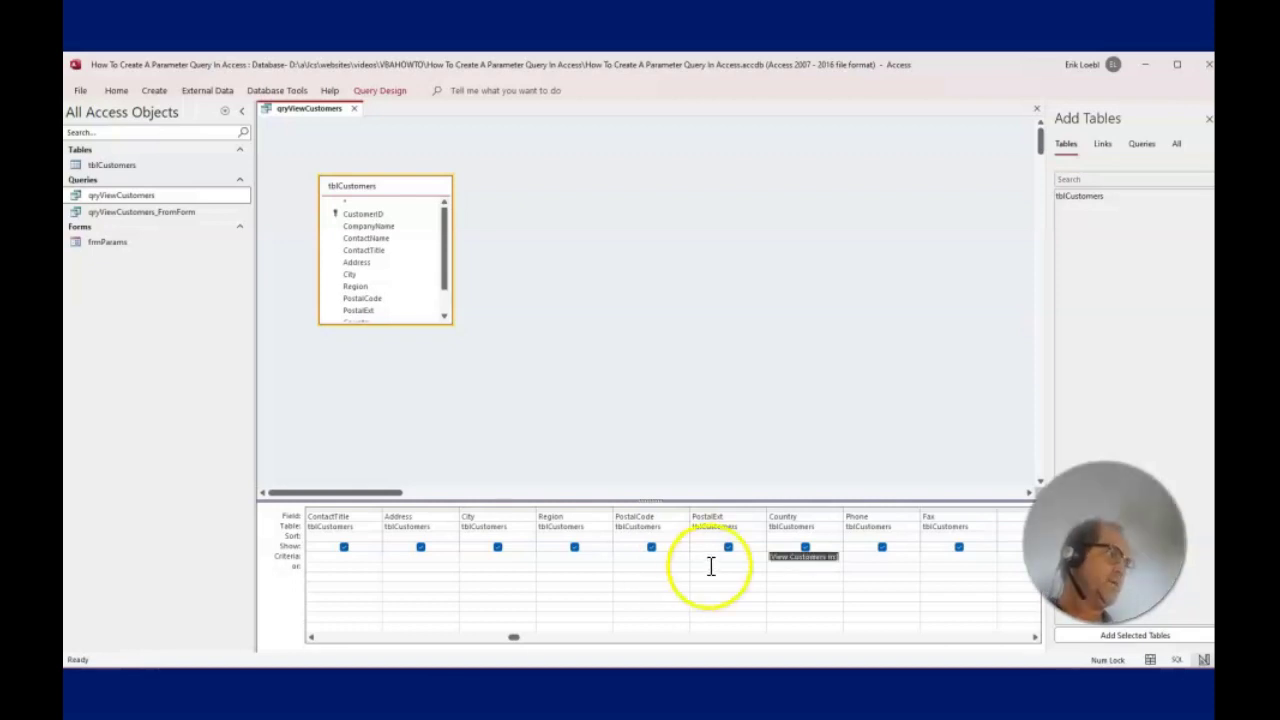
click(832, 556)
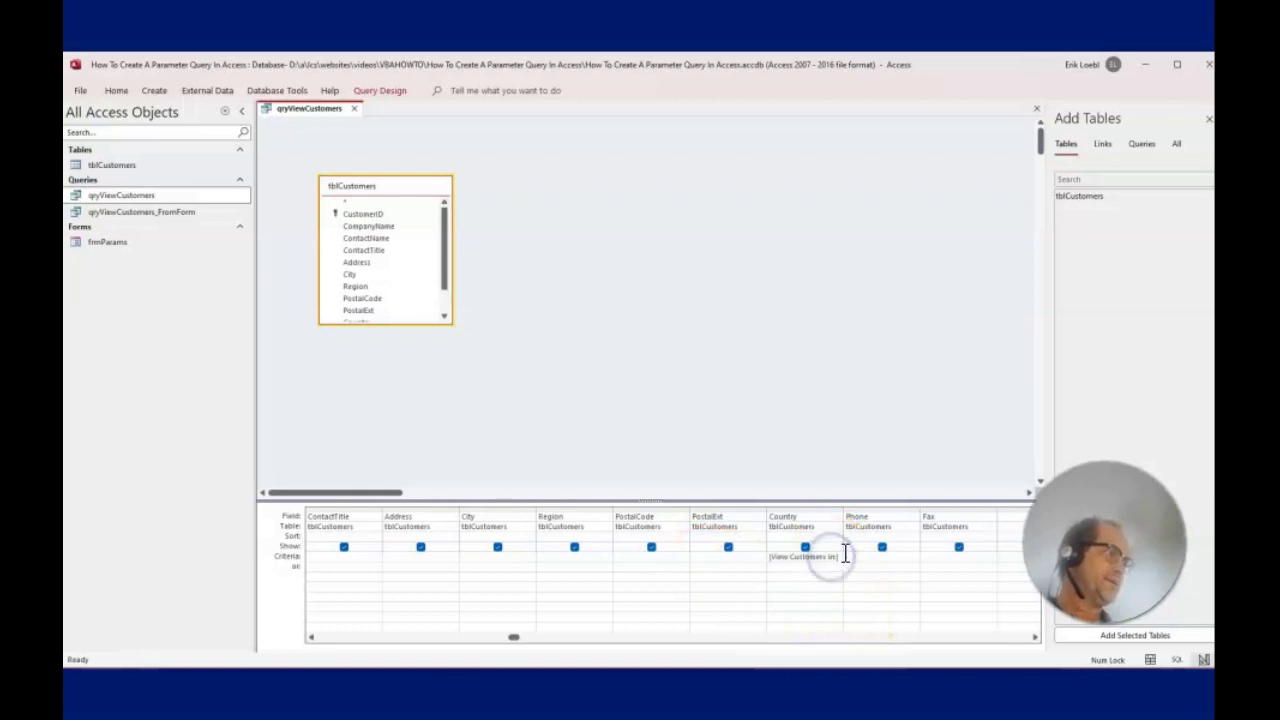
click(836, 556)
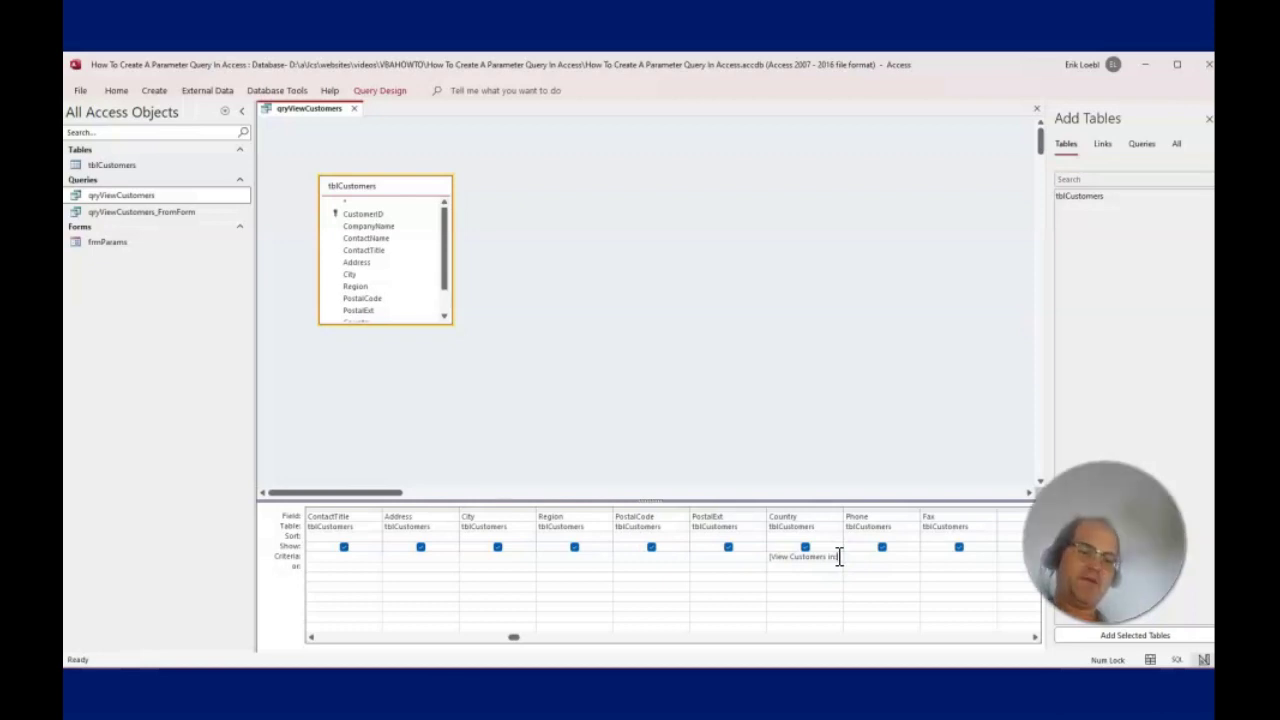
key(shift+F2)
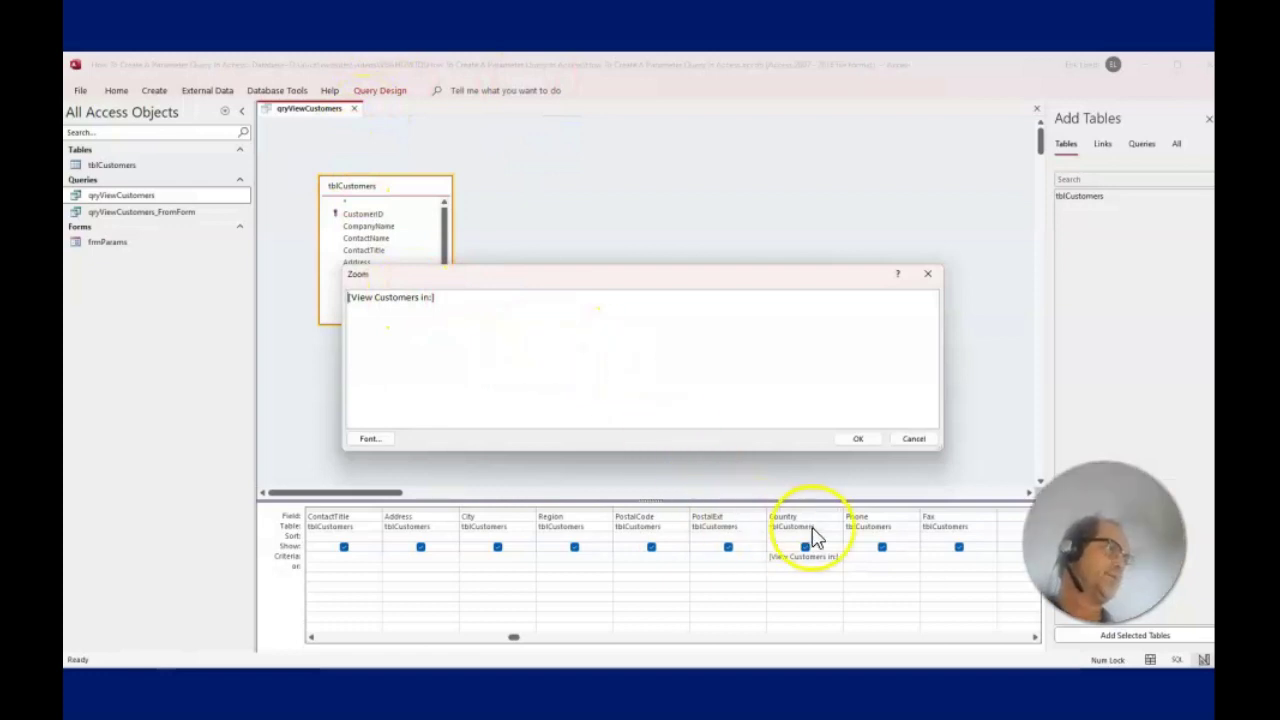
Step: Remove the square brackets around the Country field's criterion View Customers in: in the Zoom box
click(475, 303)
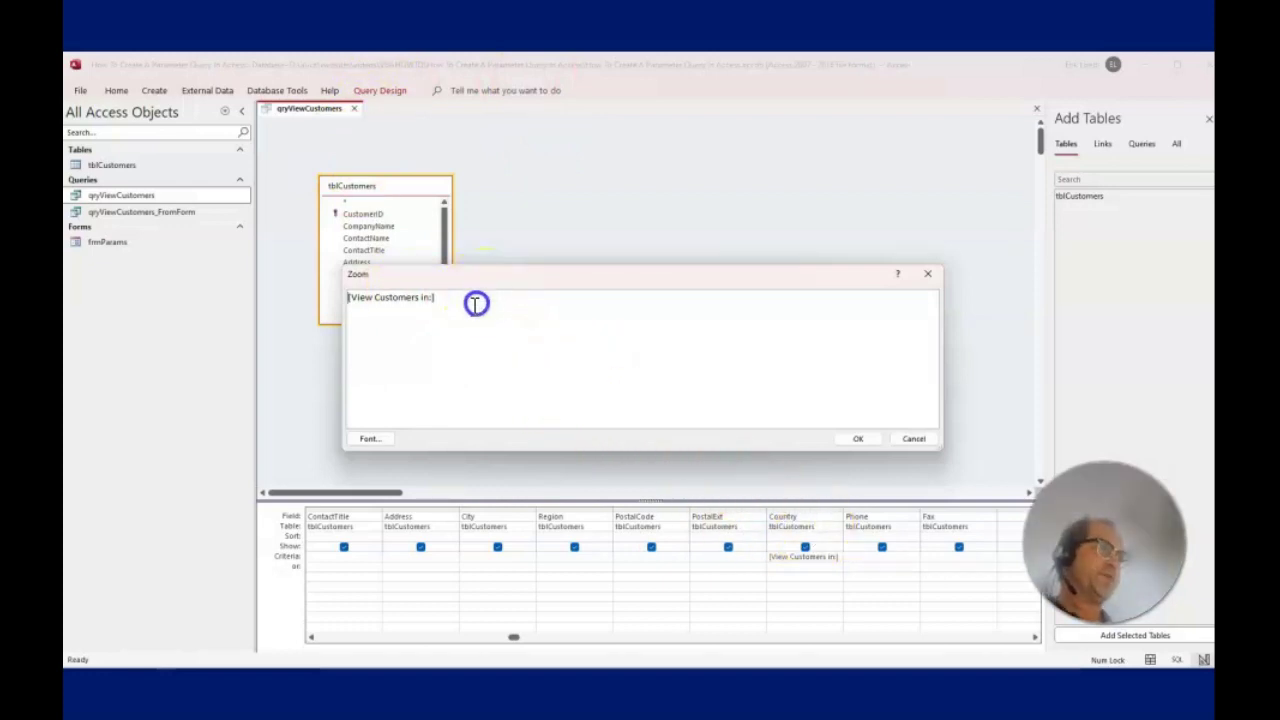
click(352, 300)
key(BackSpace)
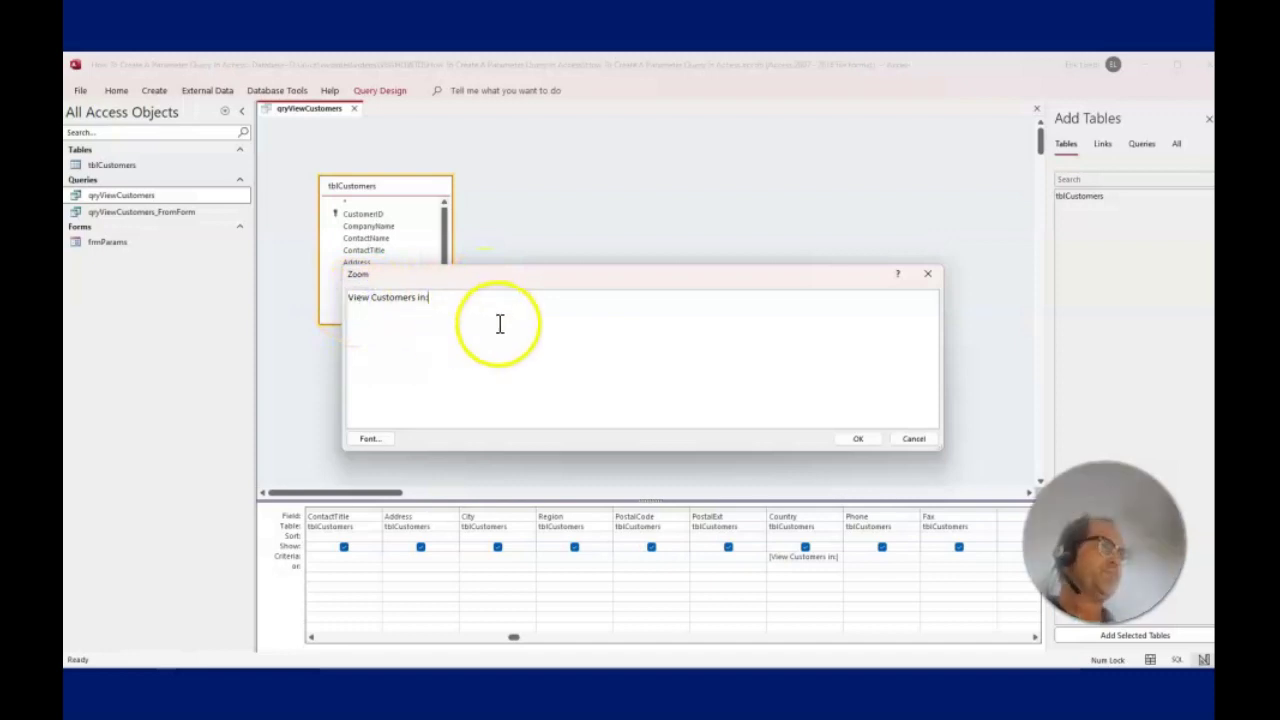
click(500, 323)
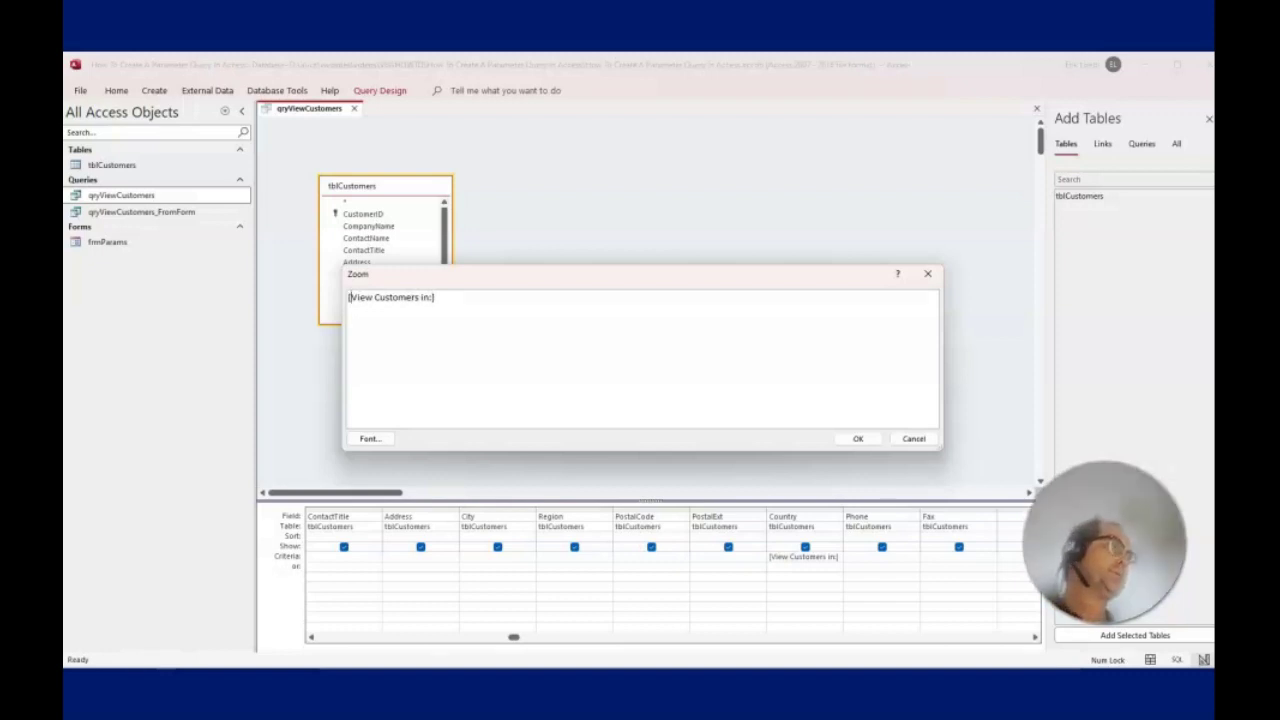
Step: Accept [View Customers in:] as the Country criterion and close qryViewCustomers with its design changes saved
click(860, 441)
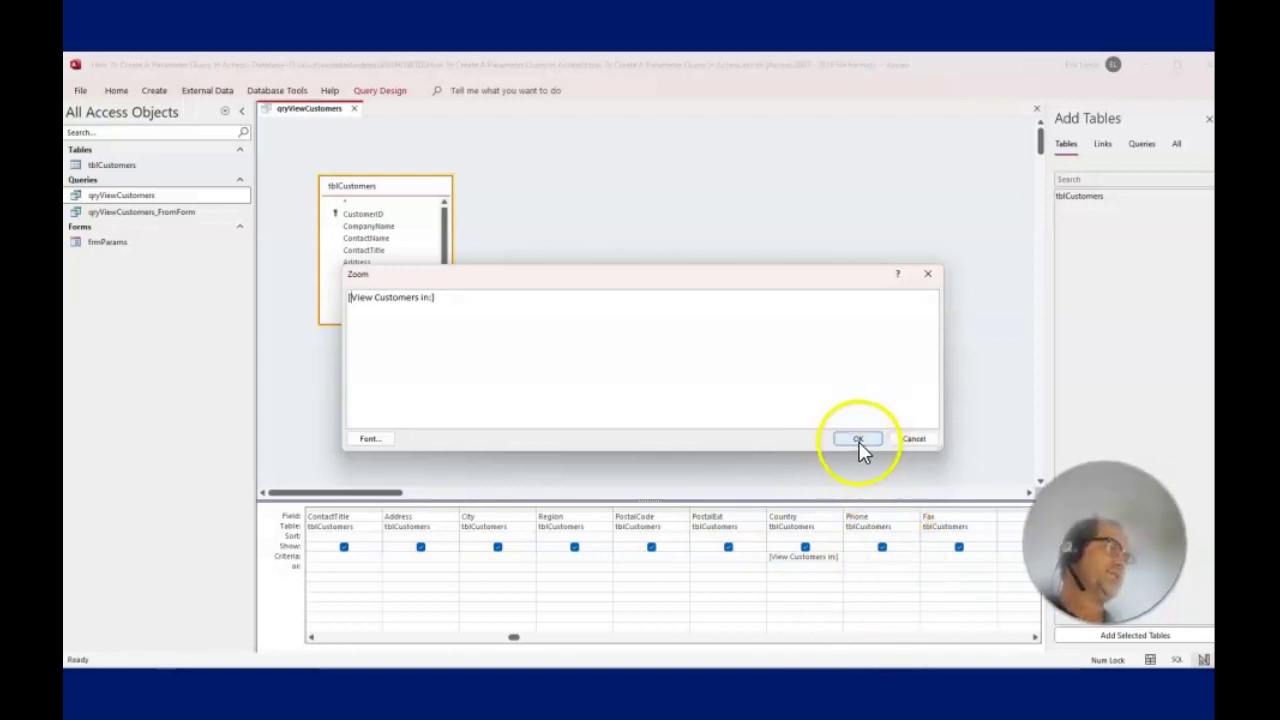
click(859, 442)
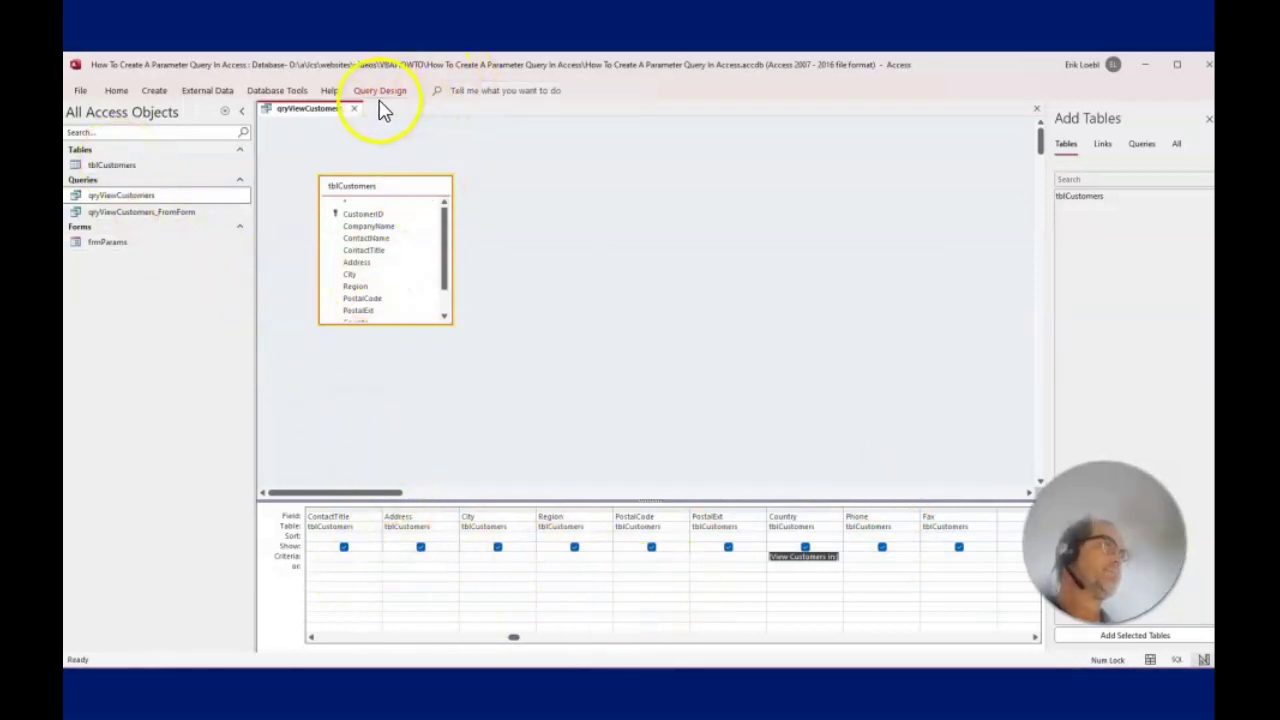
click(353, 108)
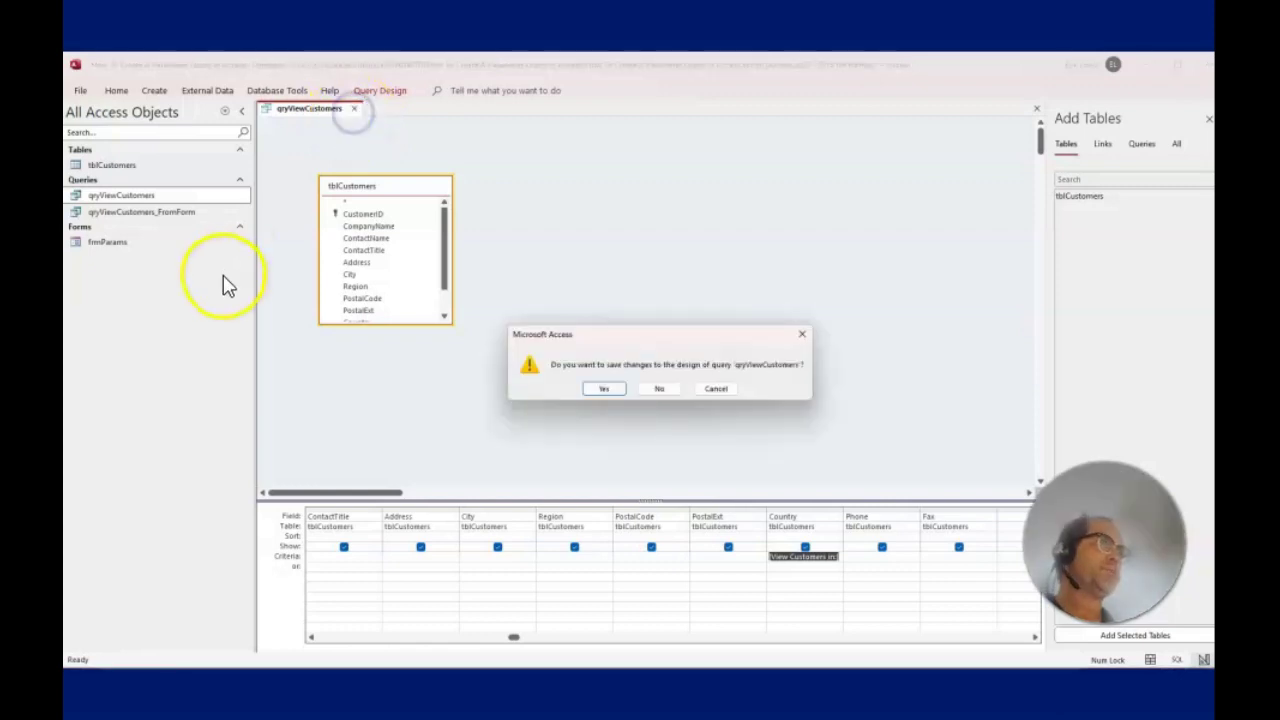
click(603, 390)
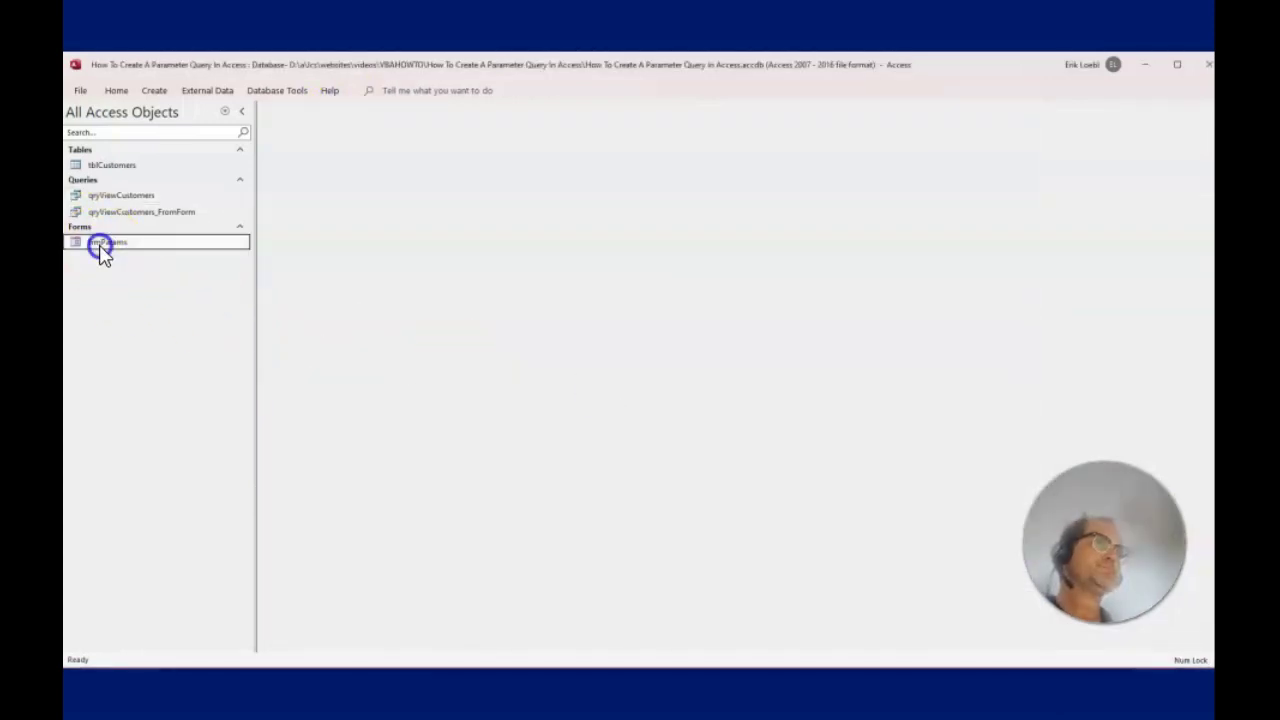
Step: Open the frmParams form and look through the countries offered by its View Customers In combo box
double_click(100, 243)
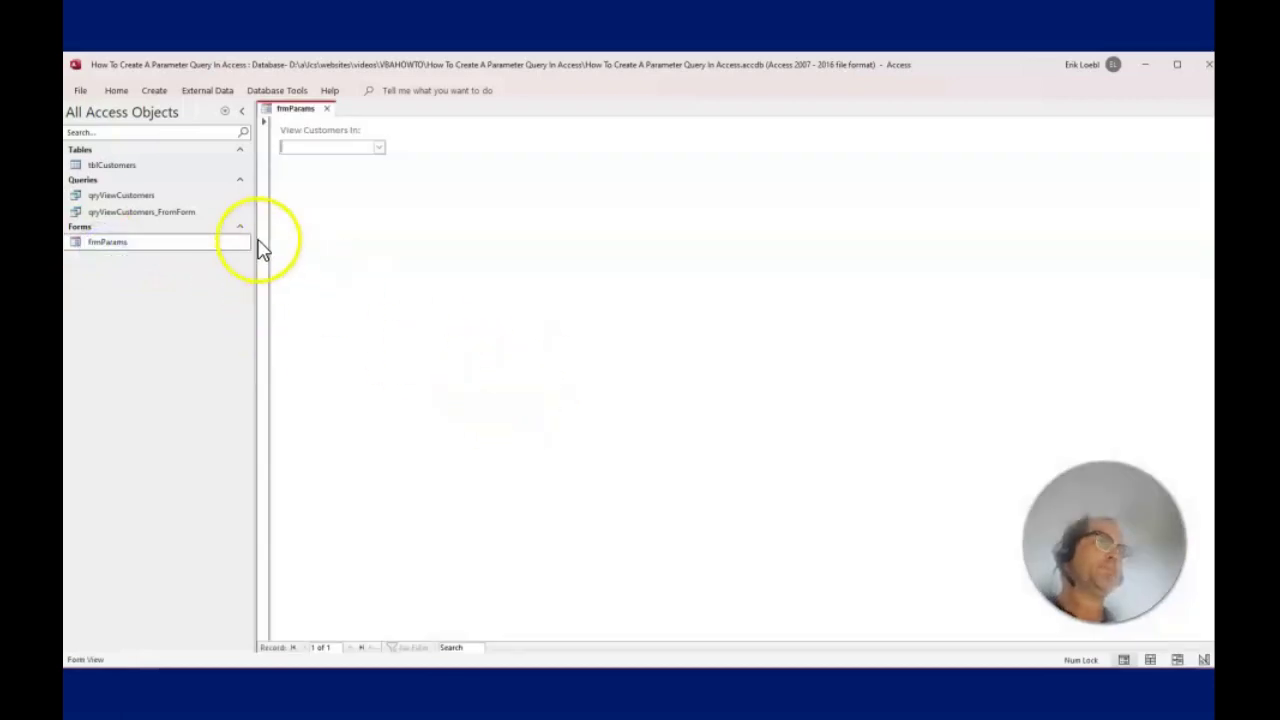
click(378, 150)
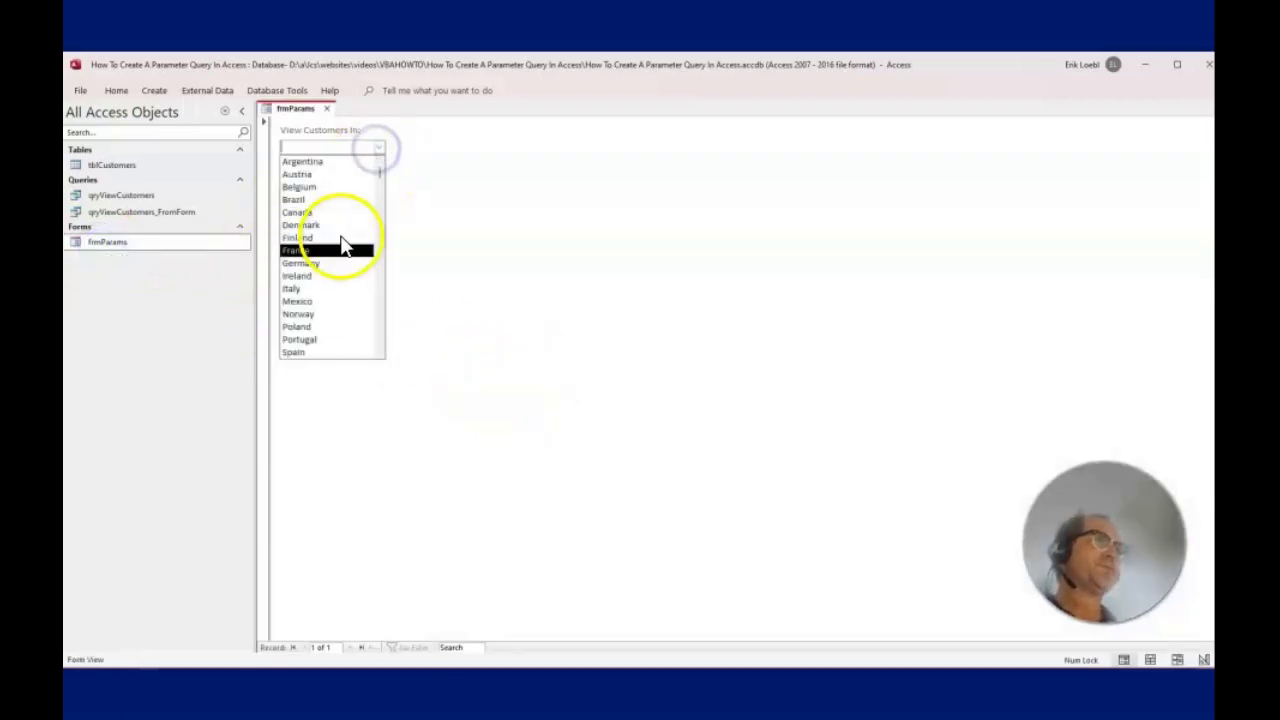
scroll(373, 328, down, 2)
scroll(371, 326, up, 2)
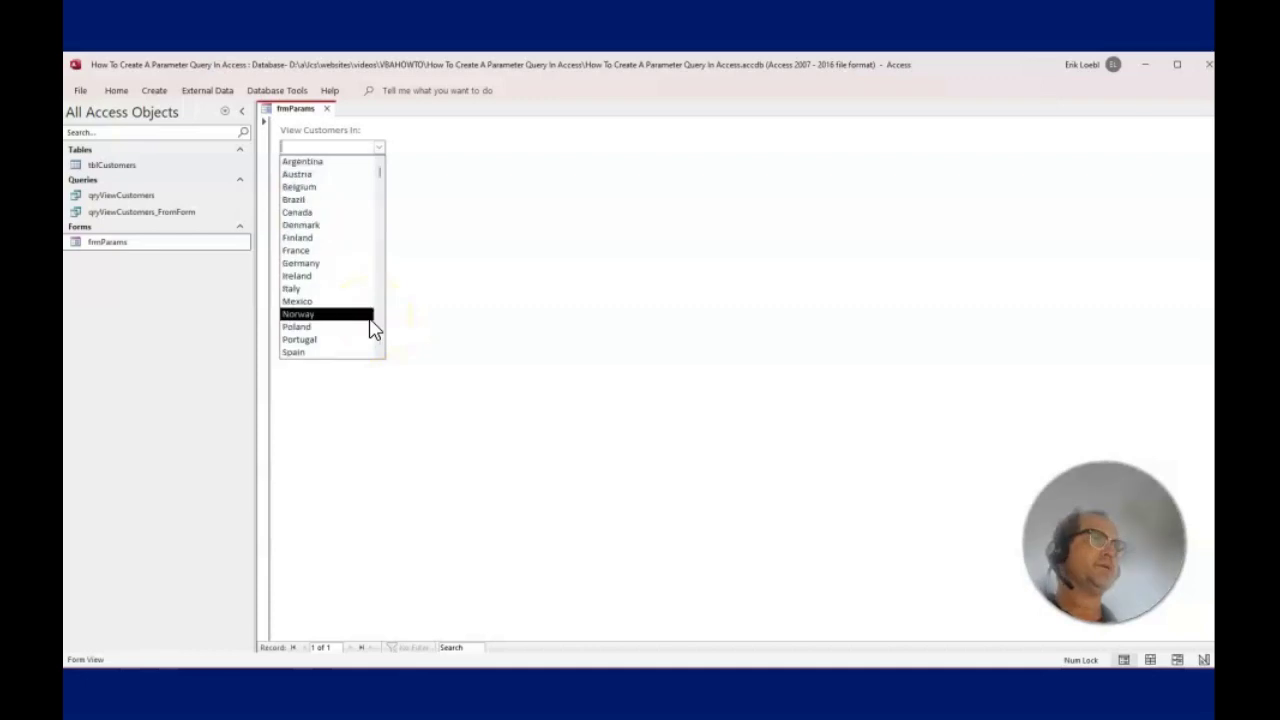
click(383, 150)
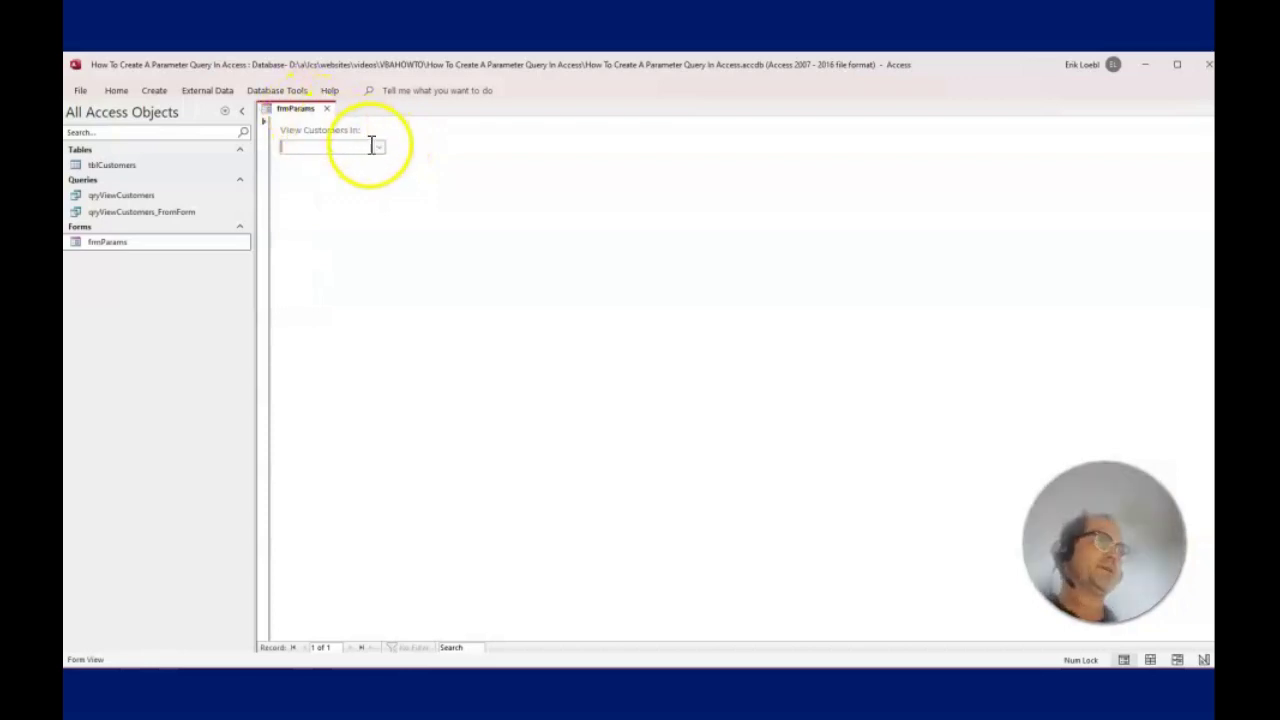
Step: Switch frmParams to Design View and make its Detail section slightly wider and shorter
right_click(401, 170)
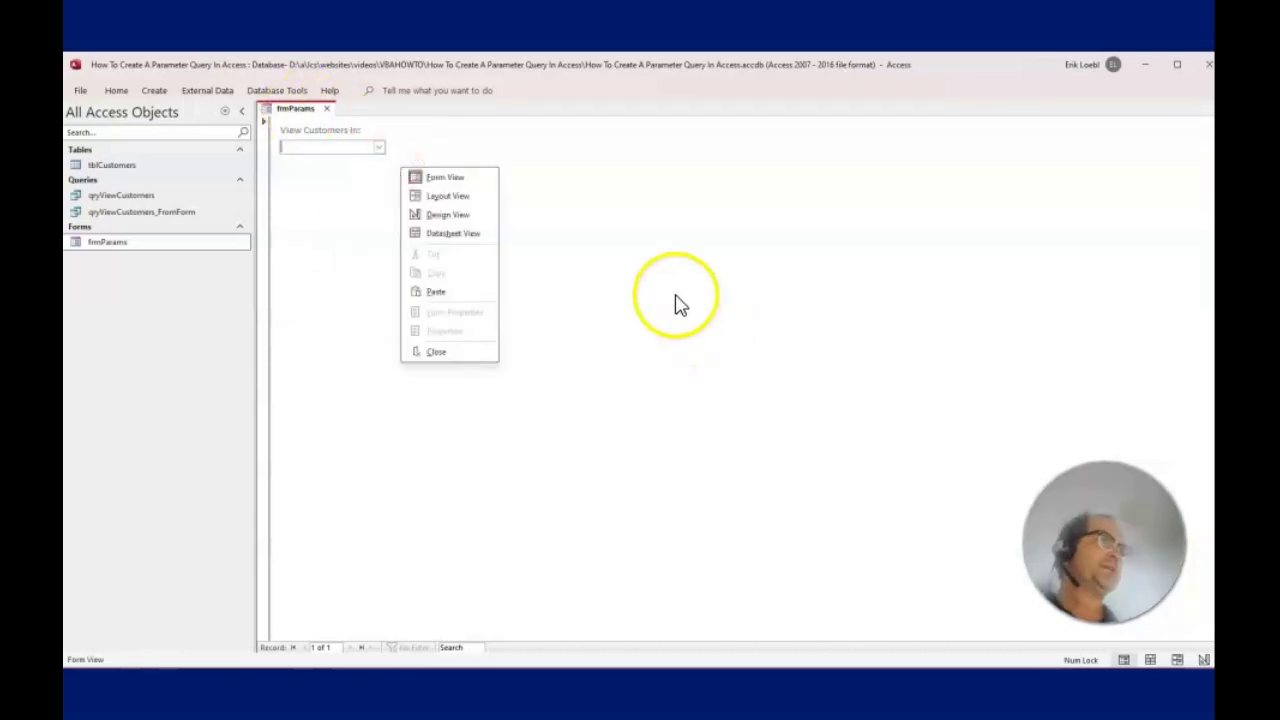
click(430, 215)
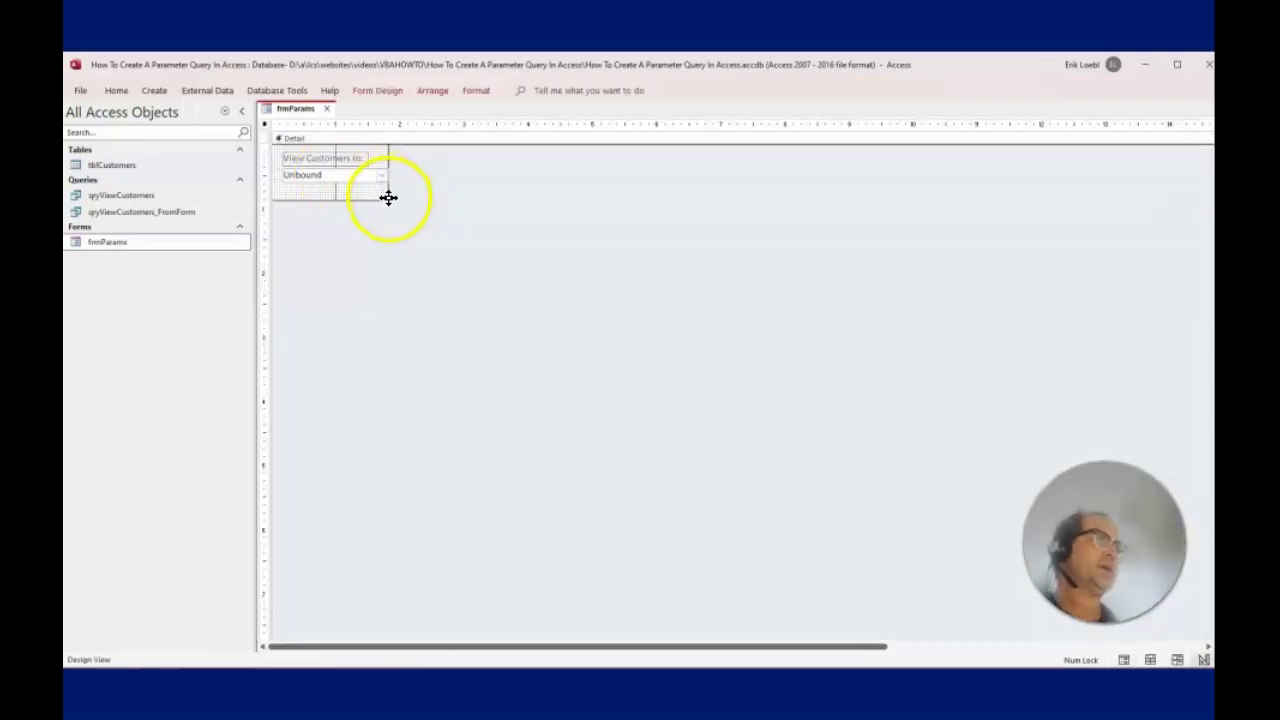
drag(388, 197, 390, 195)
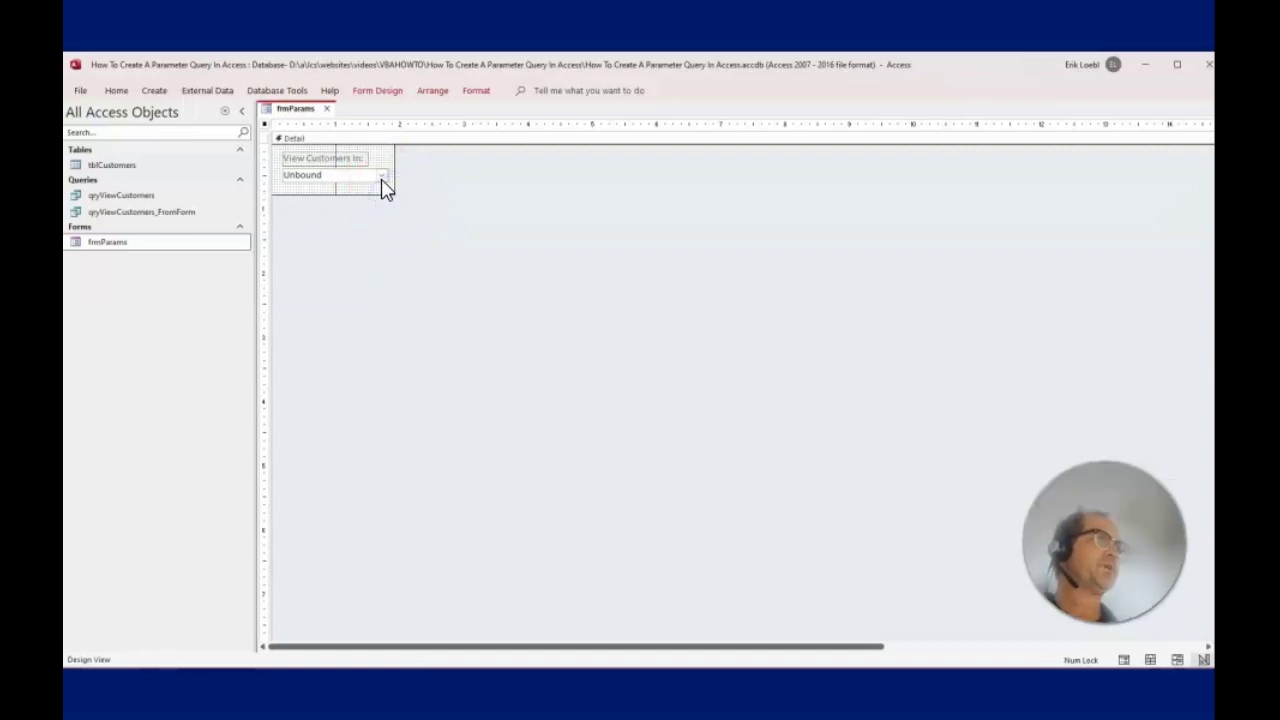
Step: Display the data properties of the cboCountries combo box and examine its Row Source and Row Source Type
right_click(381, 177)
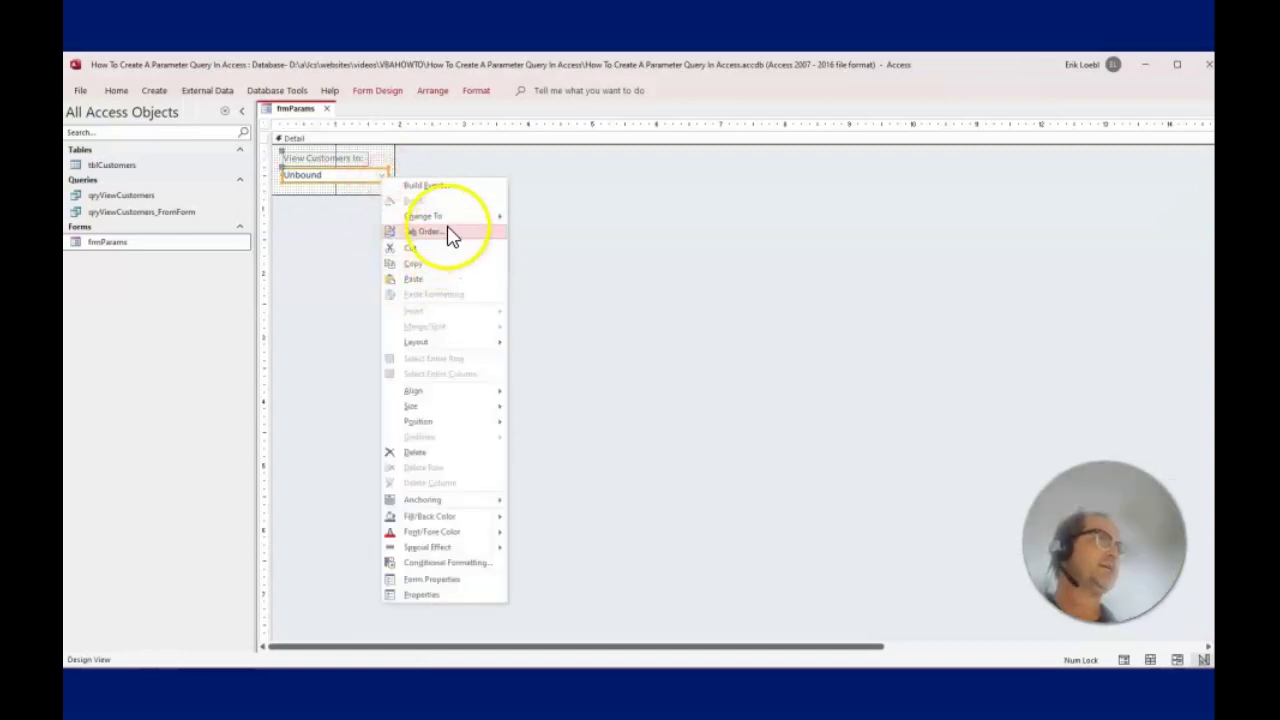
click(412, 596)
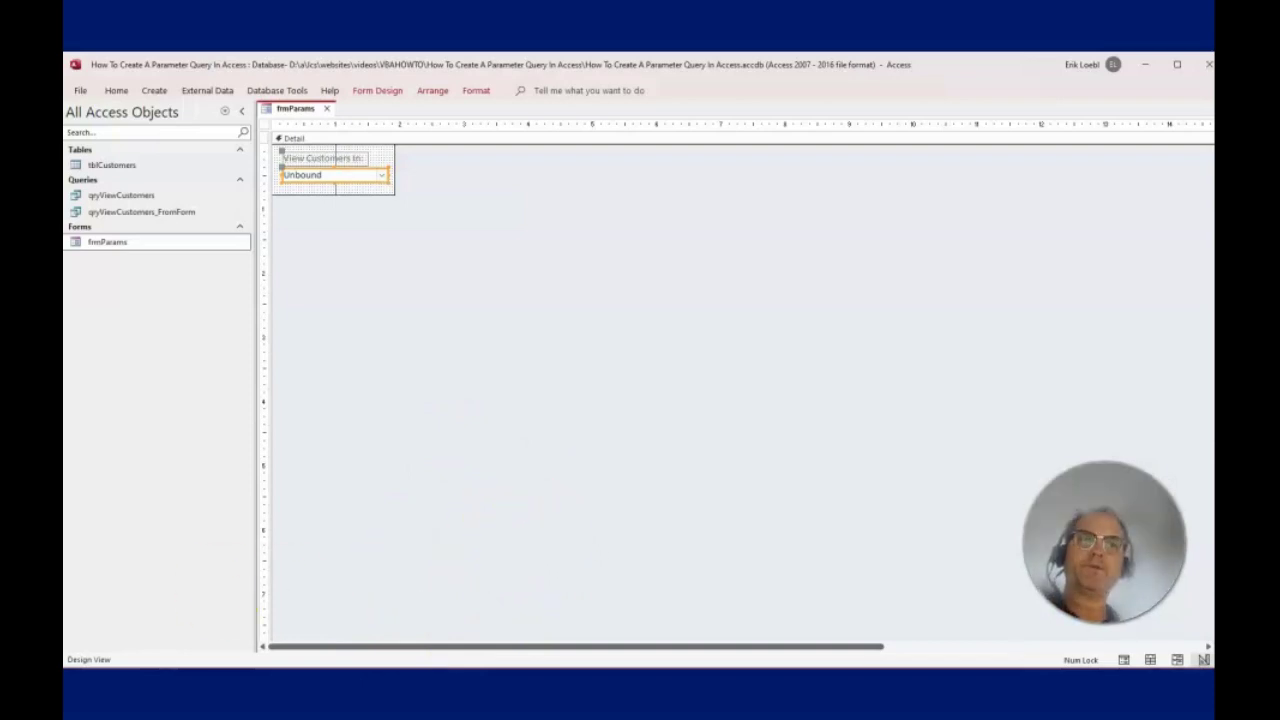
drag(97, 251, 520, 280)
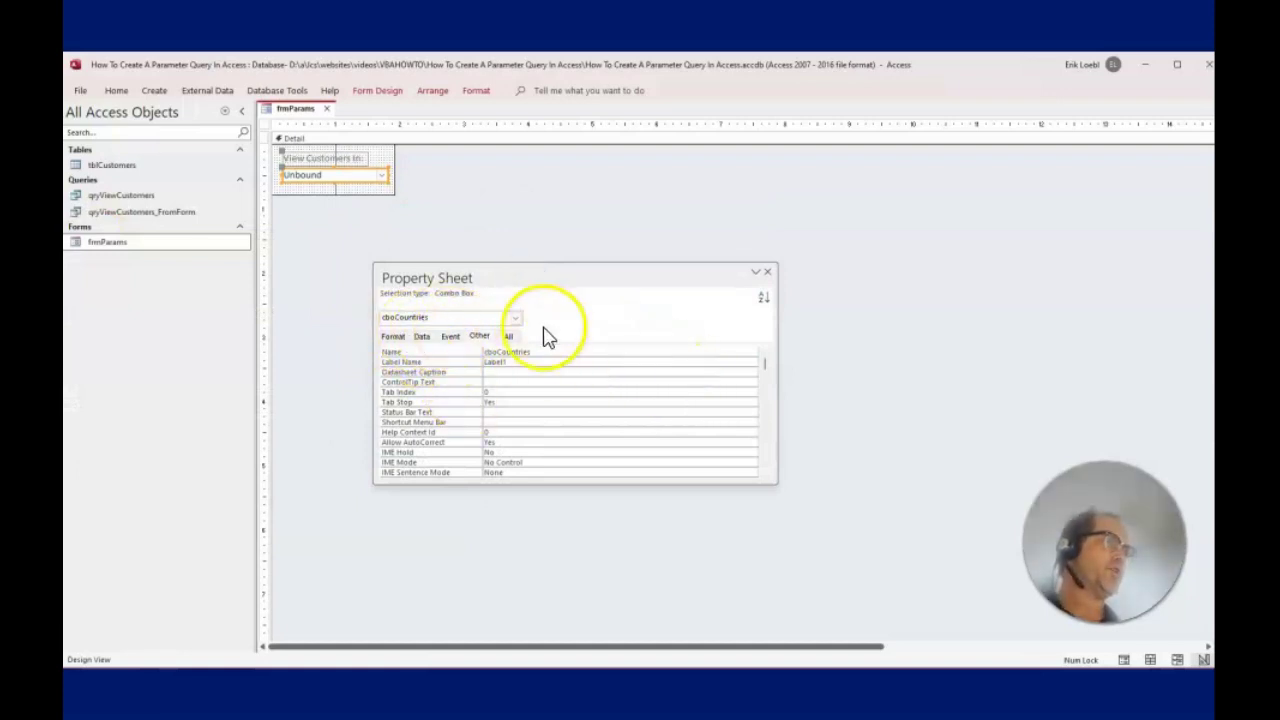
click(422, 337)
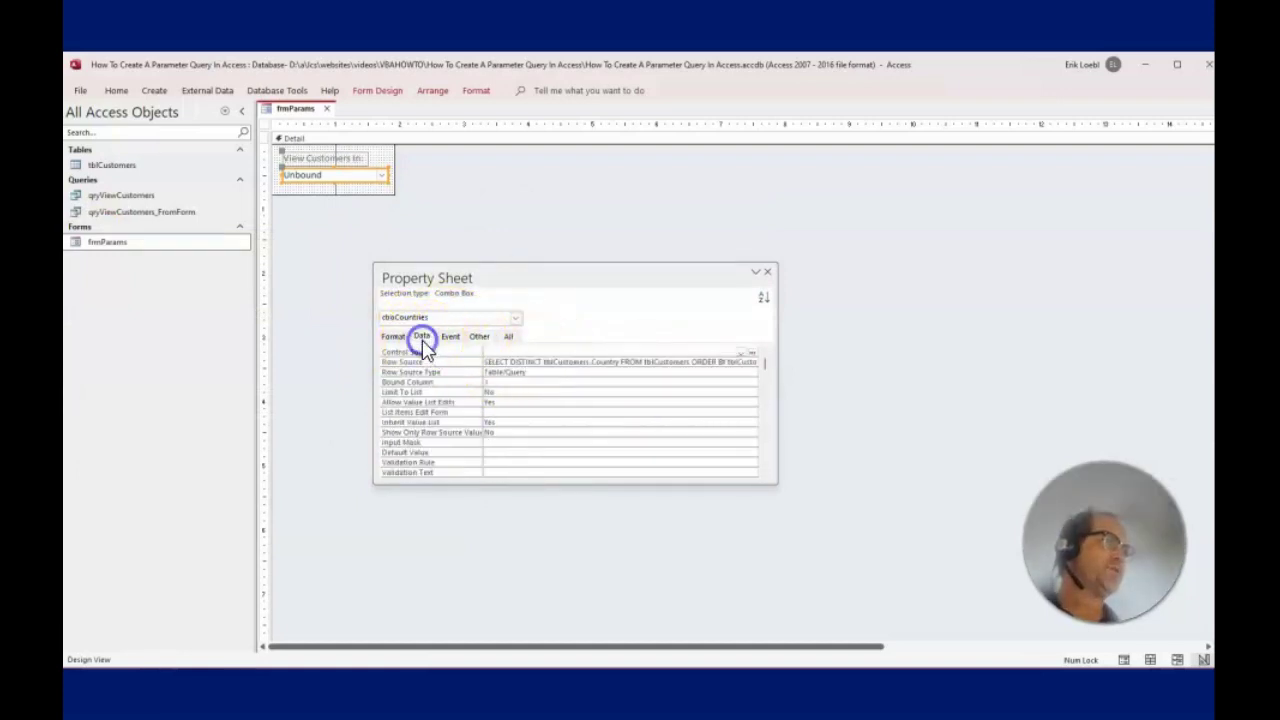
click(553, 371)
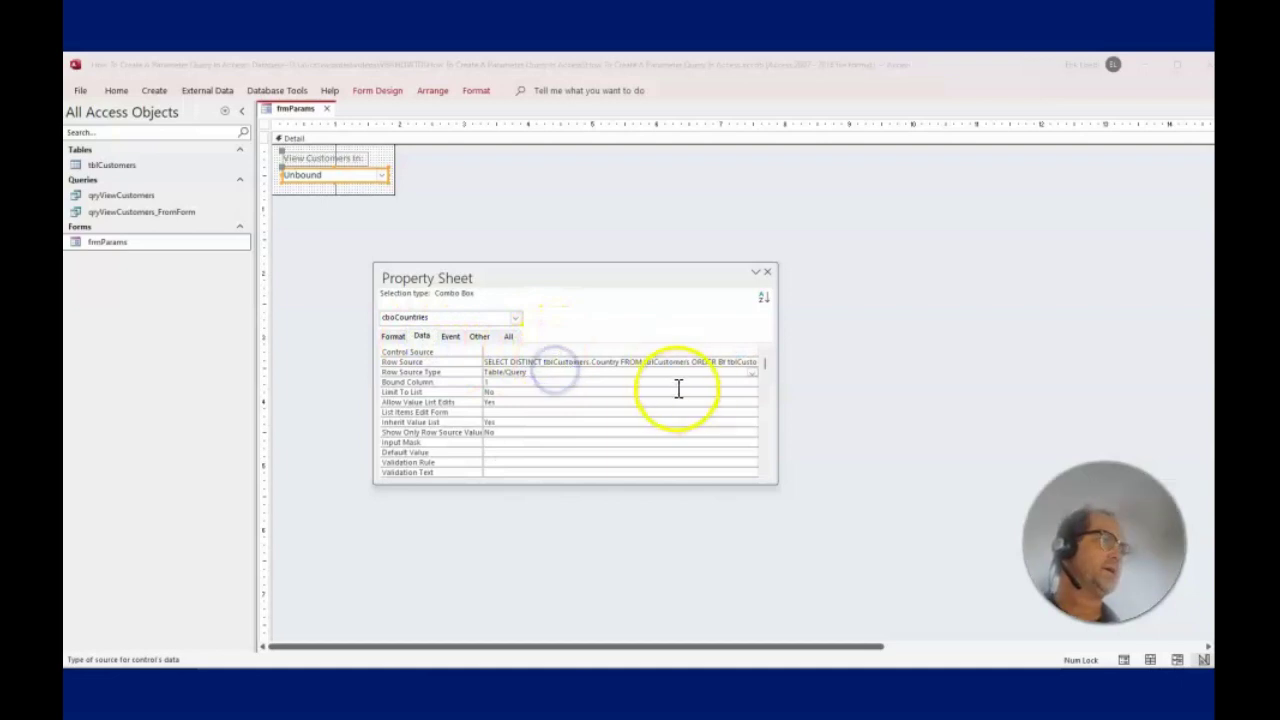
click(682, 362)
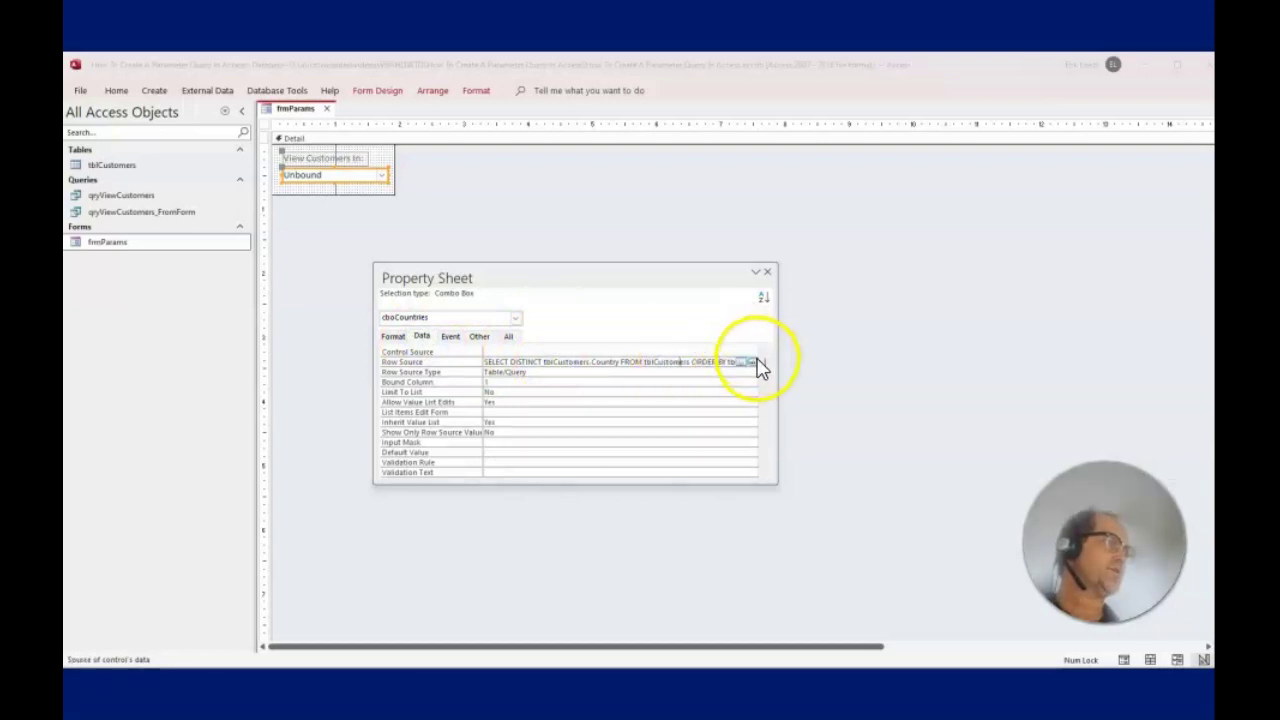
Step: Open the combo box's Row Source in the Query Builder, run it to view the countries, and return to the form design
click(752, 362)
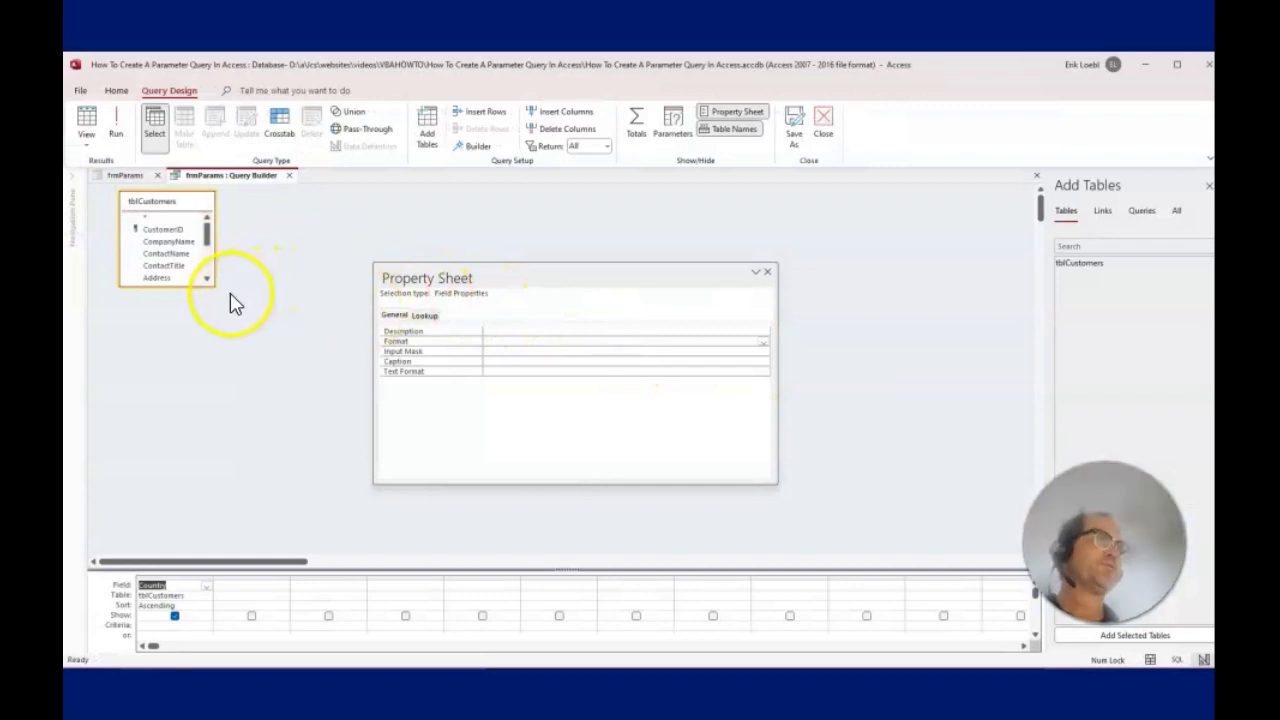
drag(207, 281, 306, 402)
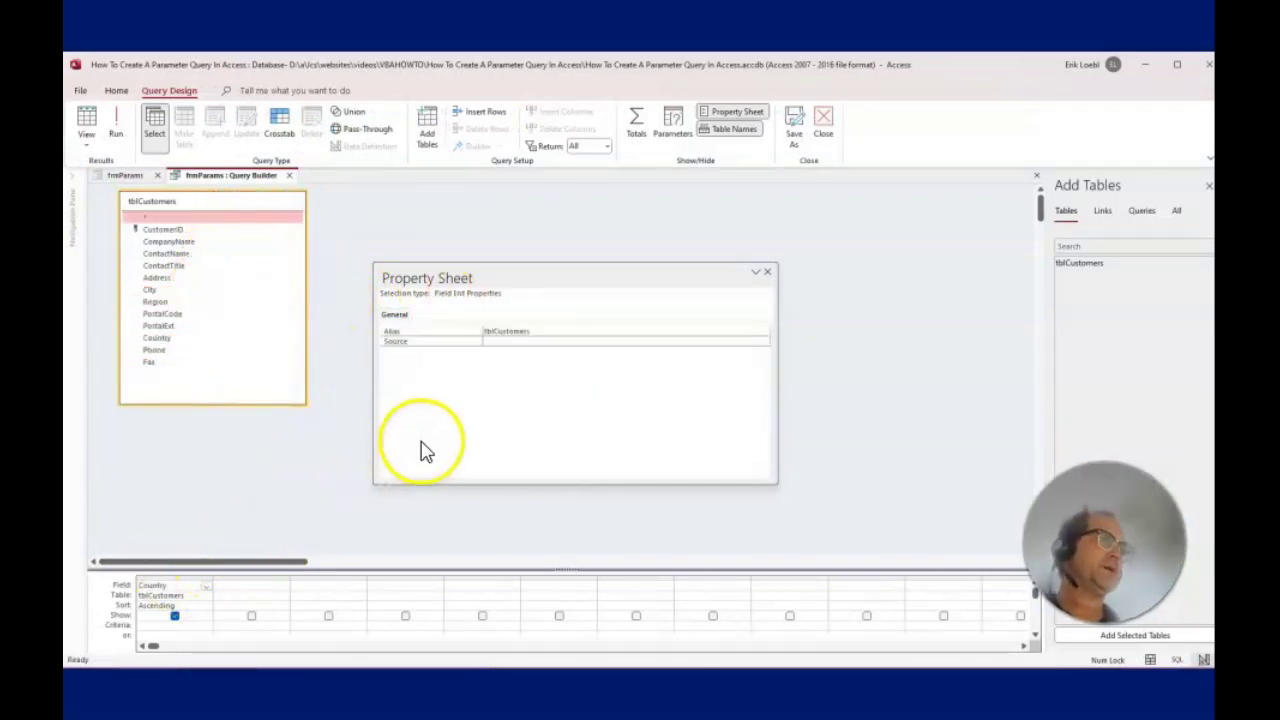
click(115, 118)
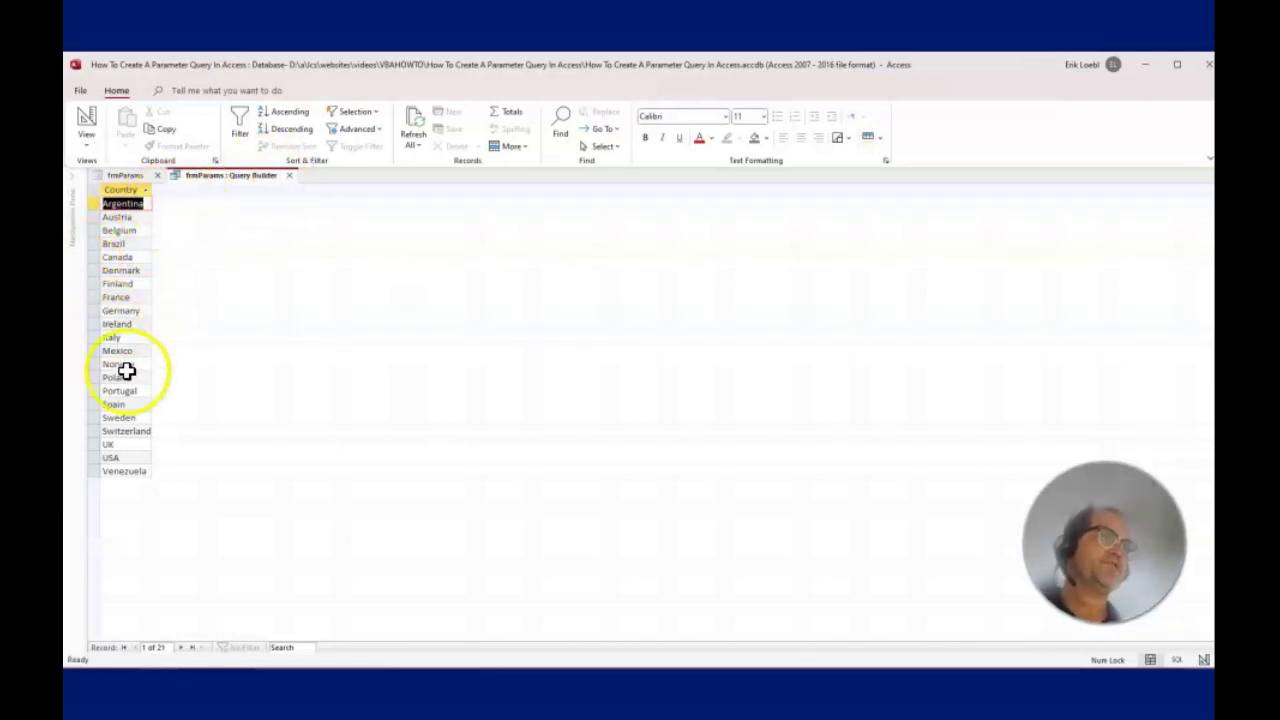
click(290, 177)
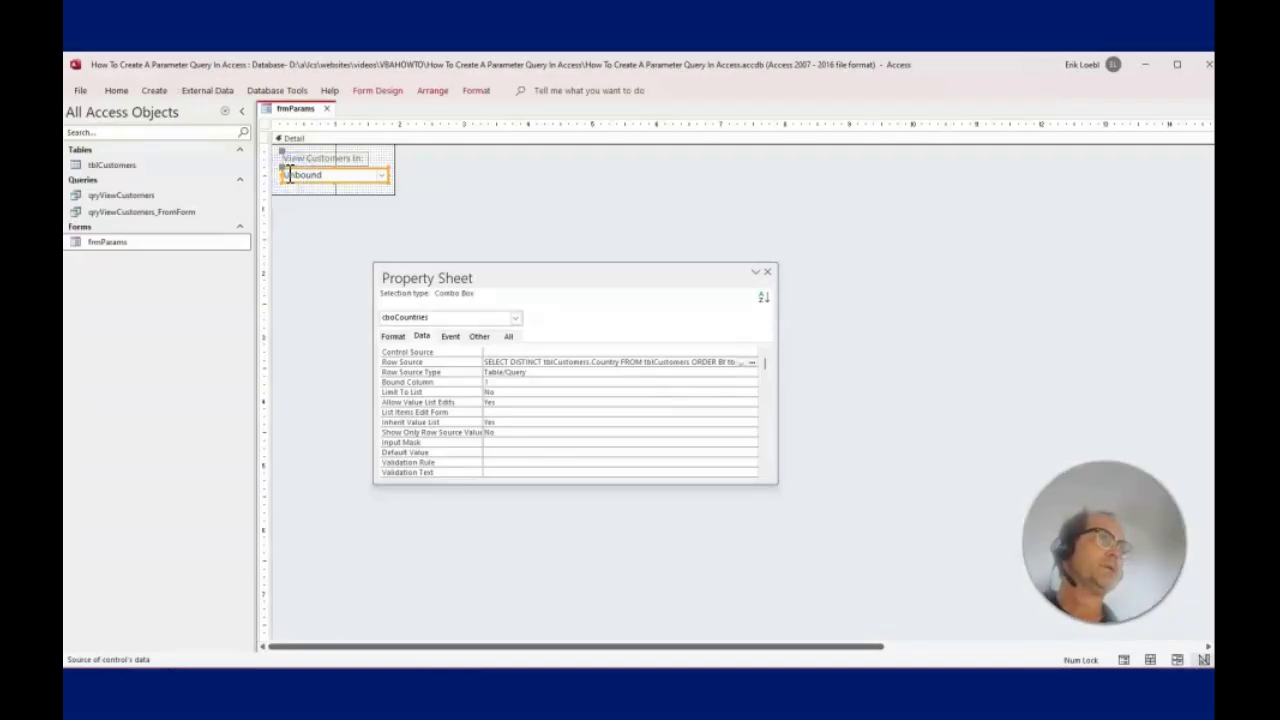
Step: Examine the DISTINCT keyword in the Row Source and the matching Unique Values property of its query in the Query Builder
double_click(525, 364)
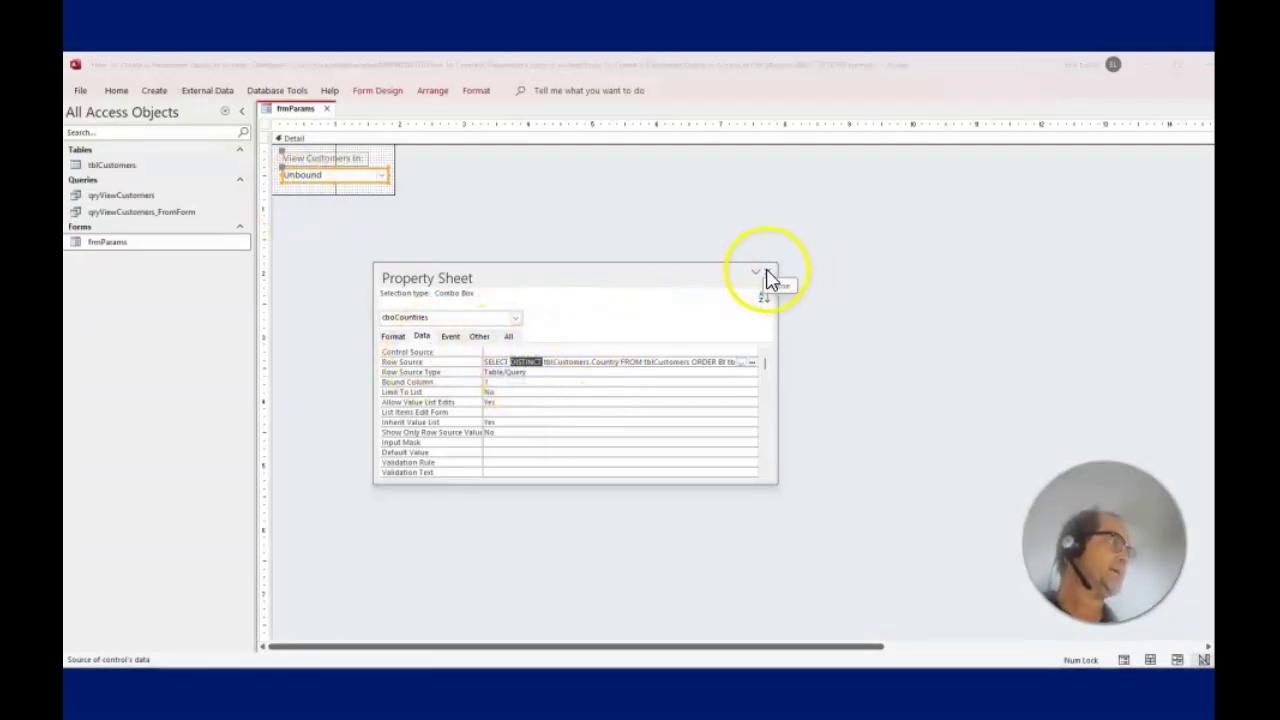
click(752, 361)
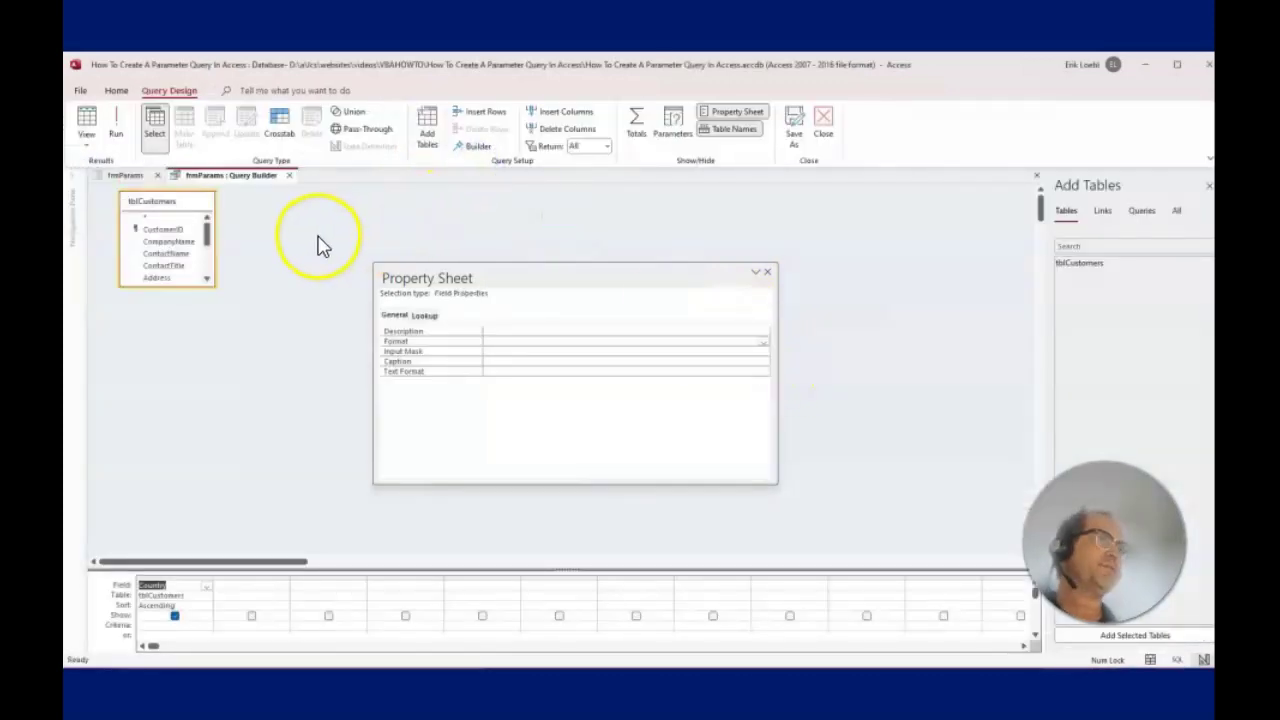
click(320, 245)
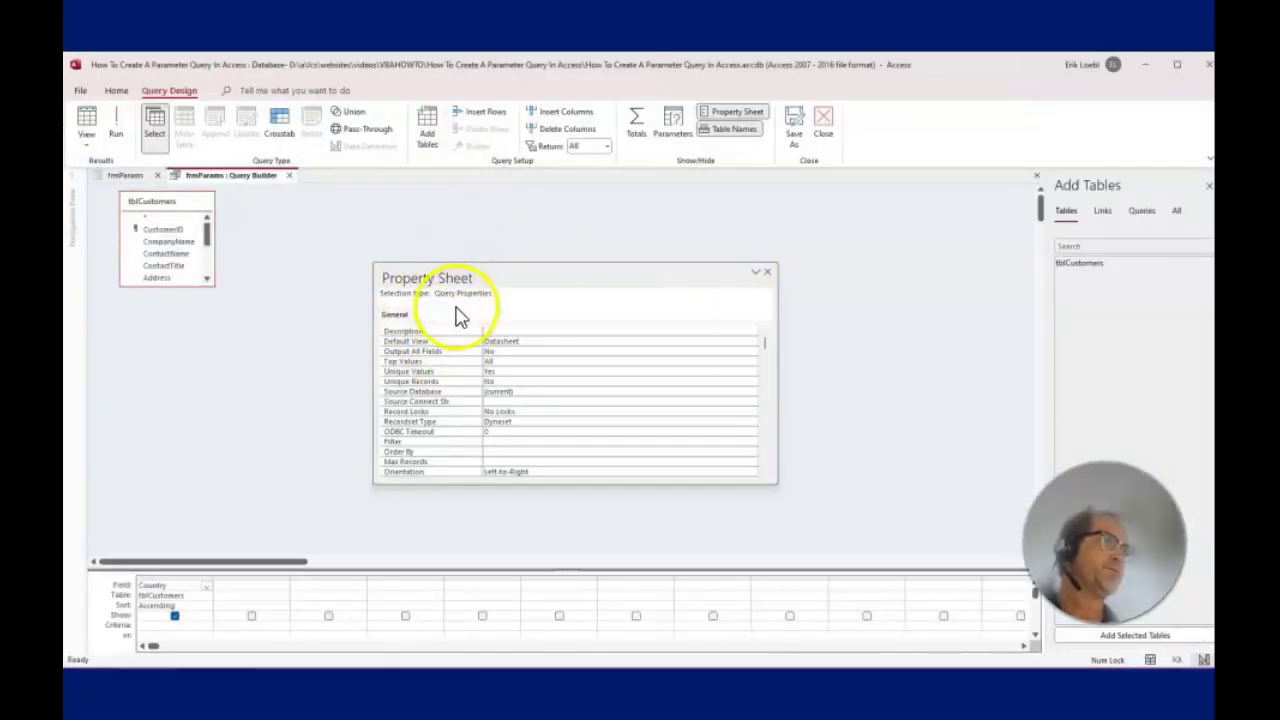
drag(540, 283, 442, 232)
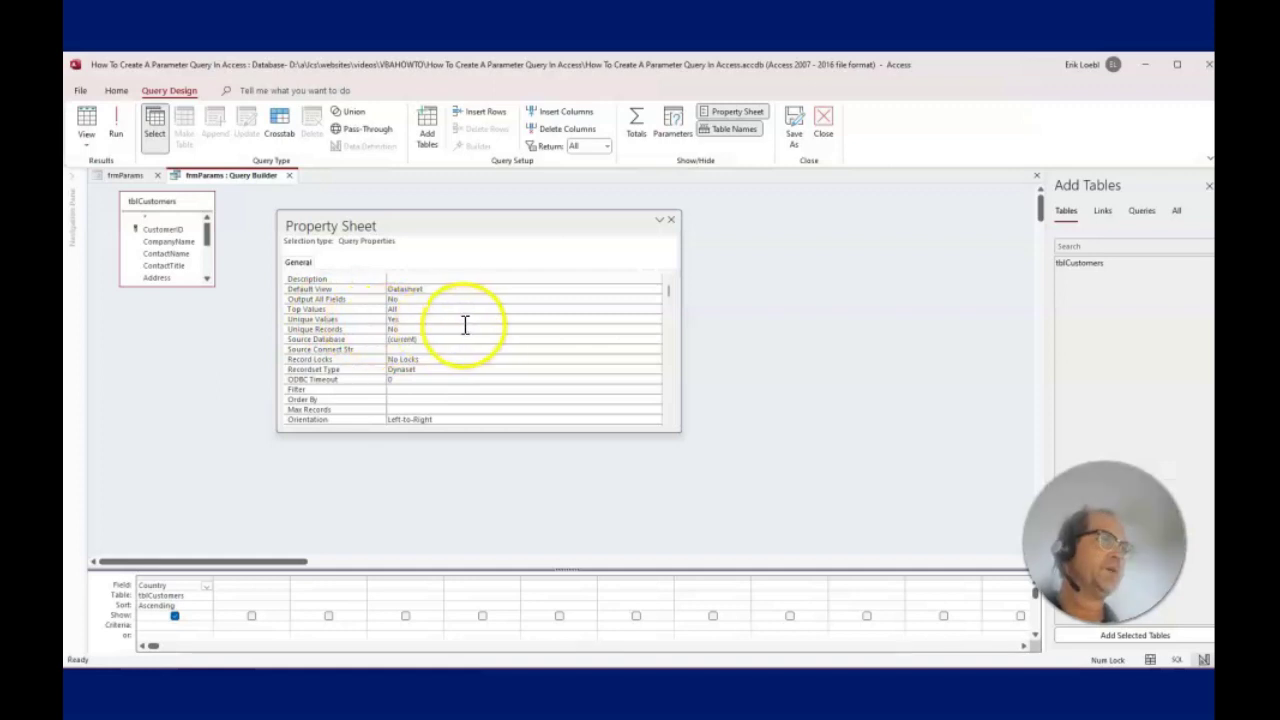
click(428, 318)
click(341, 320)
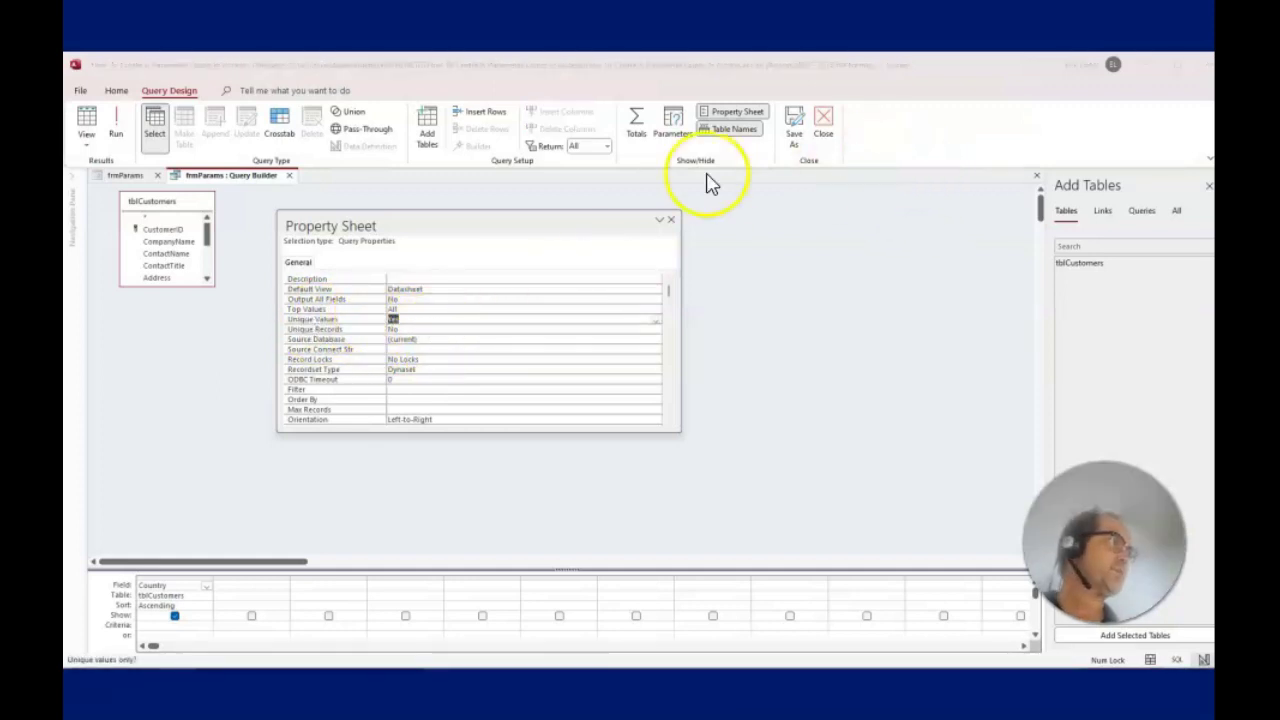
Step: Hide the Property Sheet and rerun the Row Source query to view its countries, returning to the frmParams design
click(668, 221)
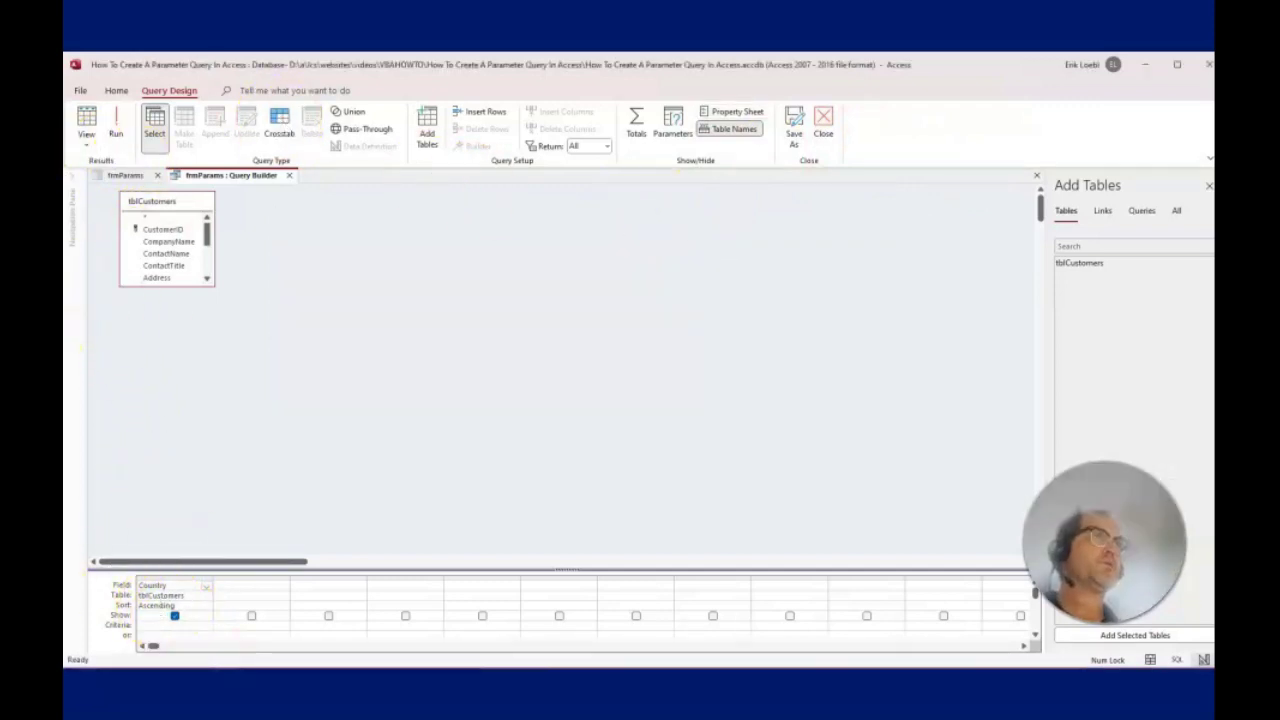
click(117, 127)
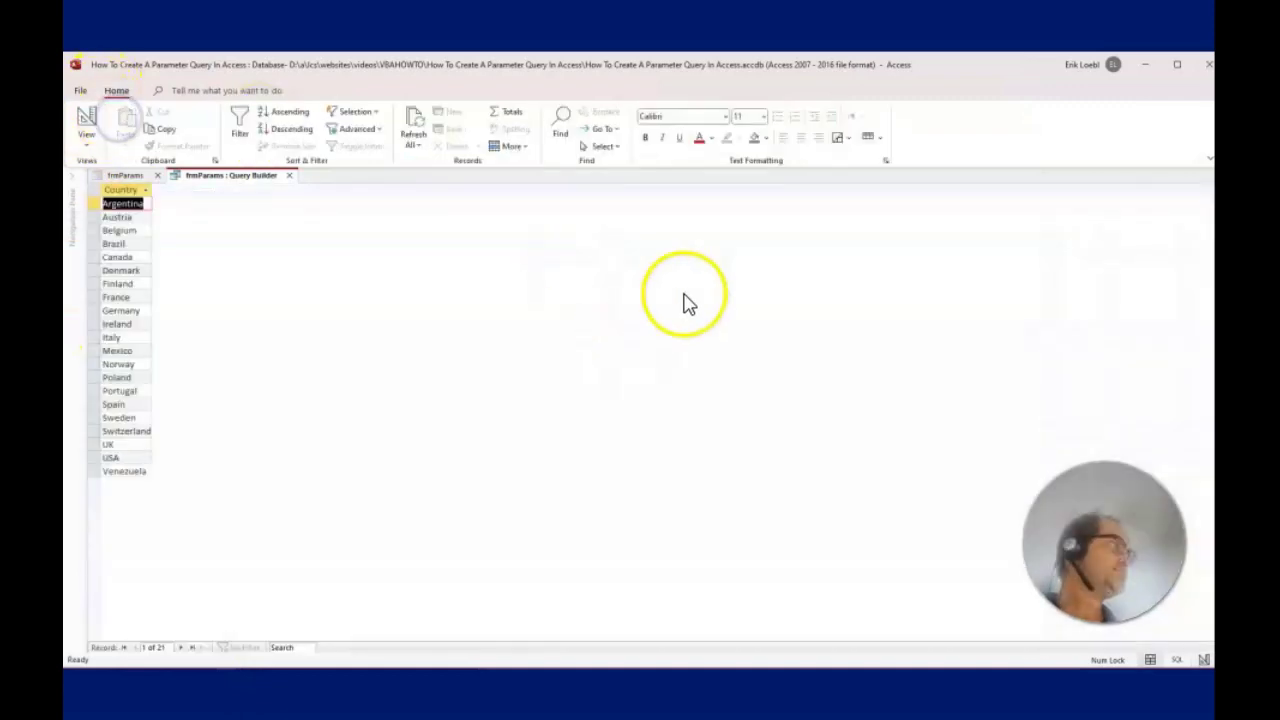
click(289, 175)
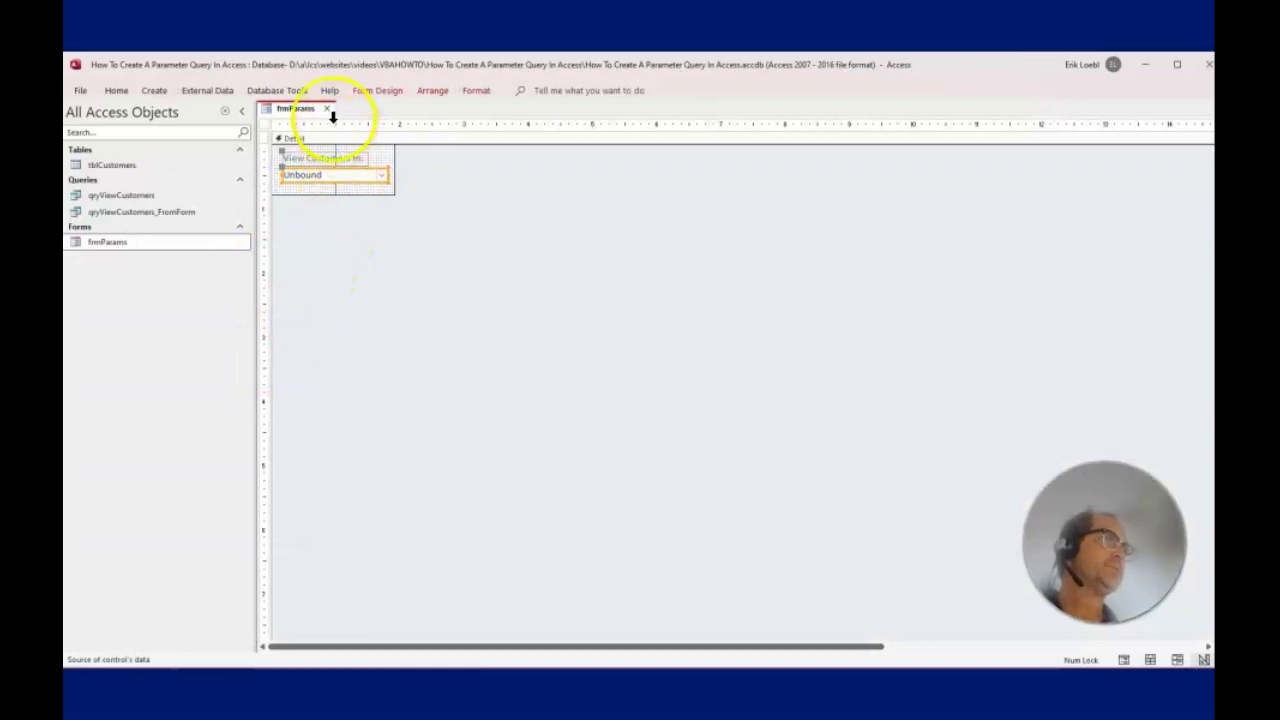
Step: Close frmParams with its design changes saved and reopen it in Form View
click(326, 109)
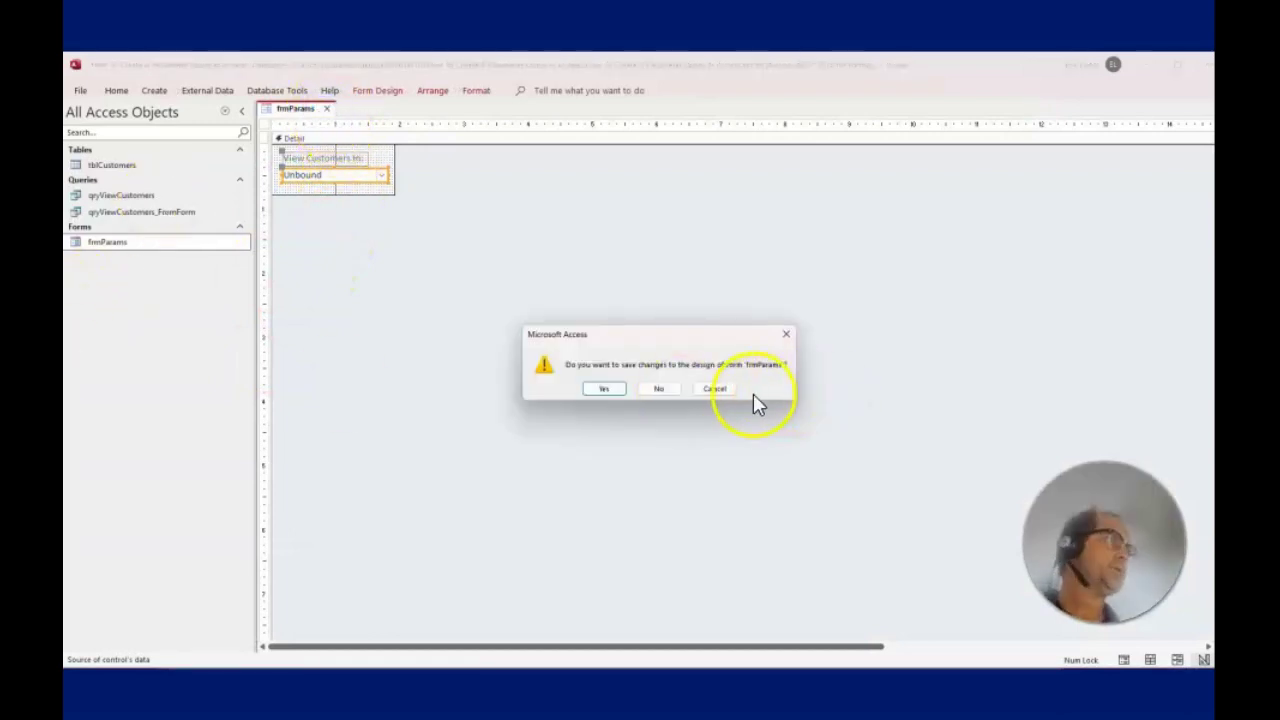
click(592, 389)
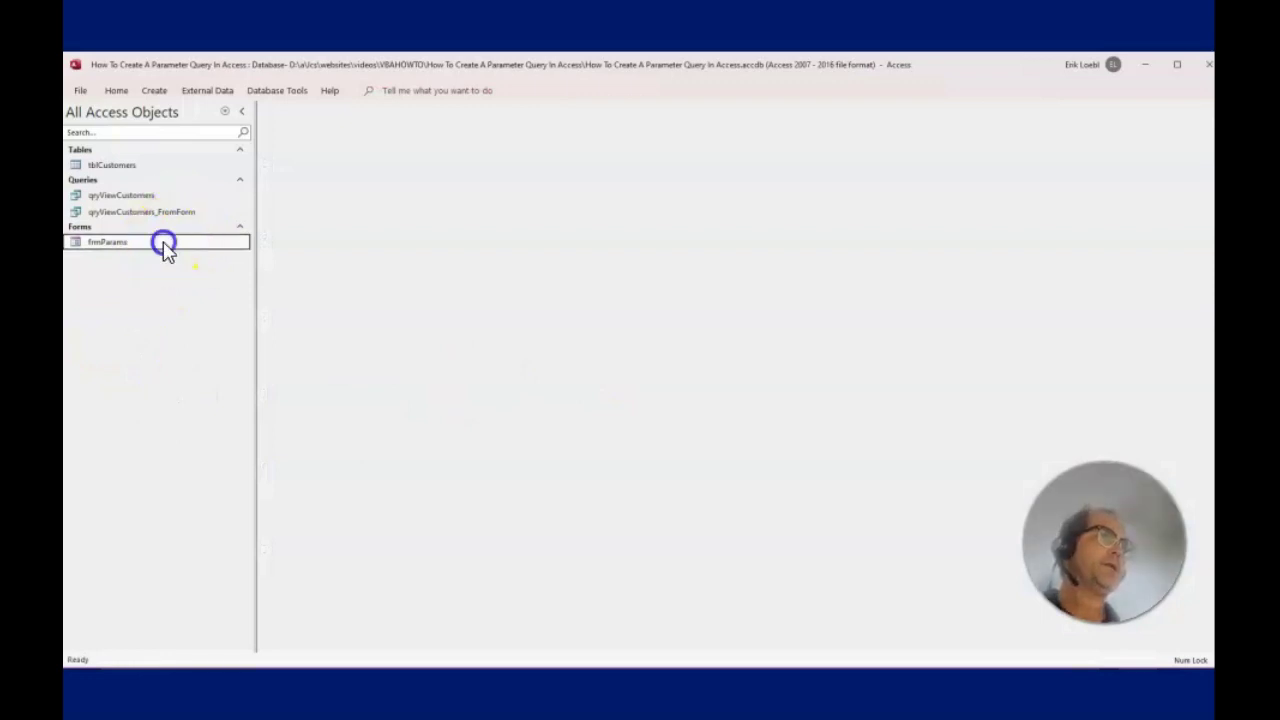
double_click(165, 245)
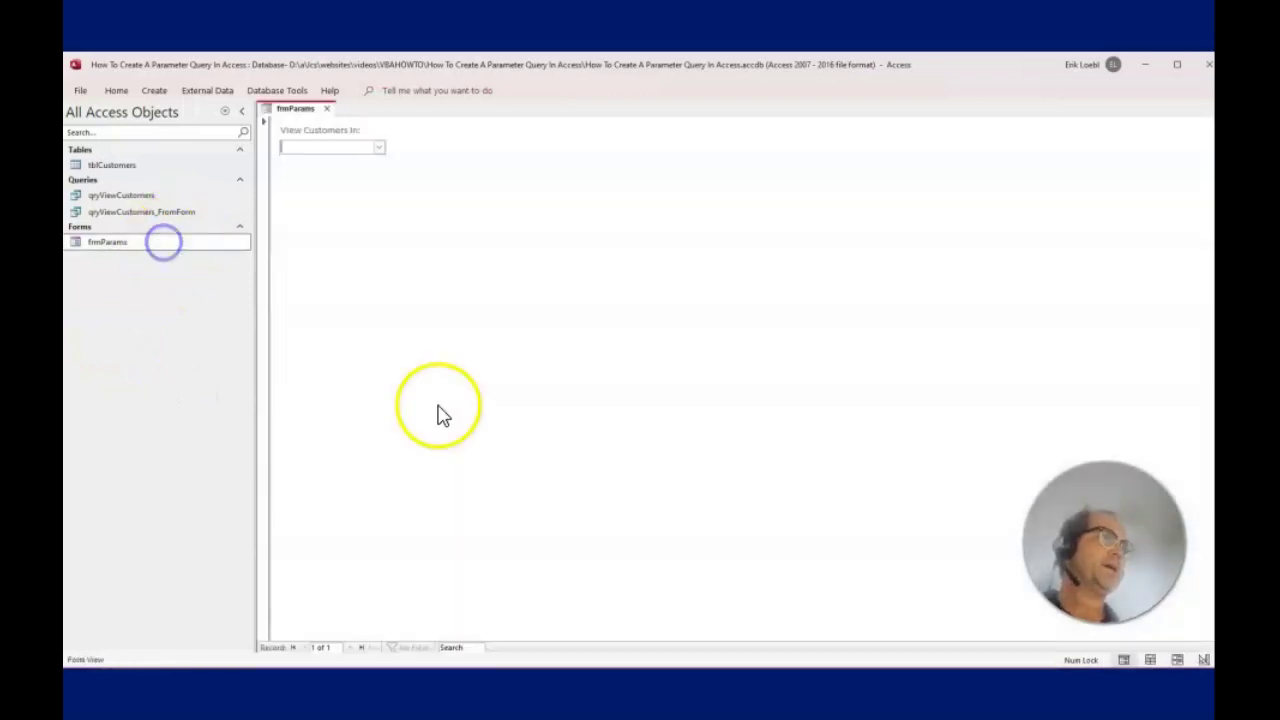
Step: Choose Norway in the frmParams country combo box and run qryViewCustomers_FromForm to view that country's customers
click(379, 148)
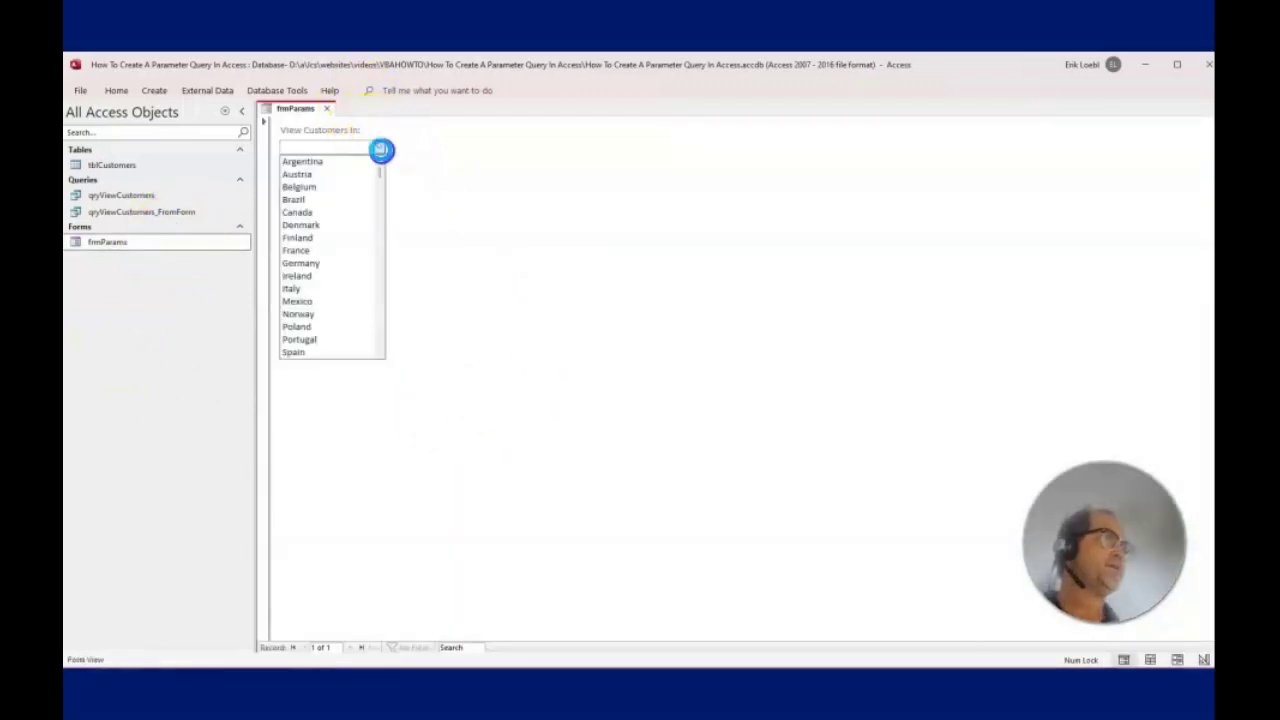
click(333, 315)
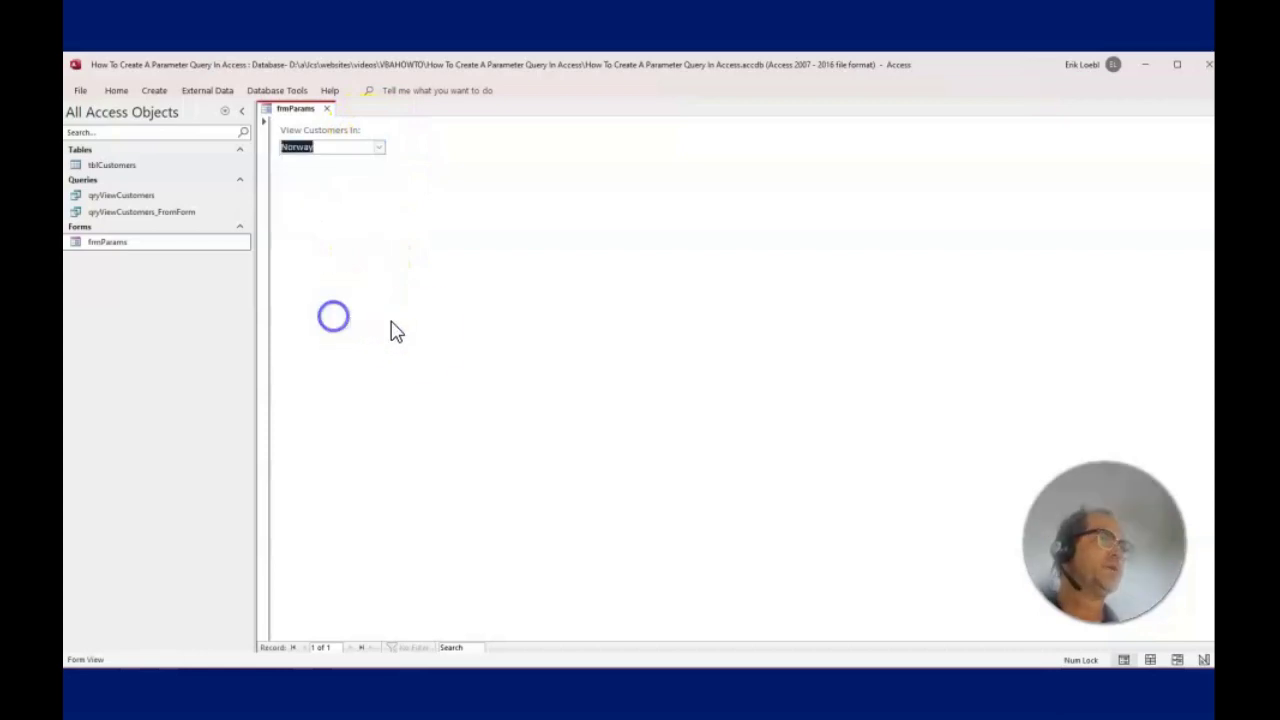
click(140, 214)
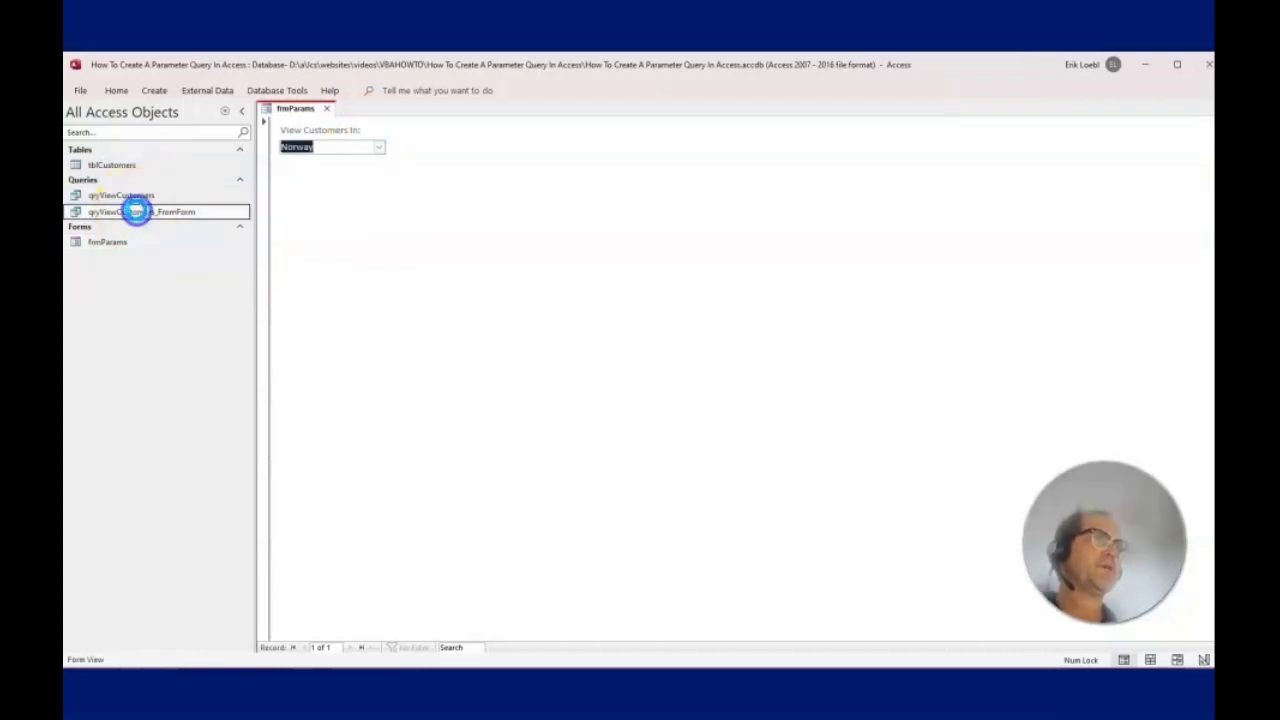
double_click(136, 211)
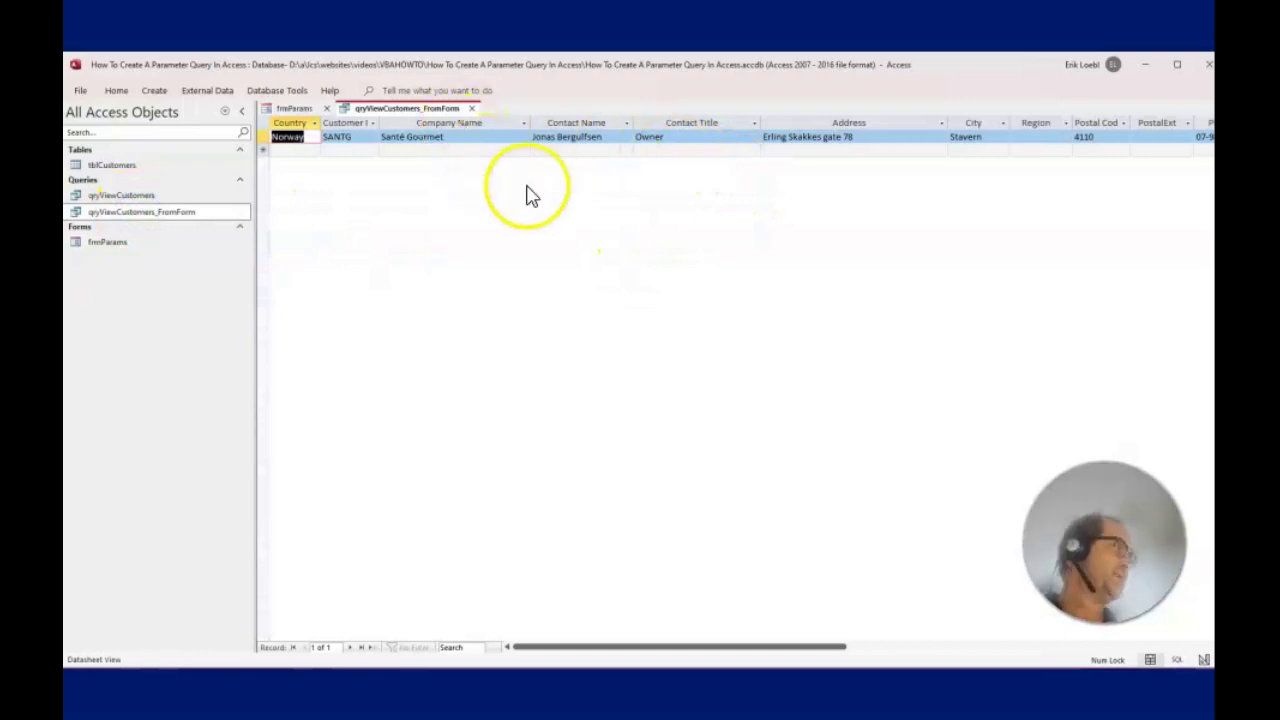
click(285, 122)
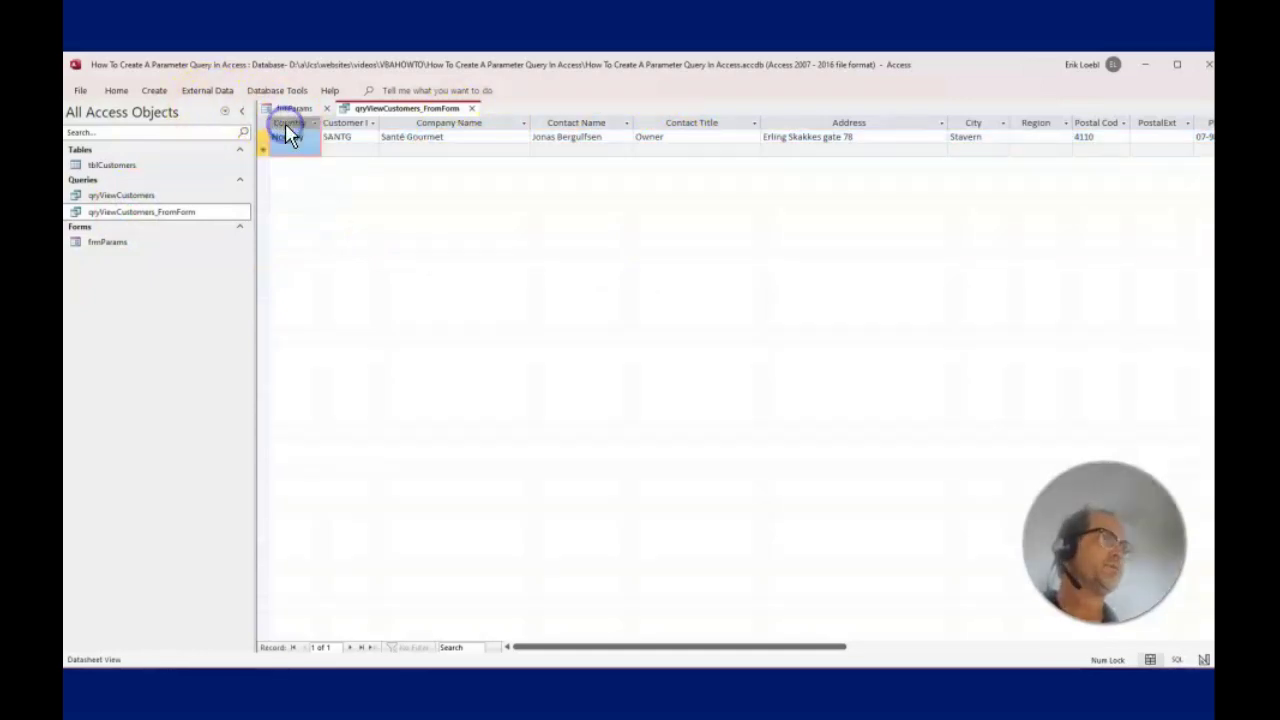
Step: Change the frmParams country to Finland and requery the open qryViewCustomers_FromForm datasheet
click(292, 106)
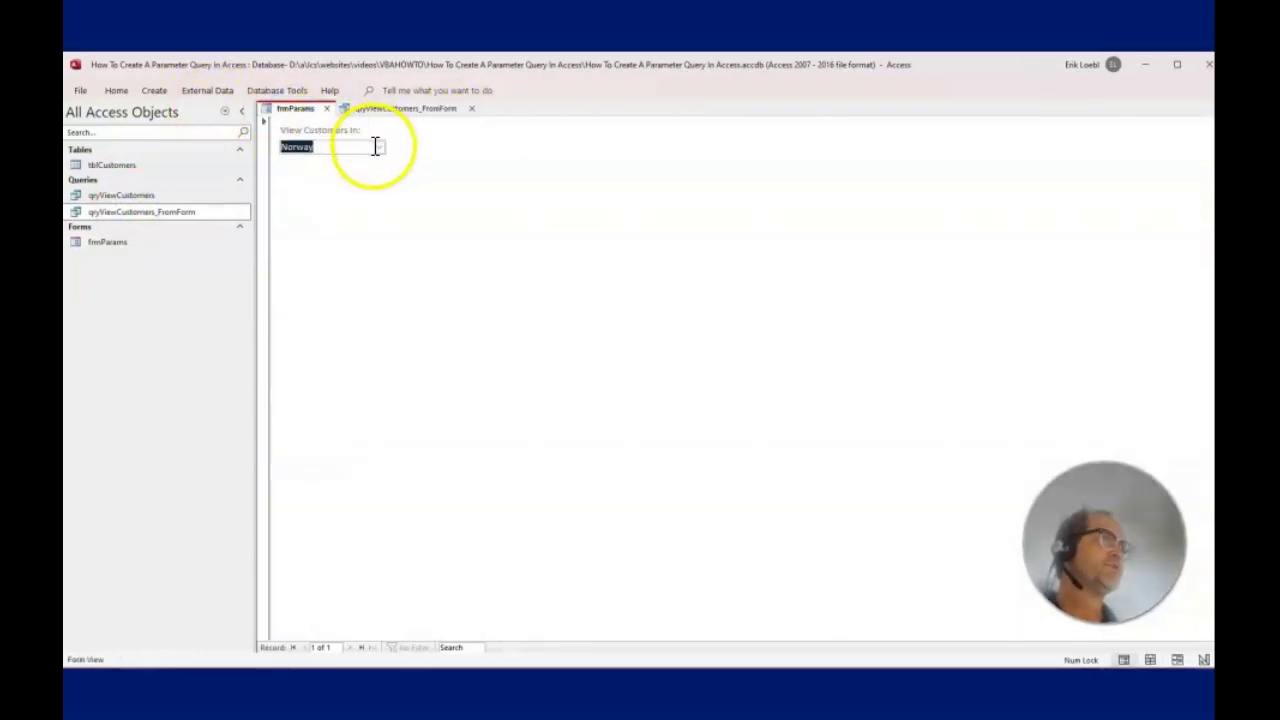
click(378, 147)
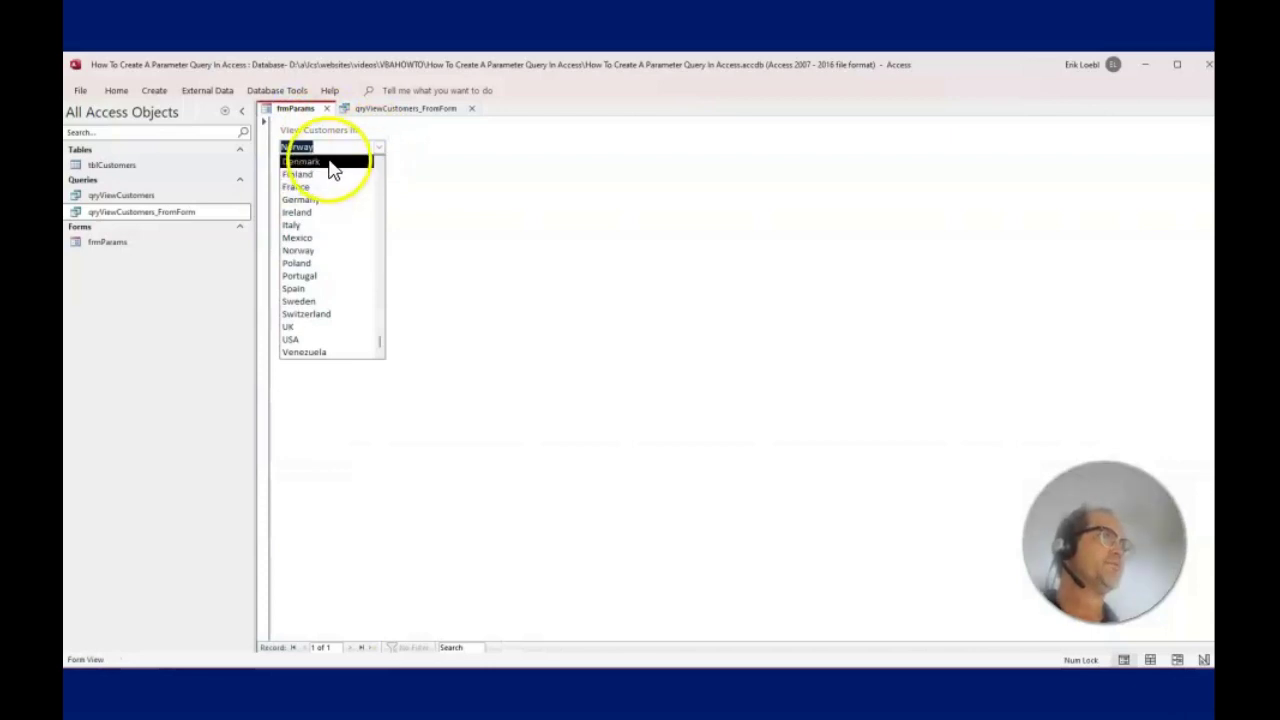
click(333, 174)
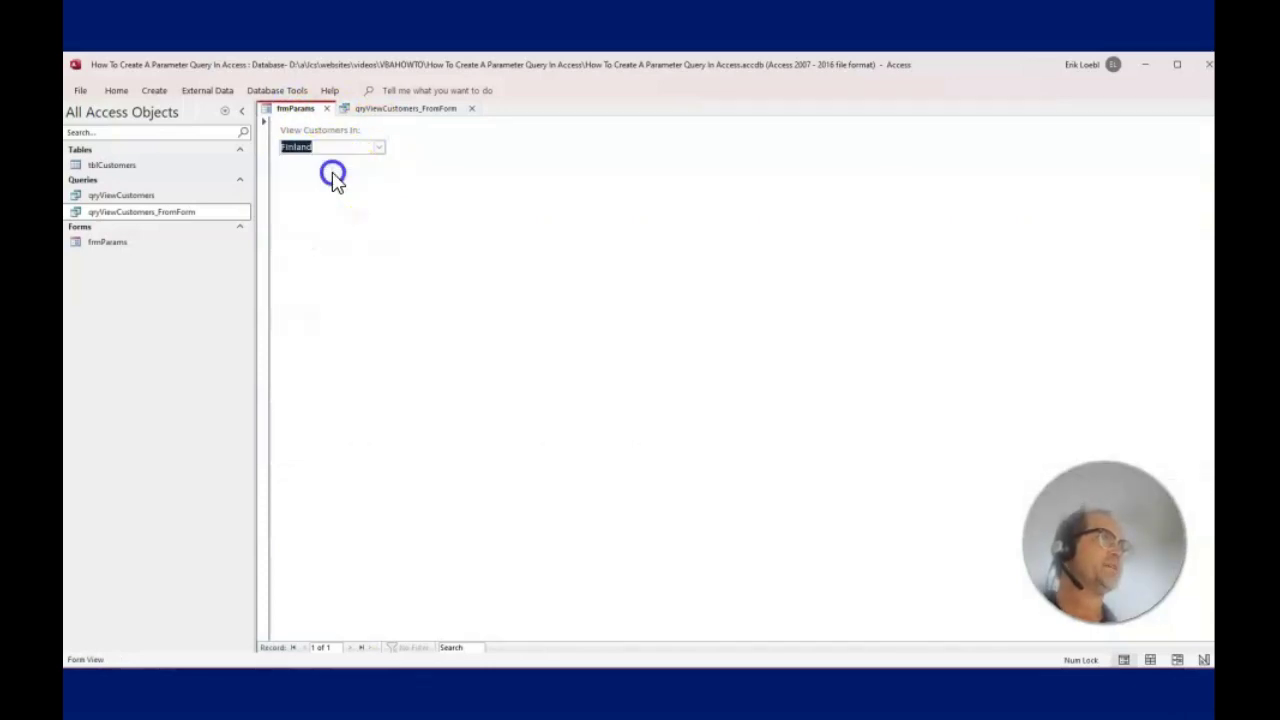
click(409, 110)
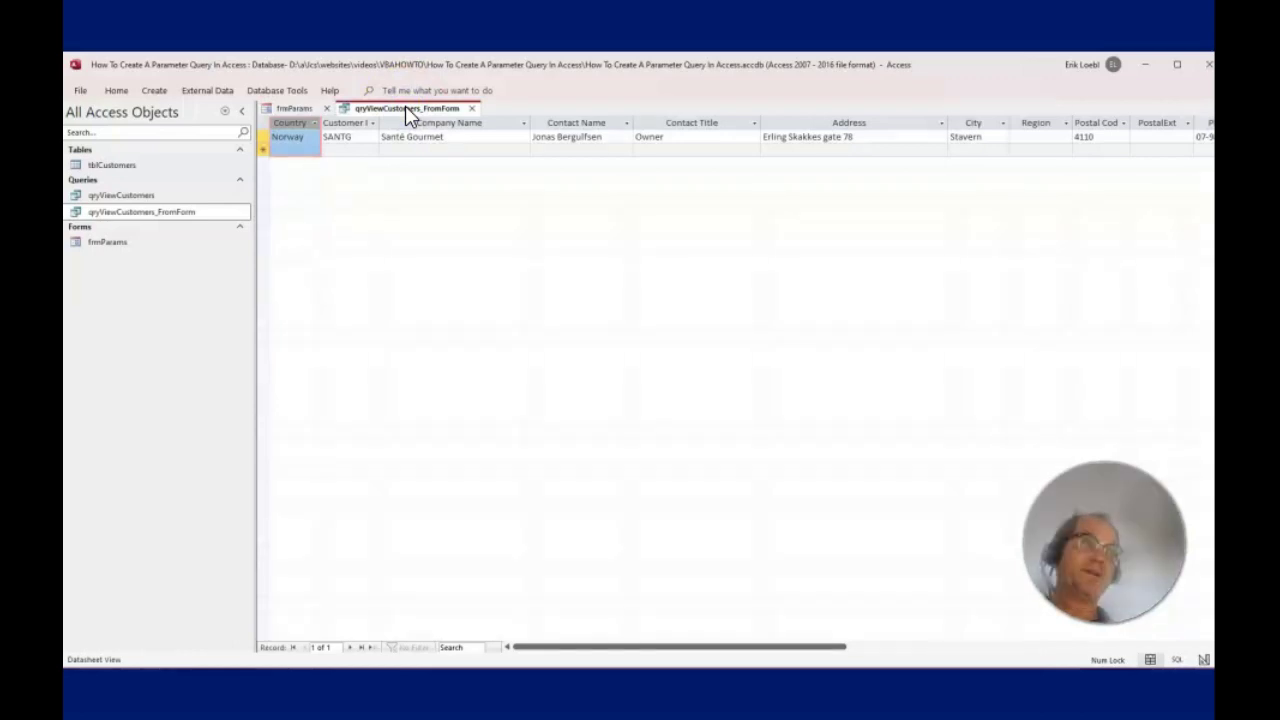
key(shift+F9)
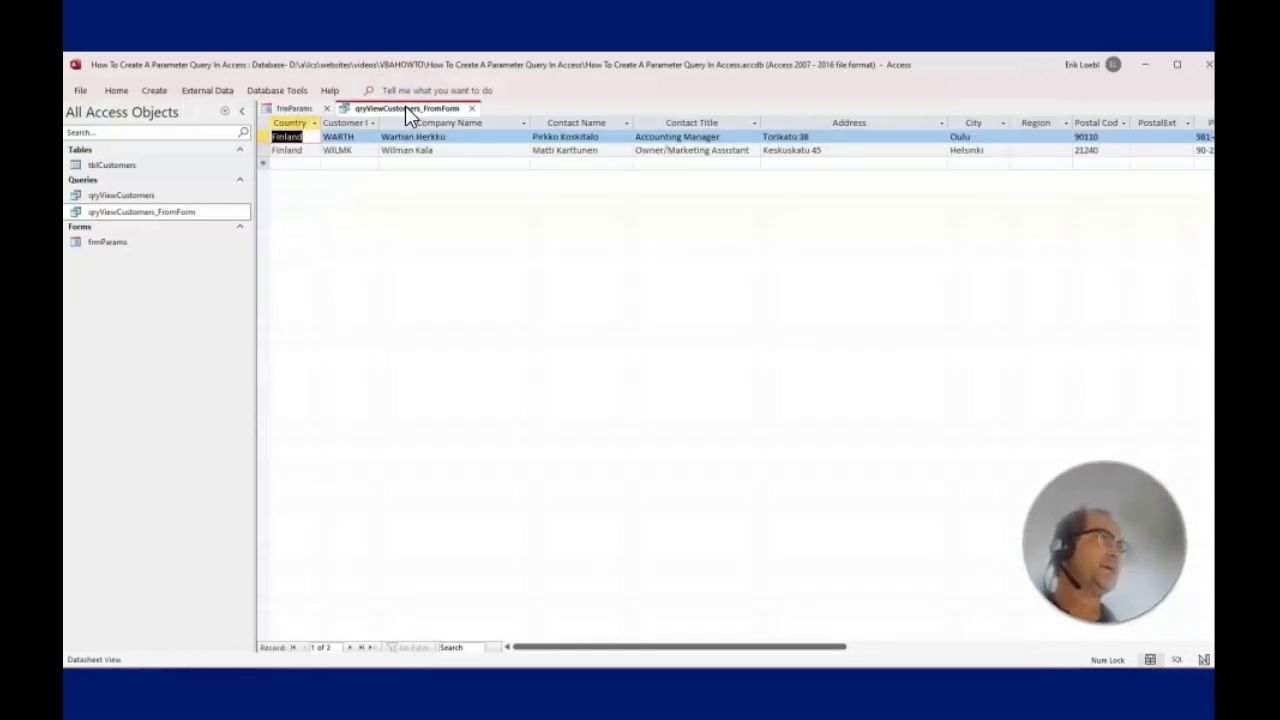
Step: Change the frmParams country to Sweden and requery the open qryViewCustomers_FromForm datasheet
click(294, 110)
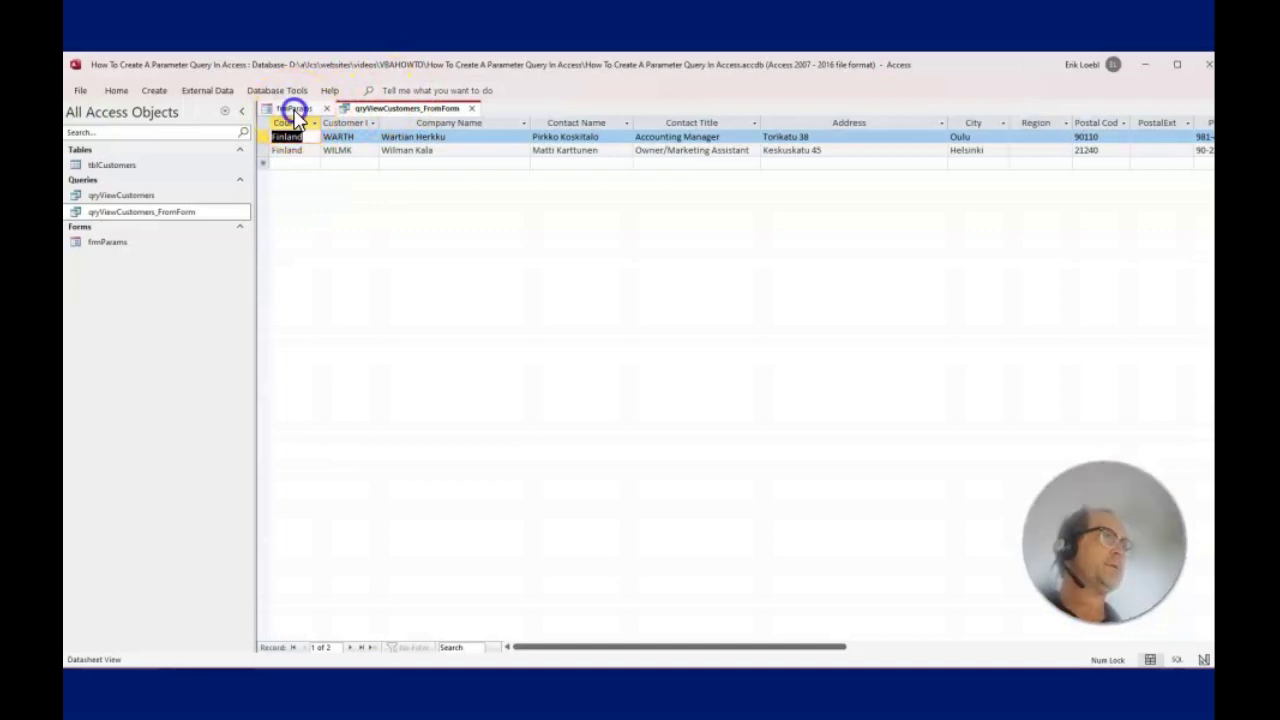
click(385, 146)
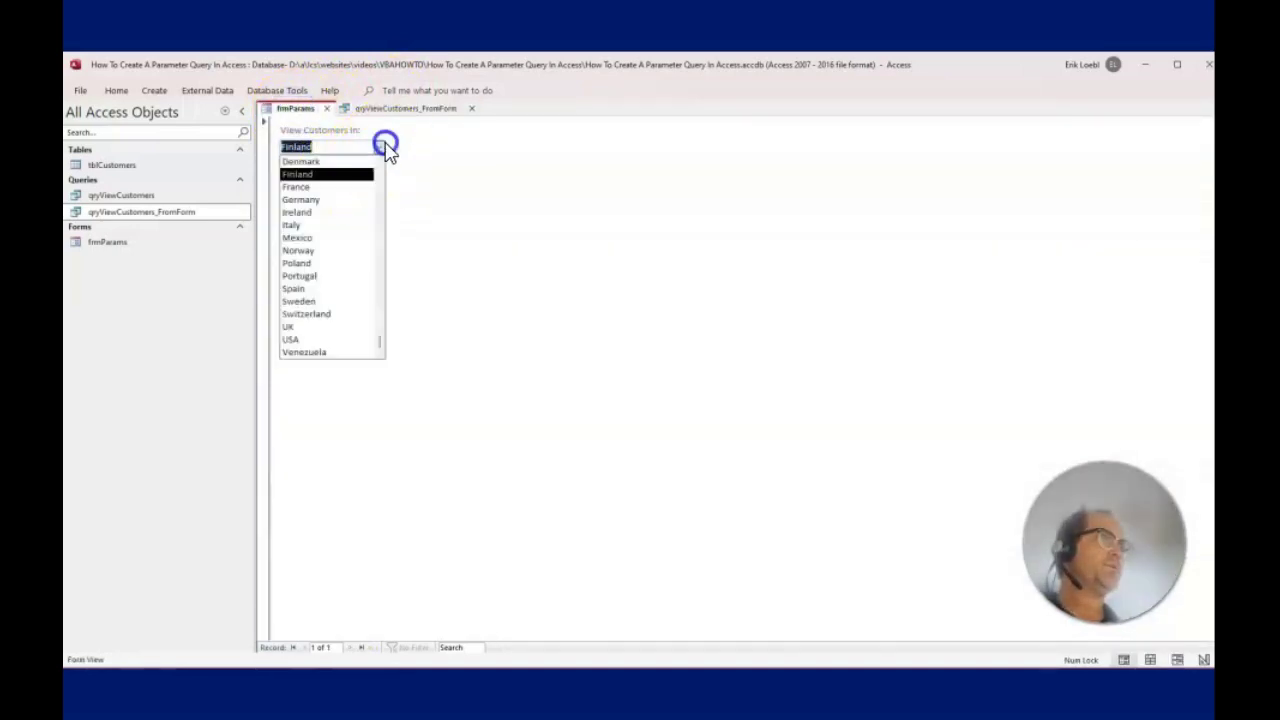
click(319, 303)
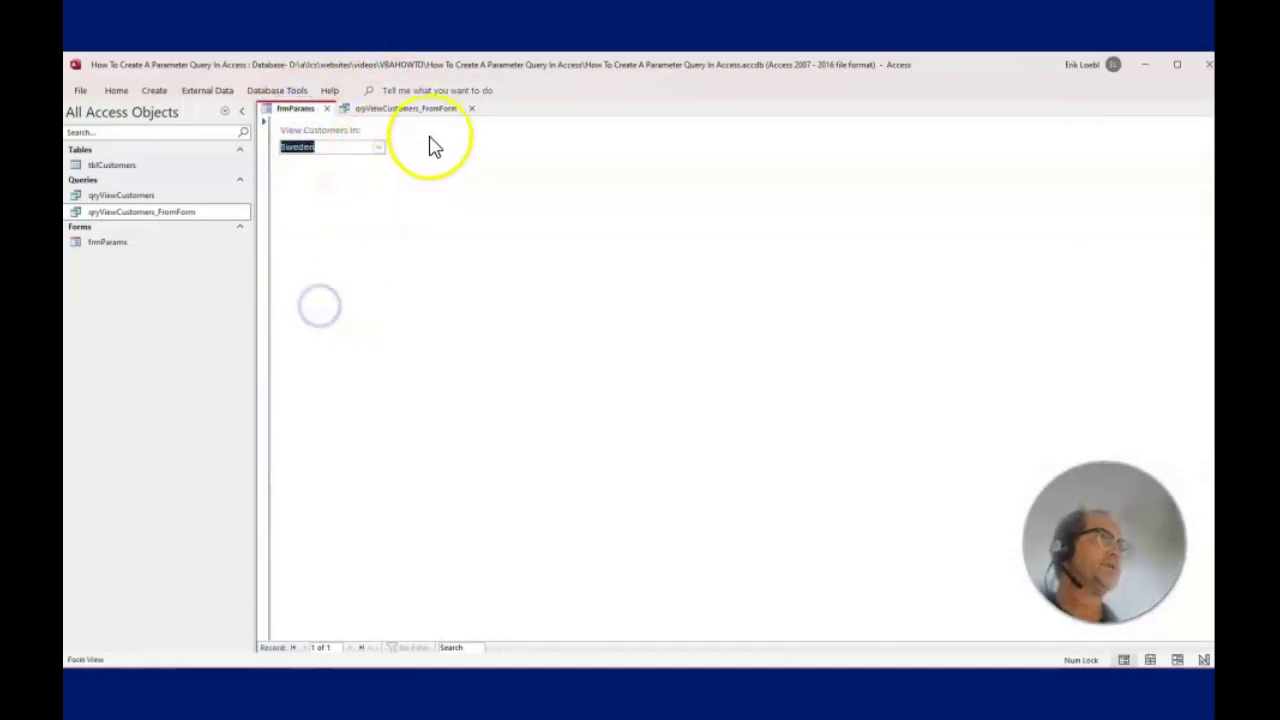
click(418, 108)
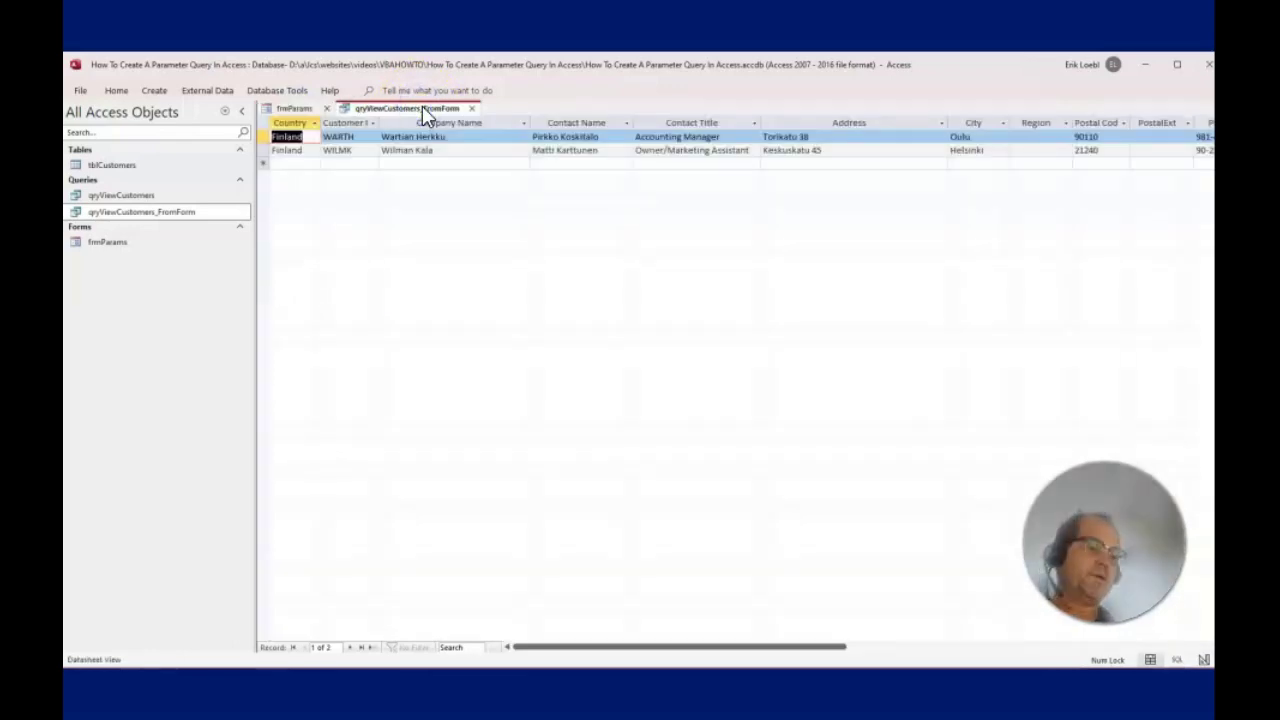
key(shift+F9)
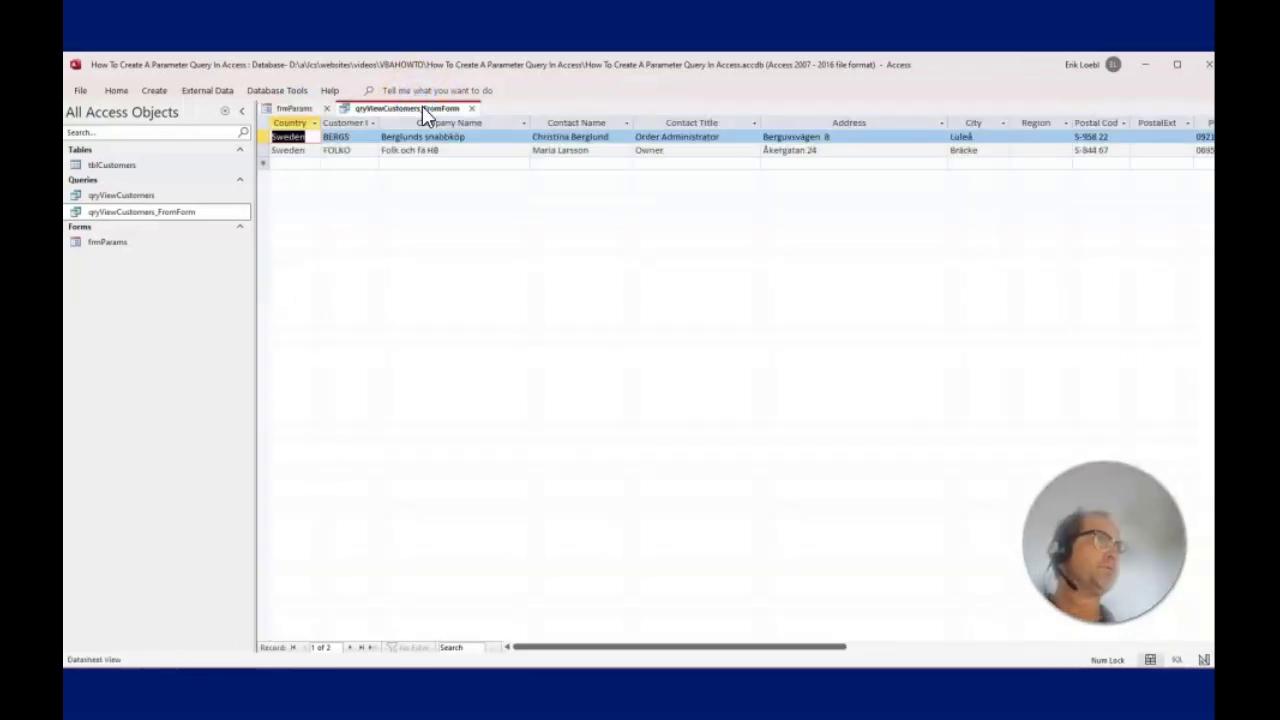
Step: Change the frmParams country to Venezuela and requery the open qryViewCustomers_FromForm datasheet
click(278, 108)
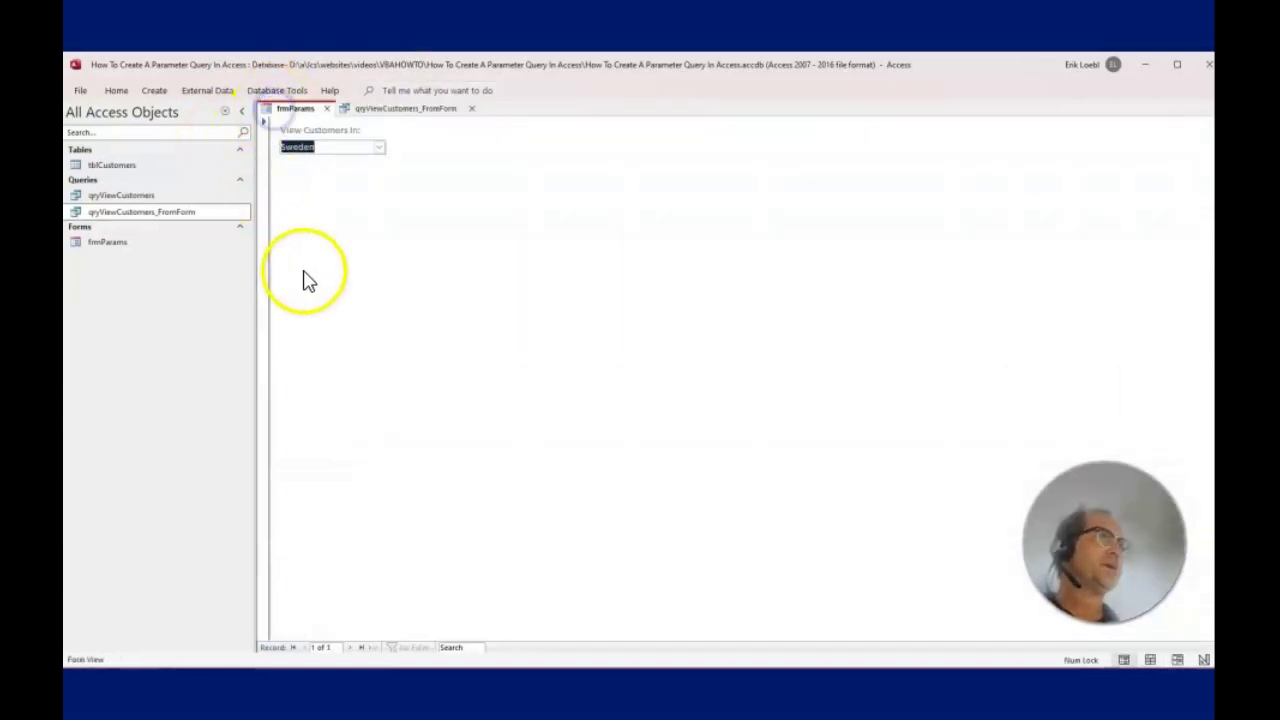
click(378, 150)
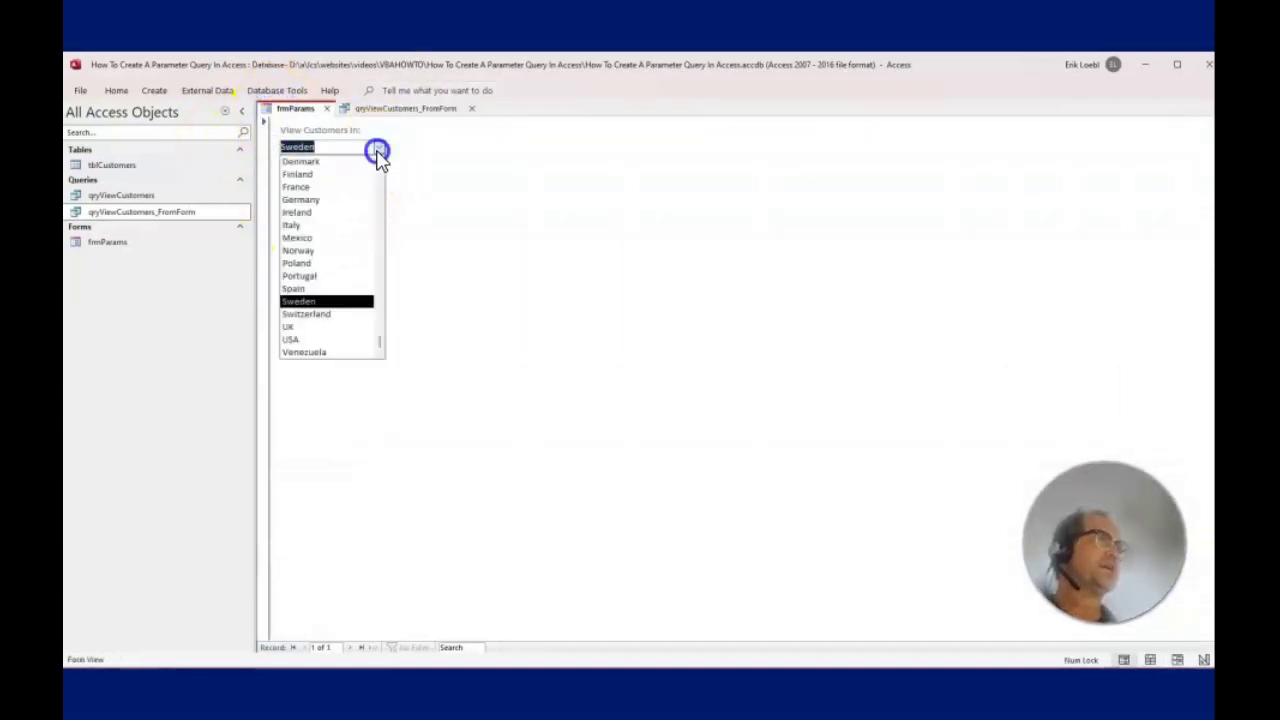
click(318, 354)
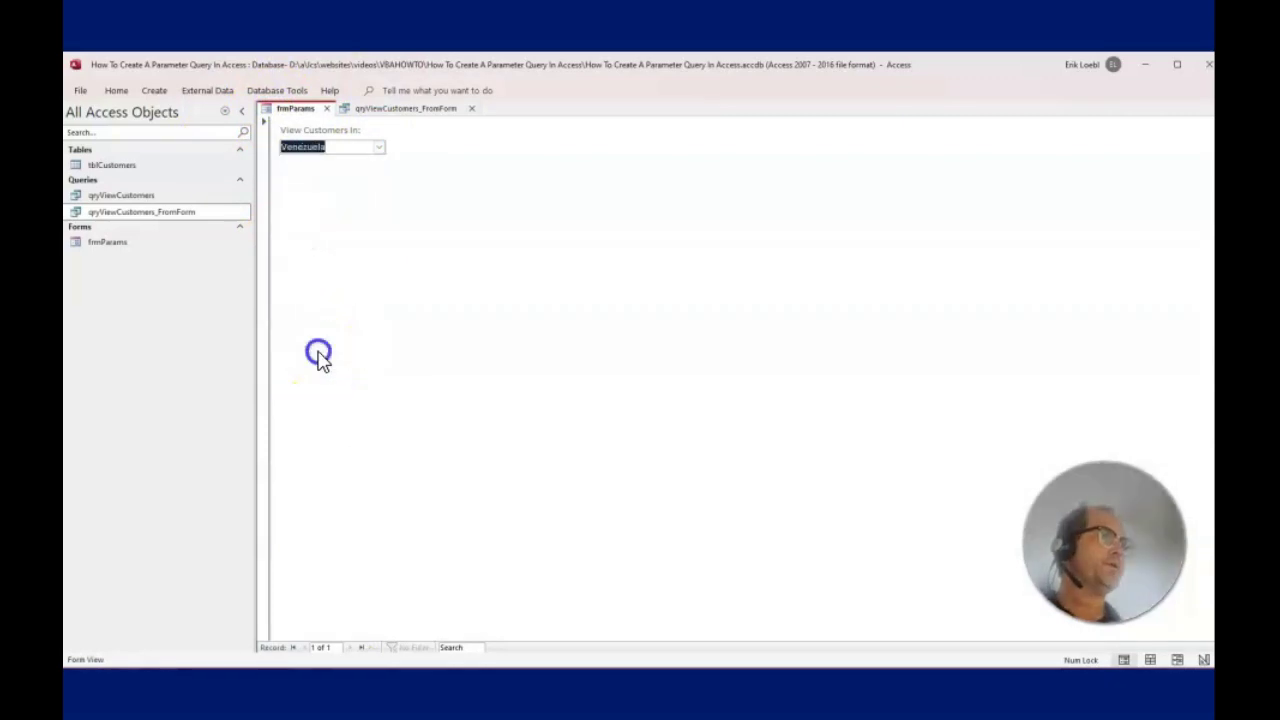
click(421, 110)
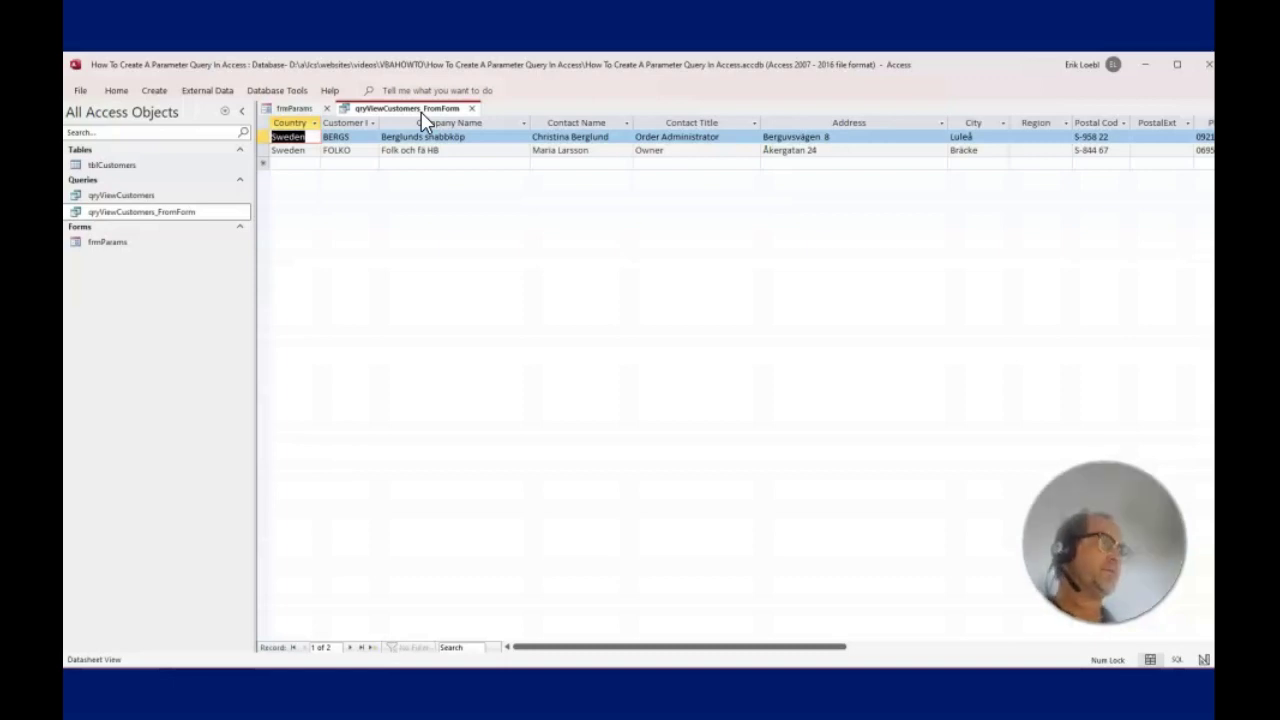
click(462, 150)
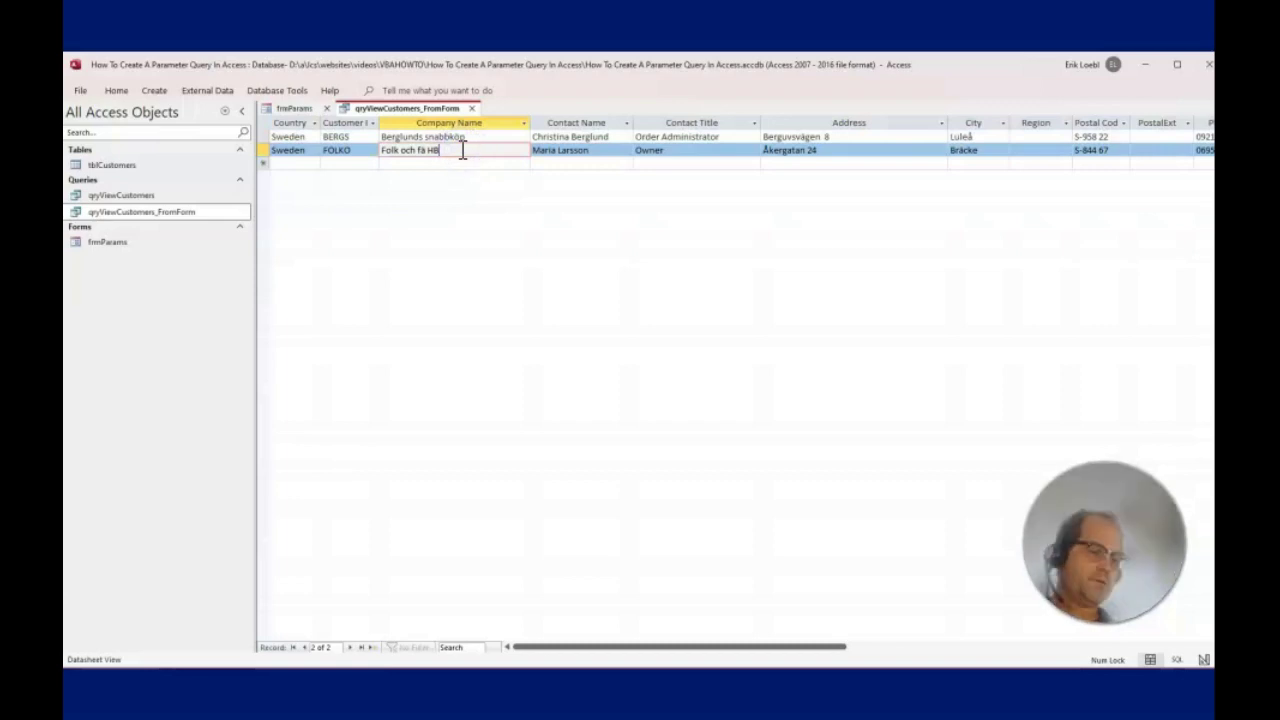
key(shift+F9)
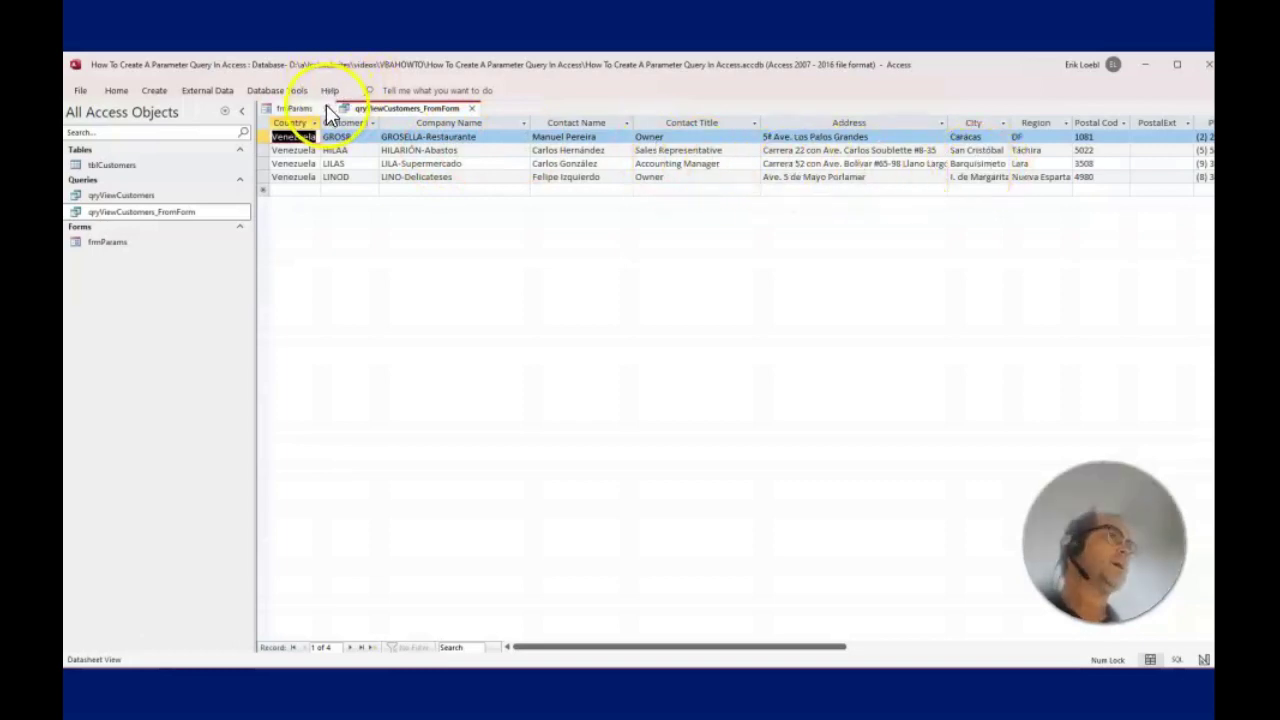
Step: Open qryViewCustomers_FromForm in Design View and widen the Country column to fit its criterion
click(284, 109)
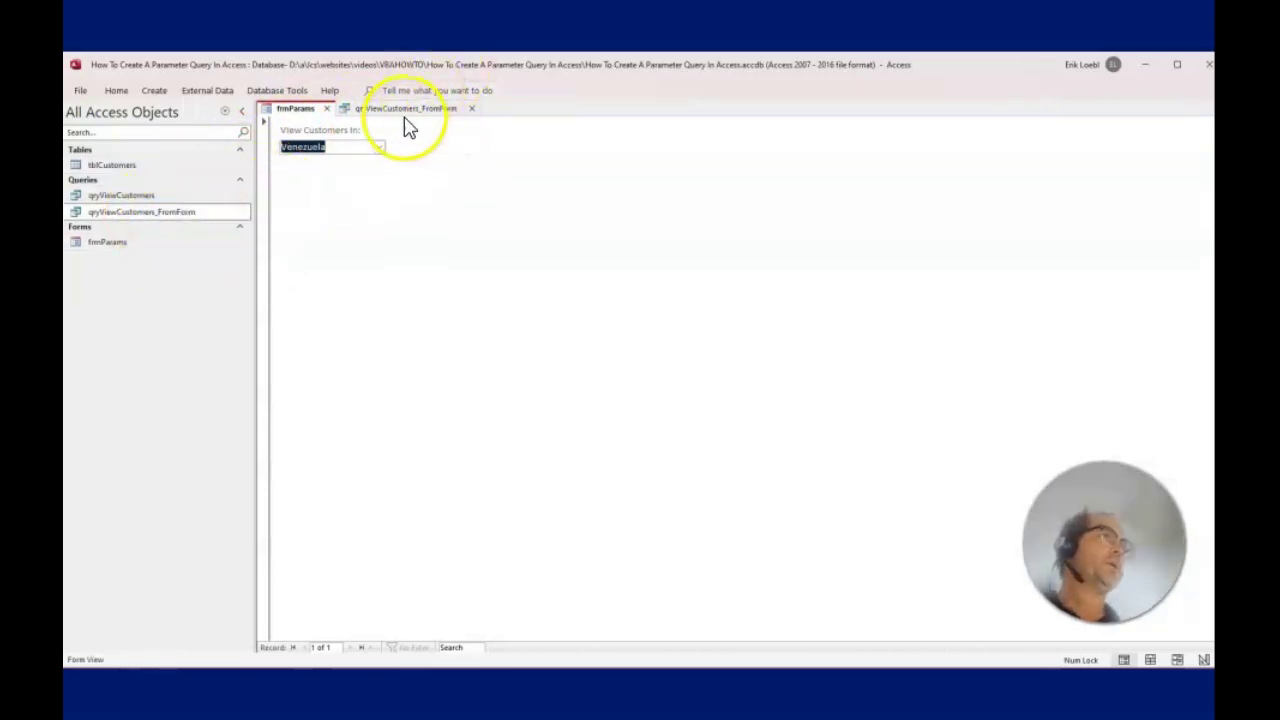
click(180, 213)
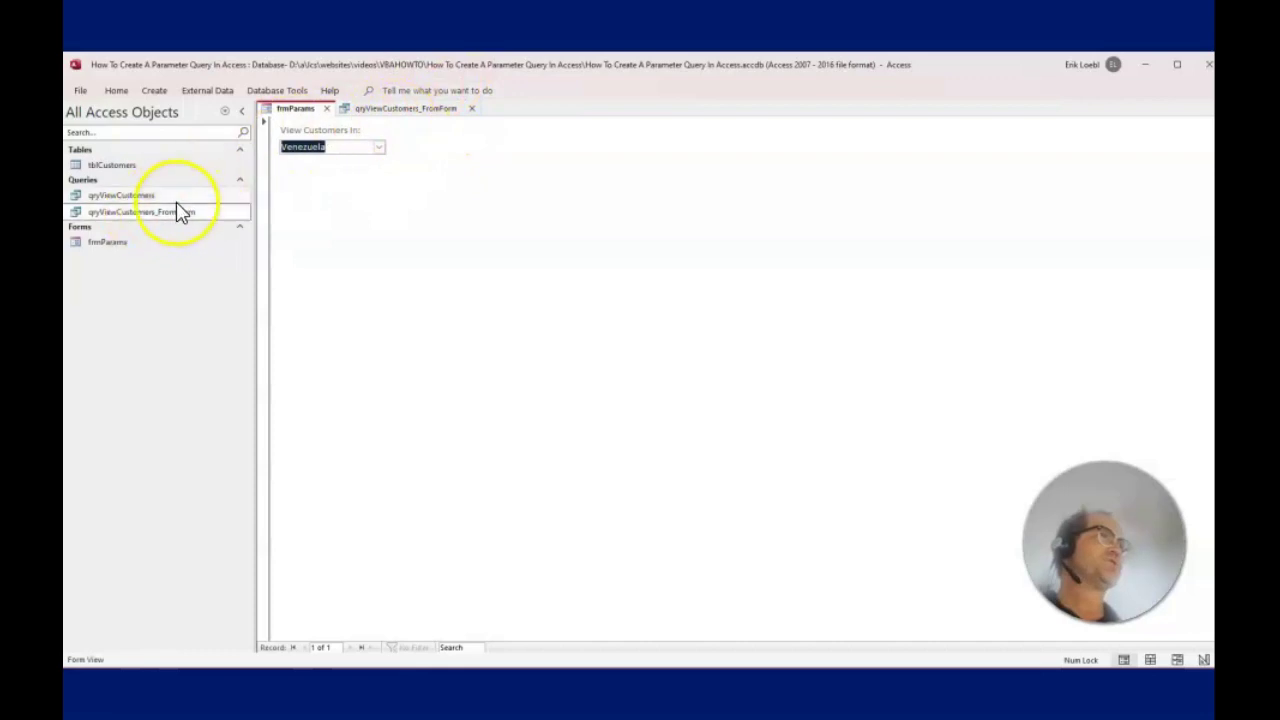
click(411, 108)
right_click(411, 108)
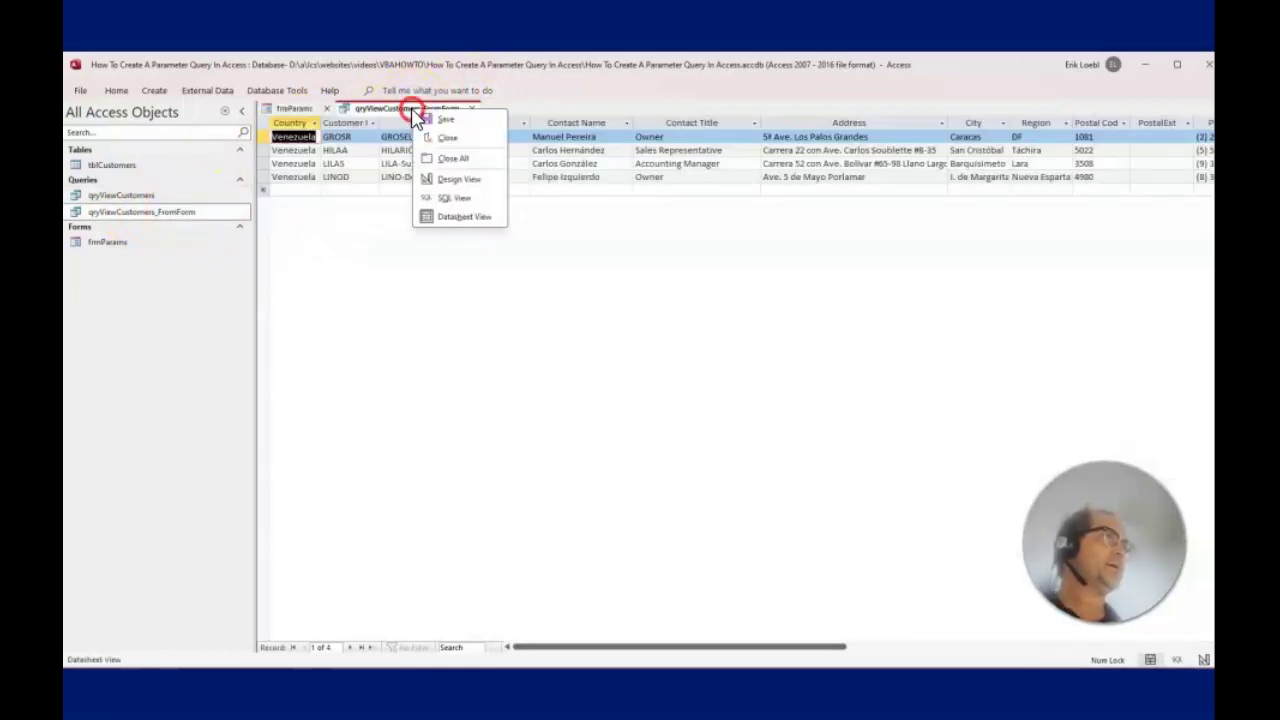
click(447, 182)
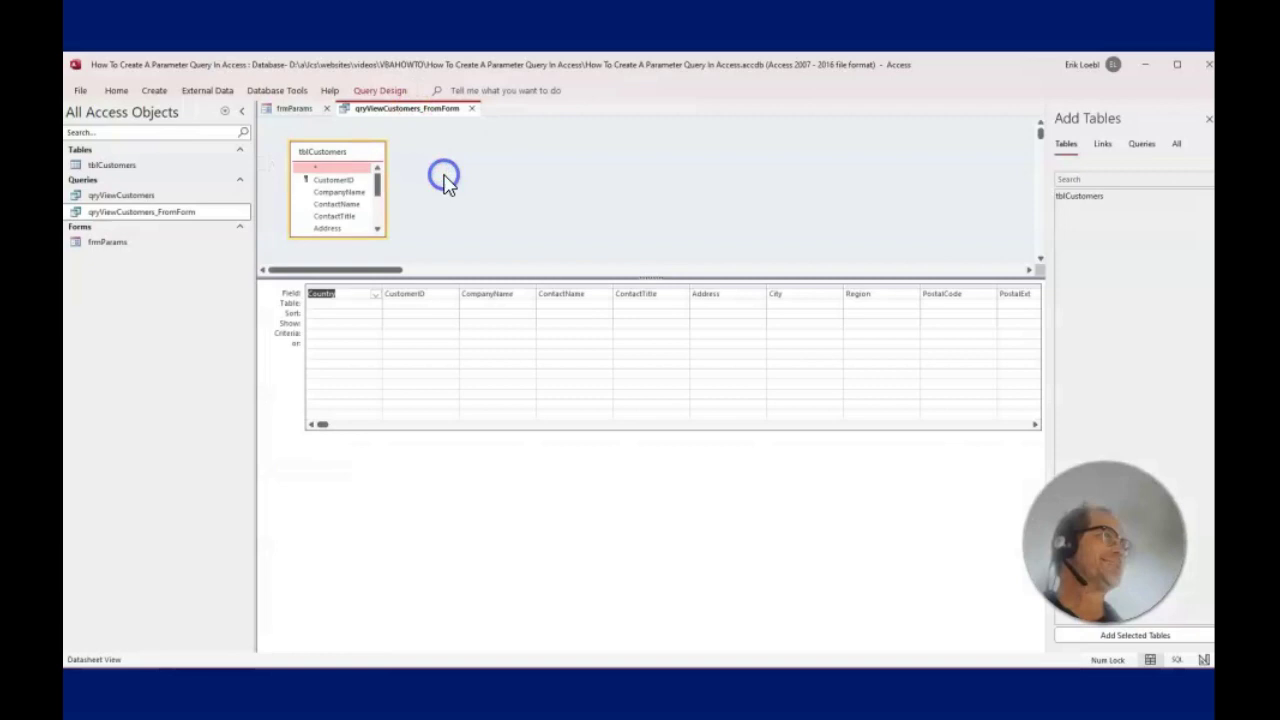
double_click(384, 287)
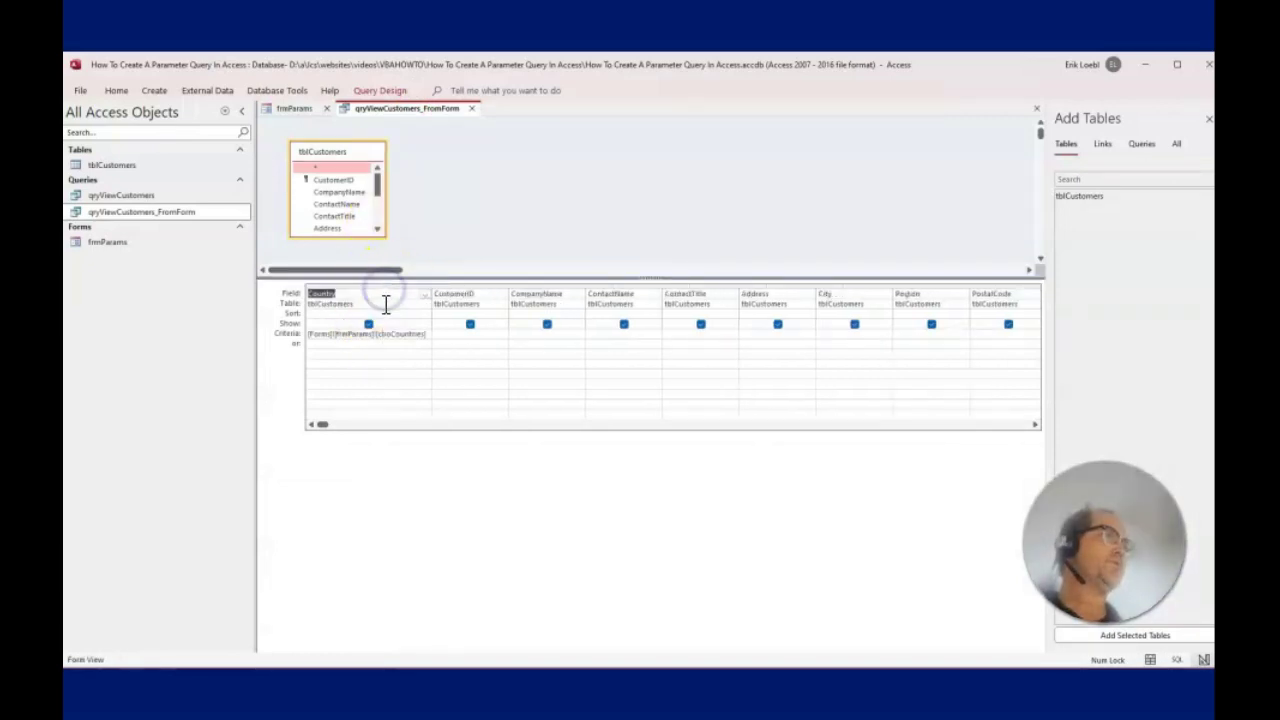
Step: Examine the Forms, frmParams and cboCountries parts of the Country field's criterion
click(372, 363)
click(346, 334)
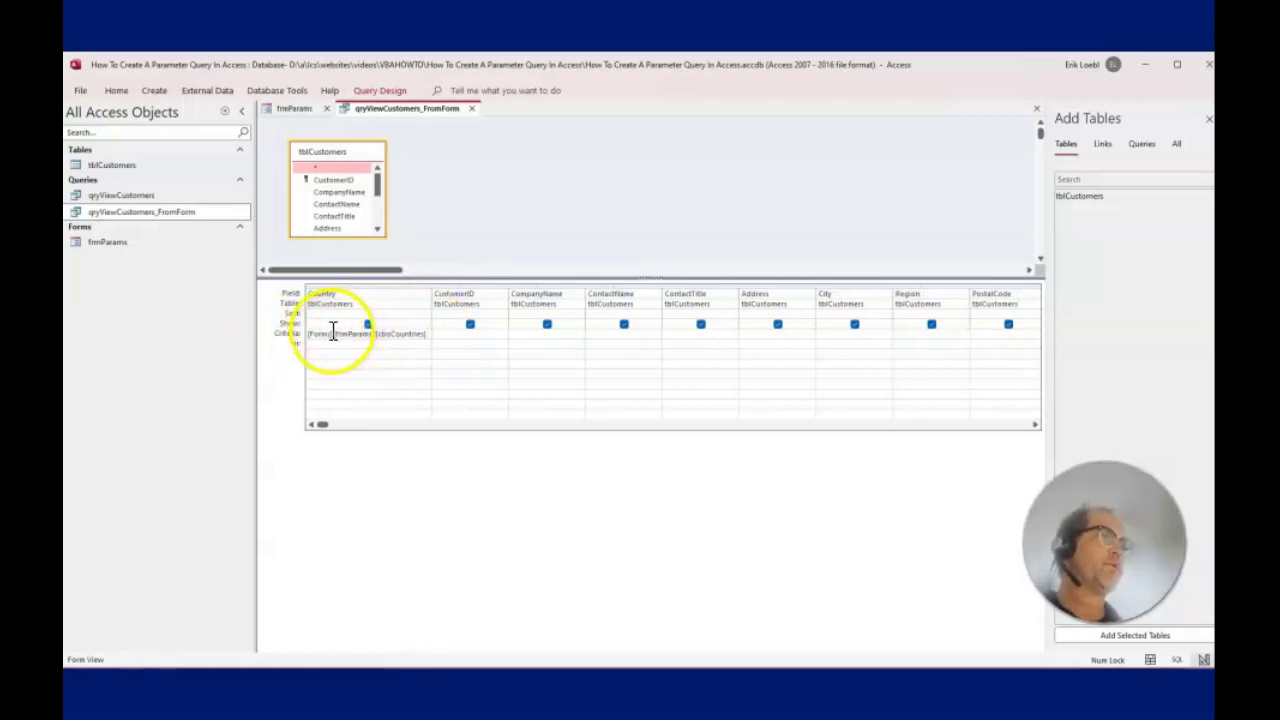
click(392, 346)
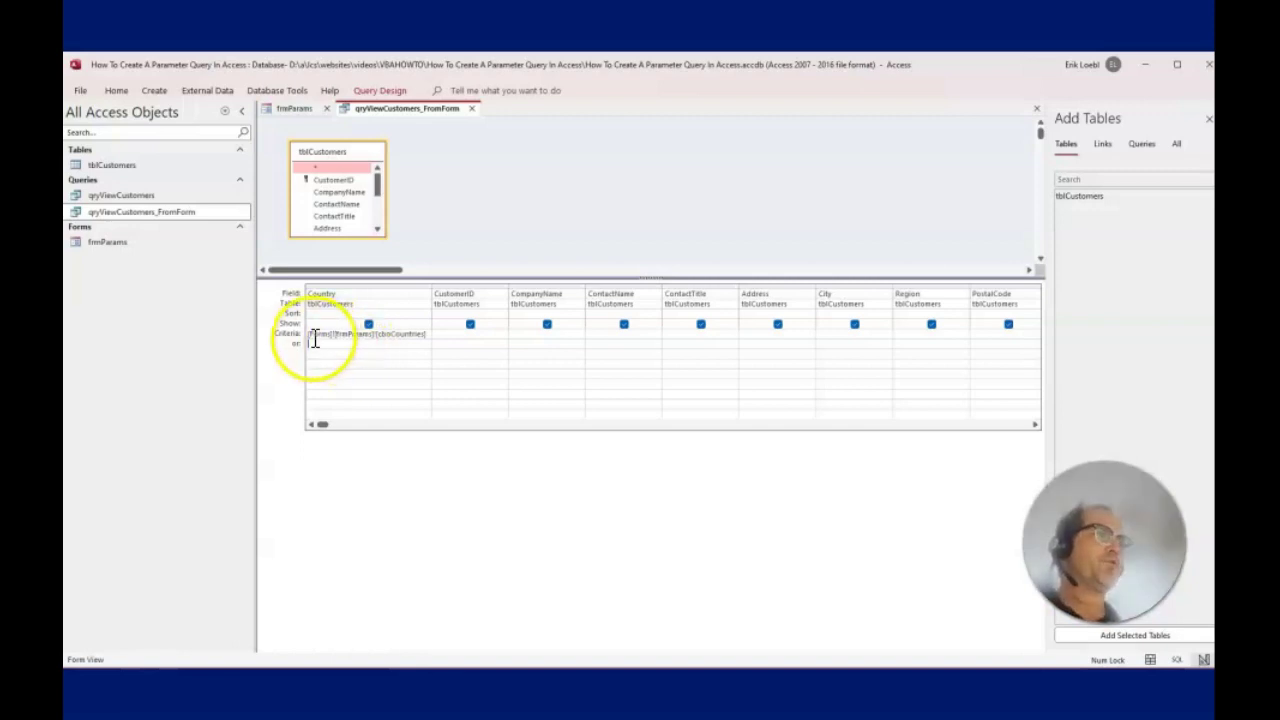
double_click(318, 336)
double_click(357, 336)
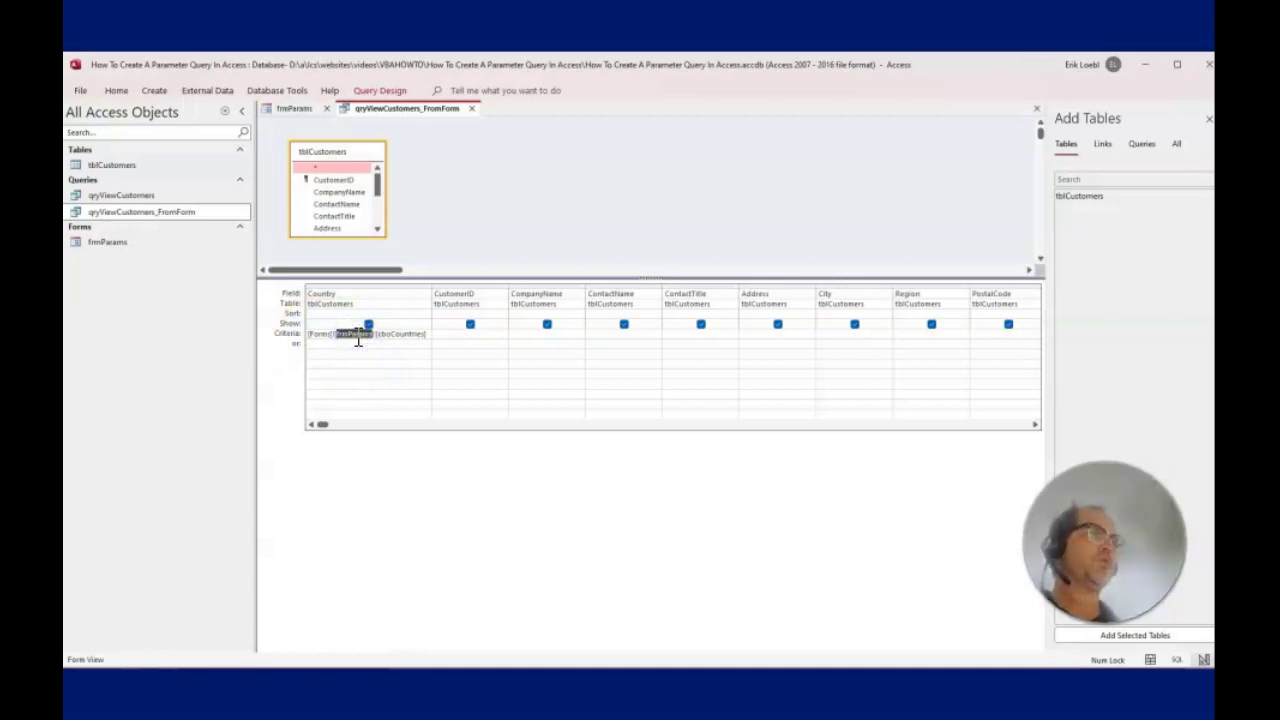
click(401, 336)
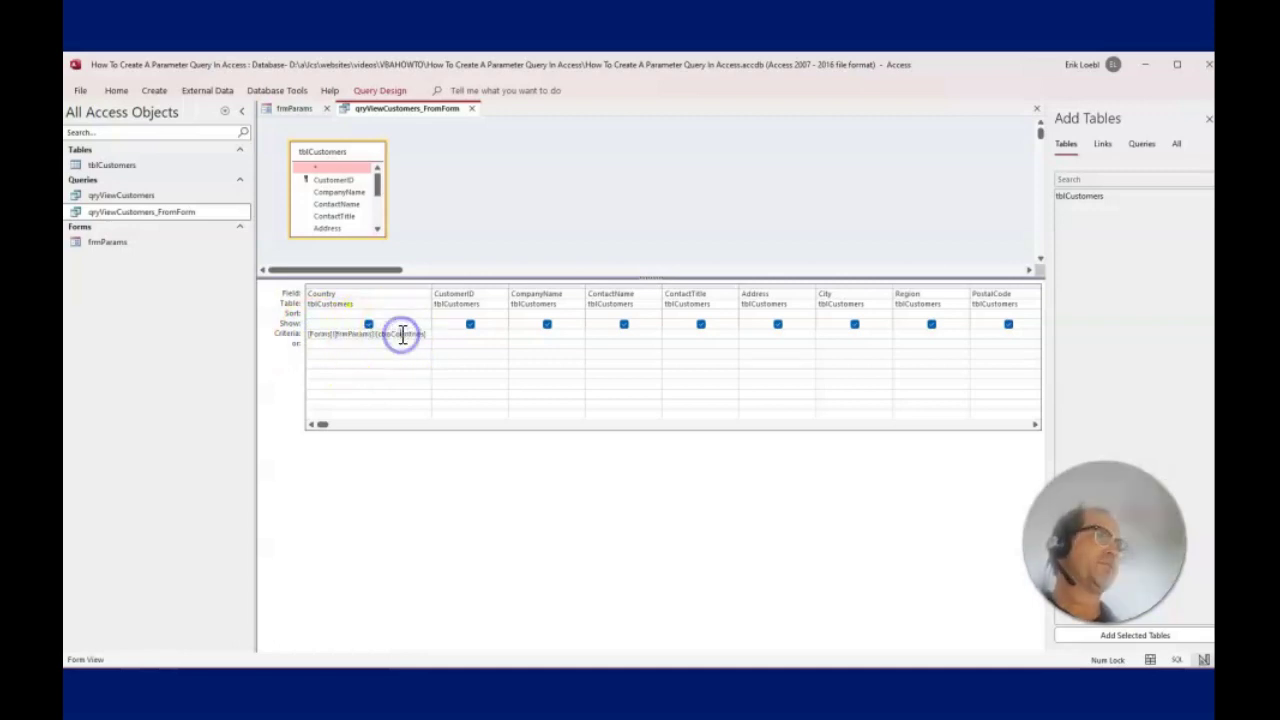
Step: Clear the Country field's criterion in the qryViewCustomers_FromForm design grid
click(395, 343)
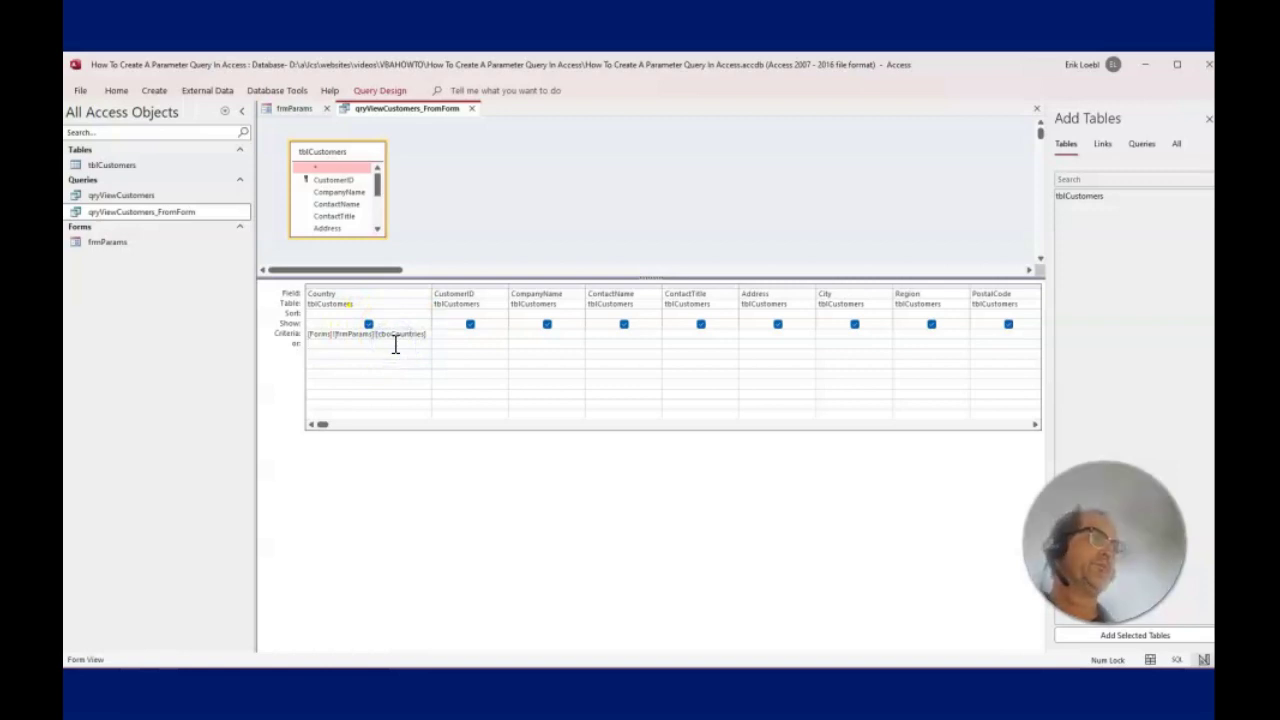
key(ctrl+a)
key(Delete)
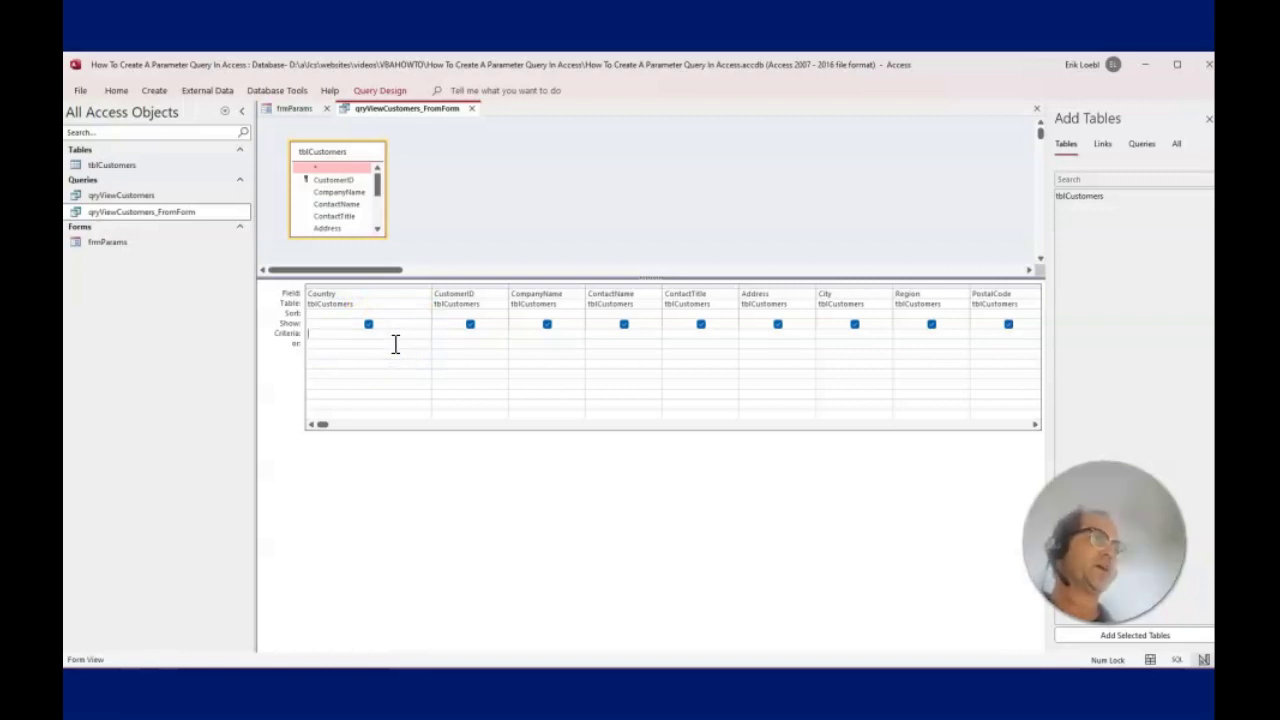
click(372, 357)
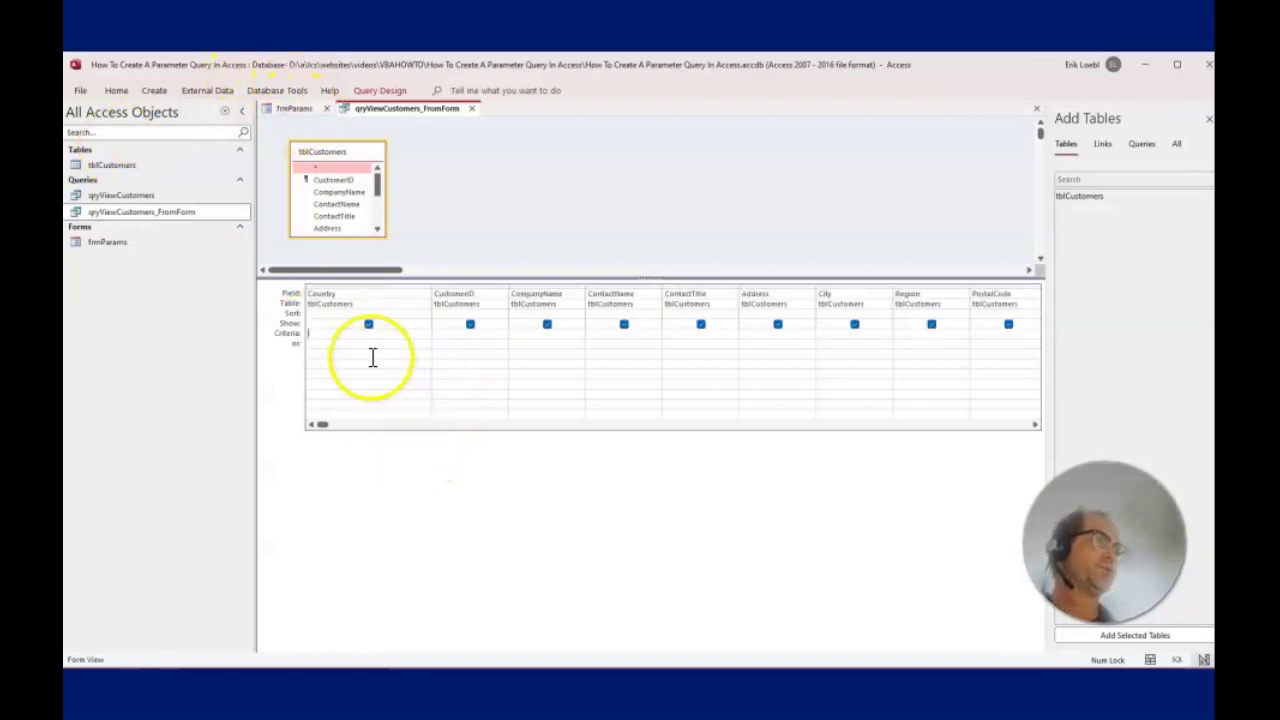
Step: Build the Country criterion Forms![frmParams]![cboCountries] in the Expression Builder from the loaded form frmParams
right_click(332, 336)
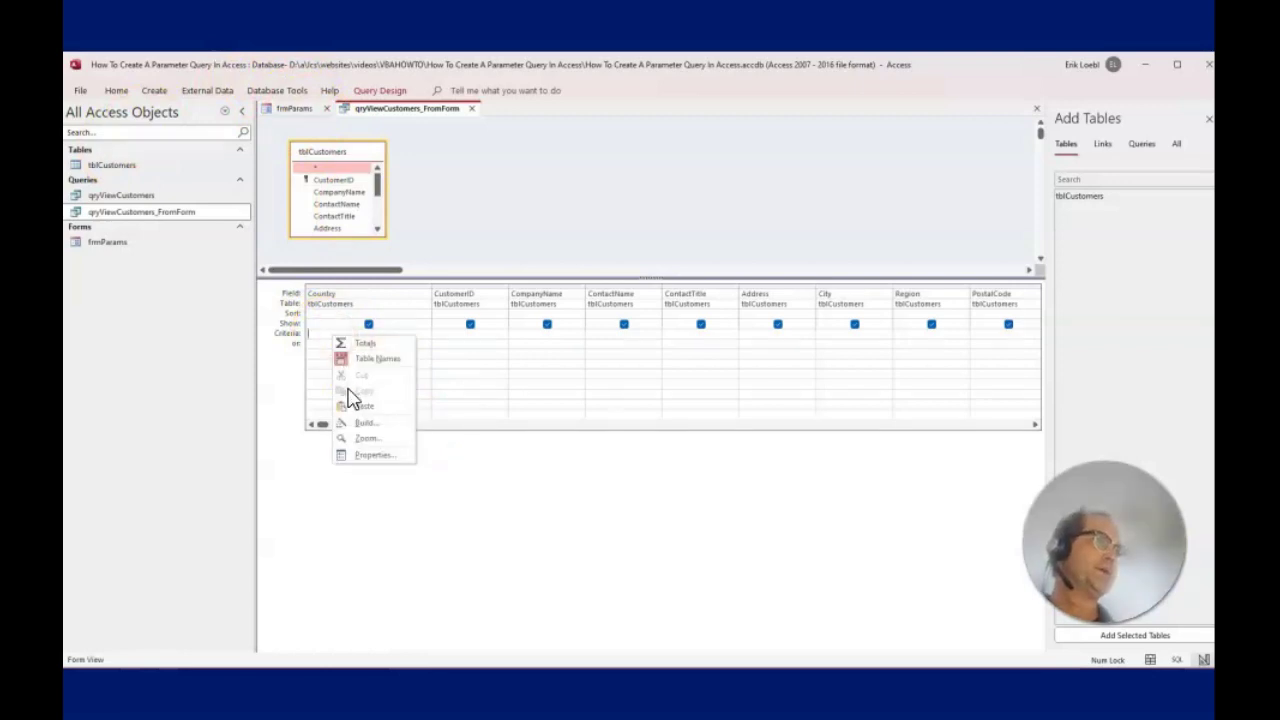
click(366, 423)
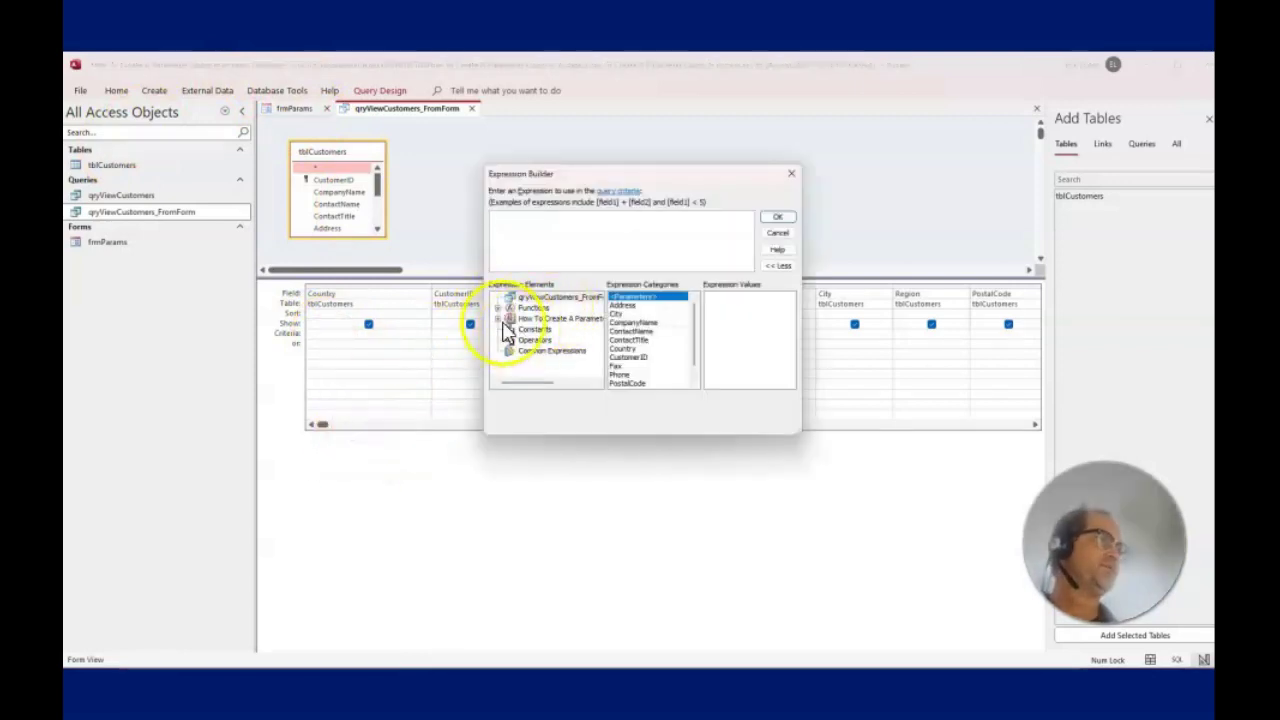
click(498, 318)
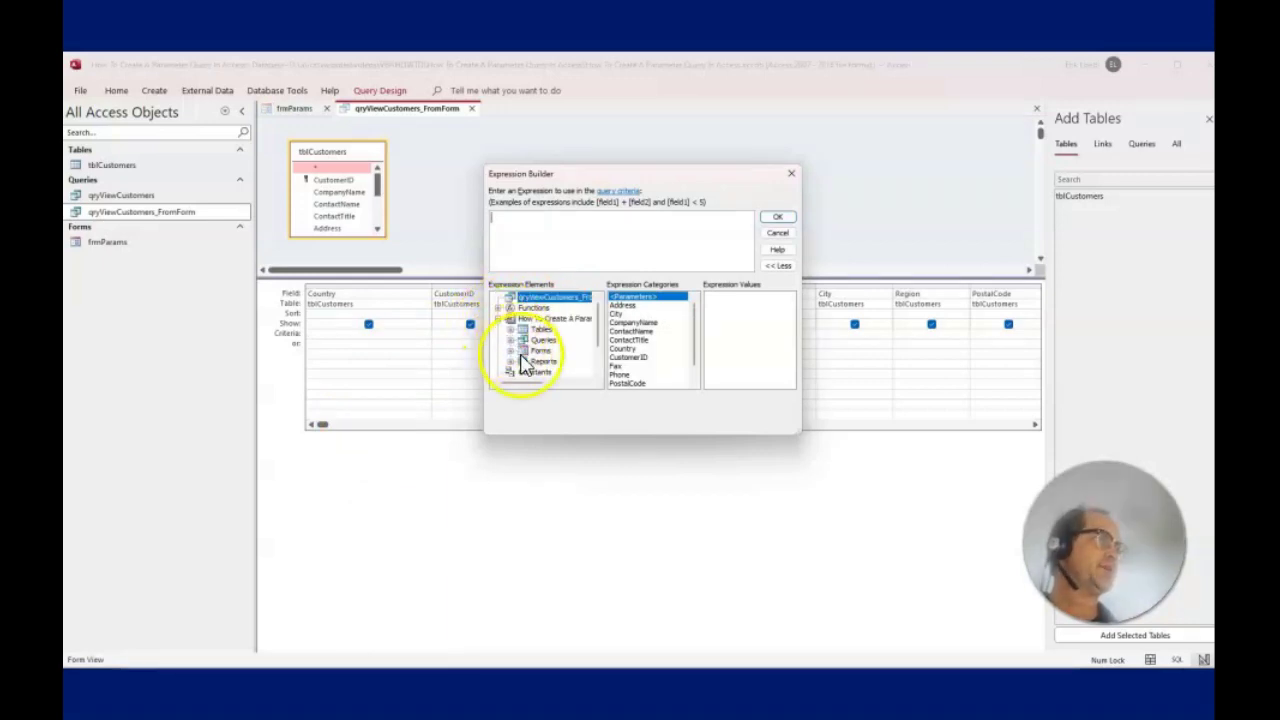
click(511, 351)
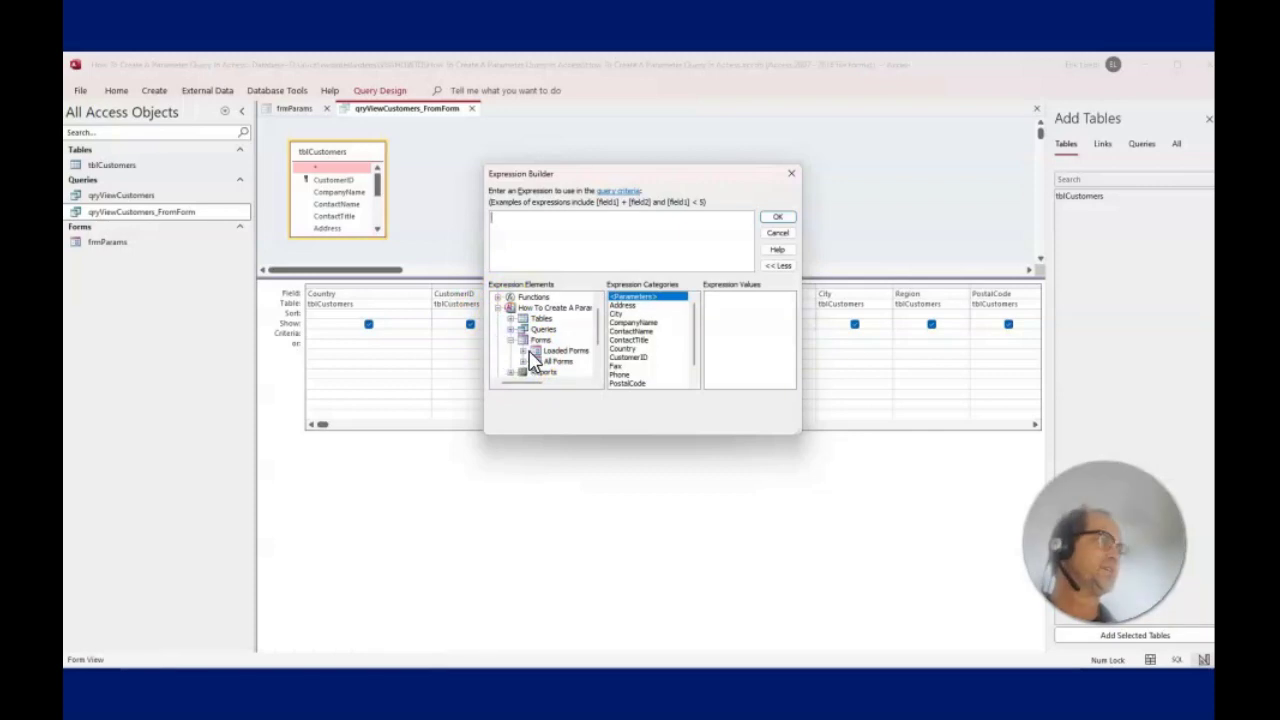
click(523, 351)
click(572, 362)
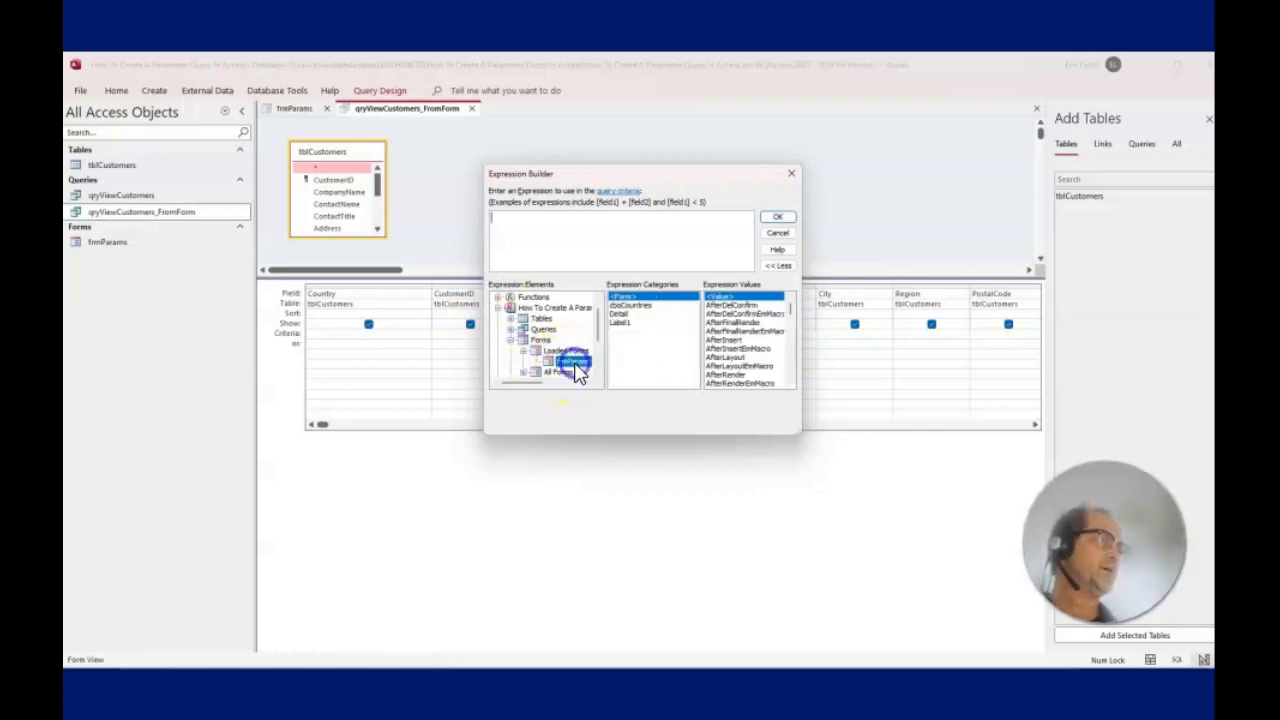
click(630, 305)
double_click(632, 307)
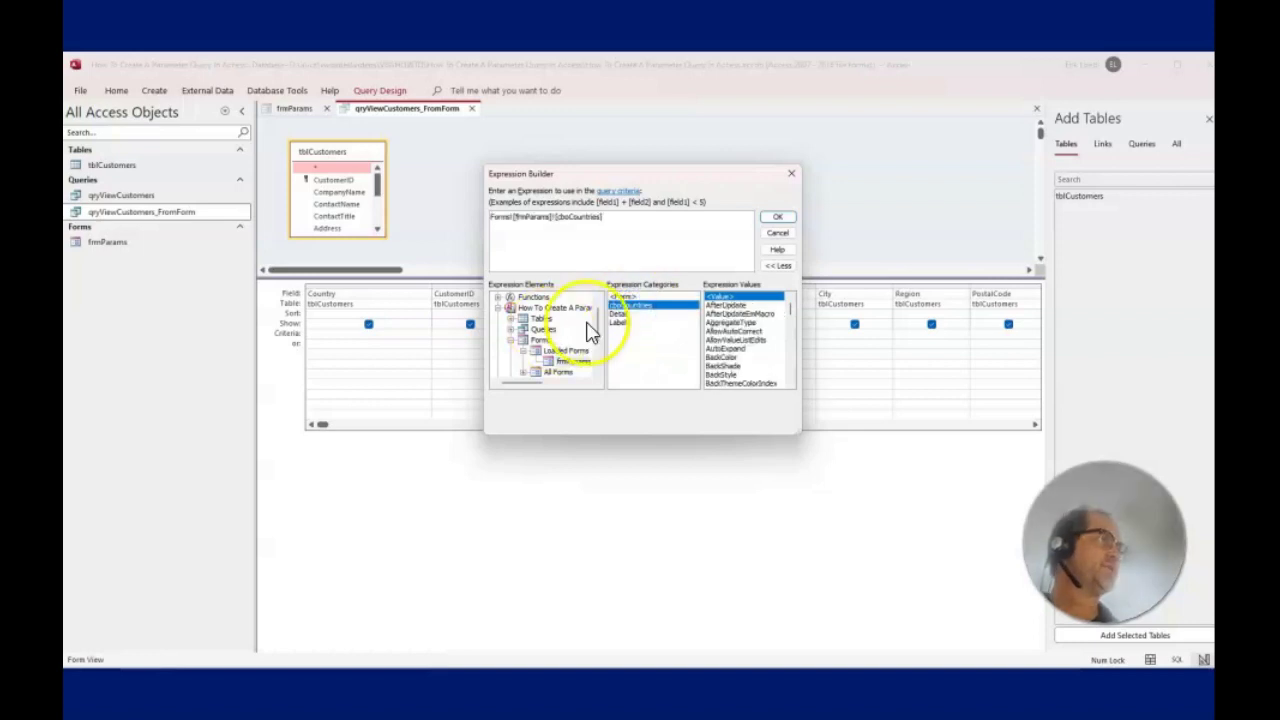
drag(654, 226, 440, 223)
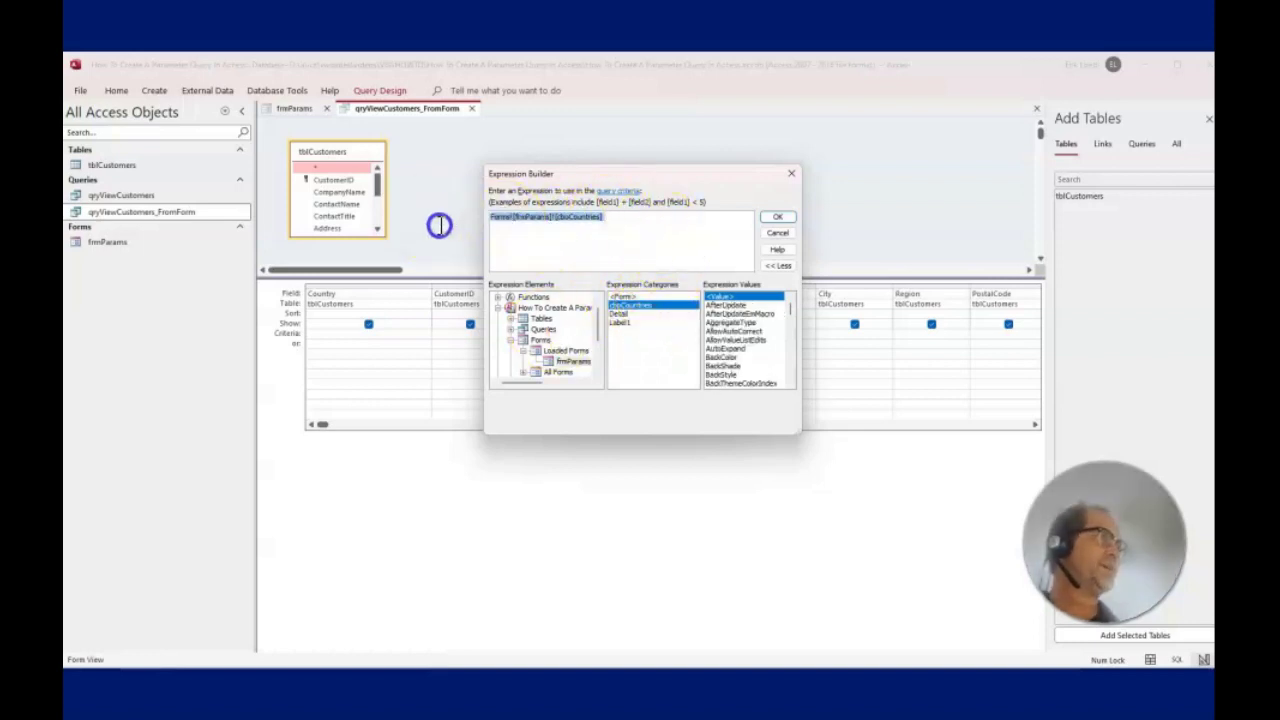
click(583, 239)
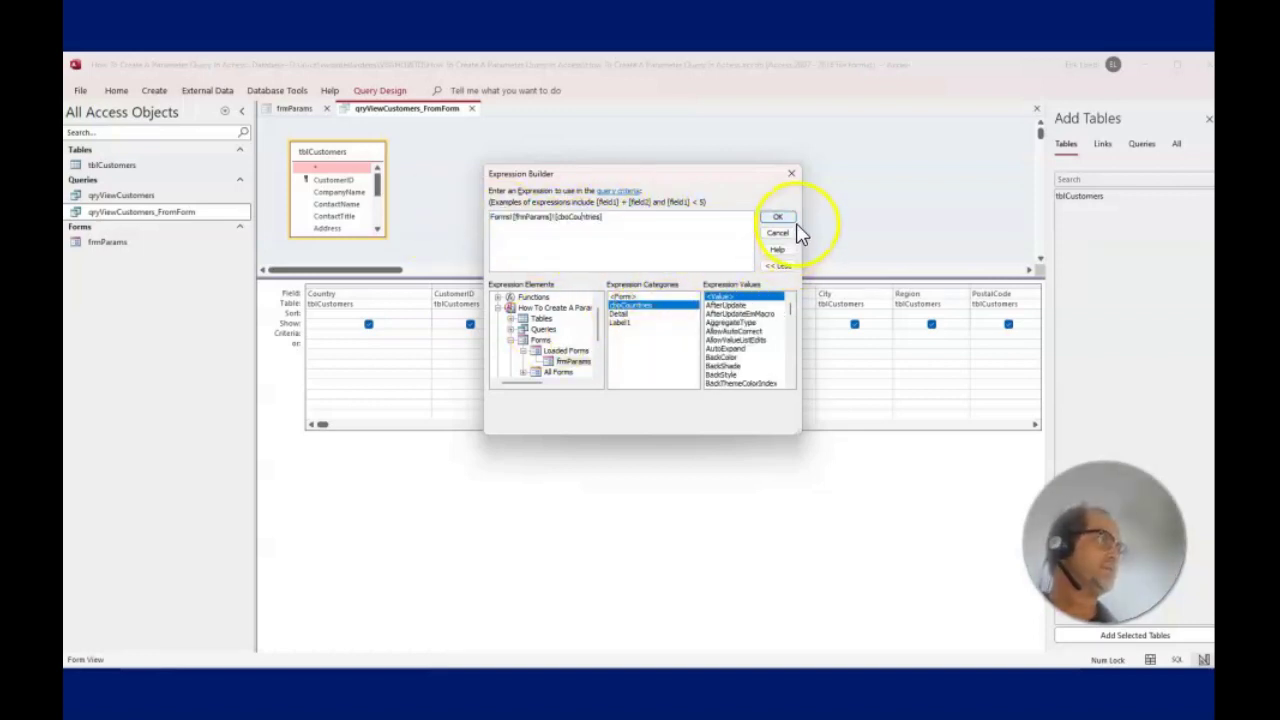
click(777, 217)
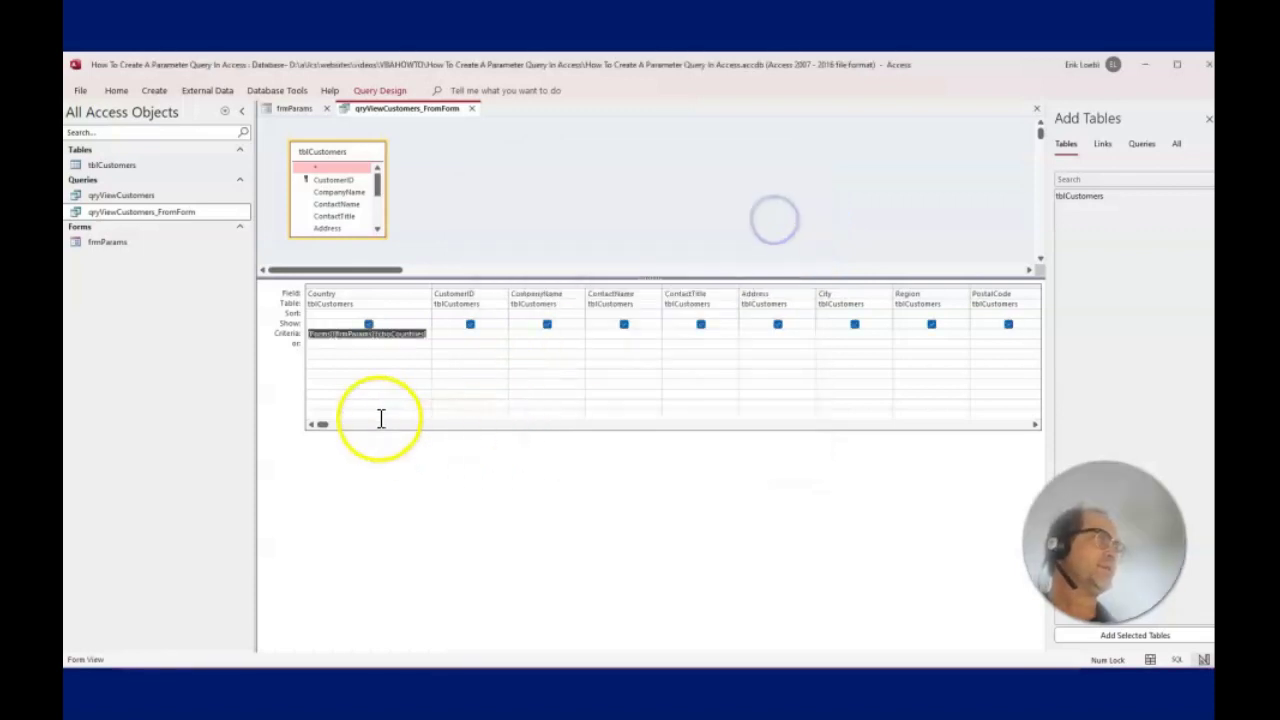
Step: Close the qryViewCustomers_FromForm design and save its changes
click(388, 376)
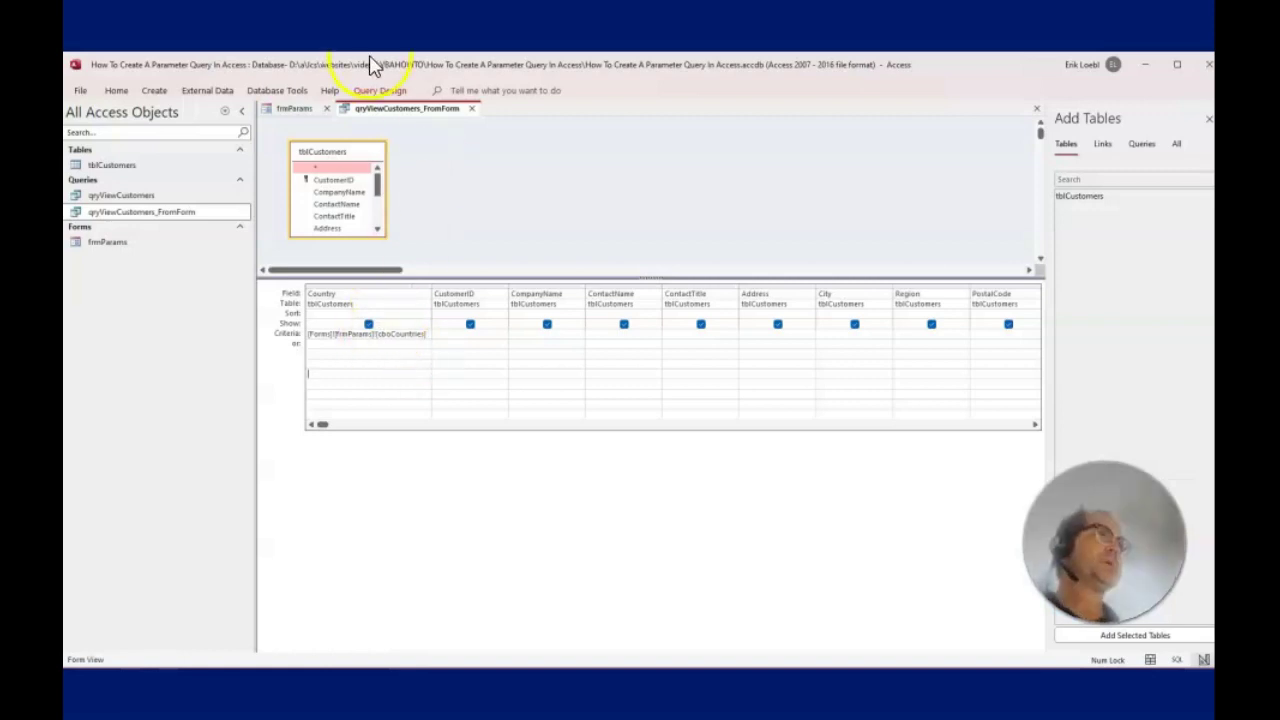
click(471, 108)
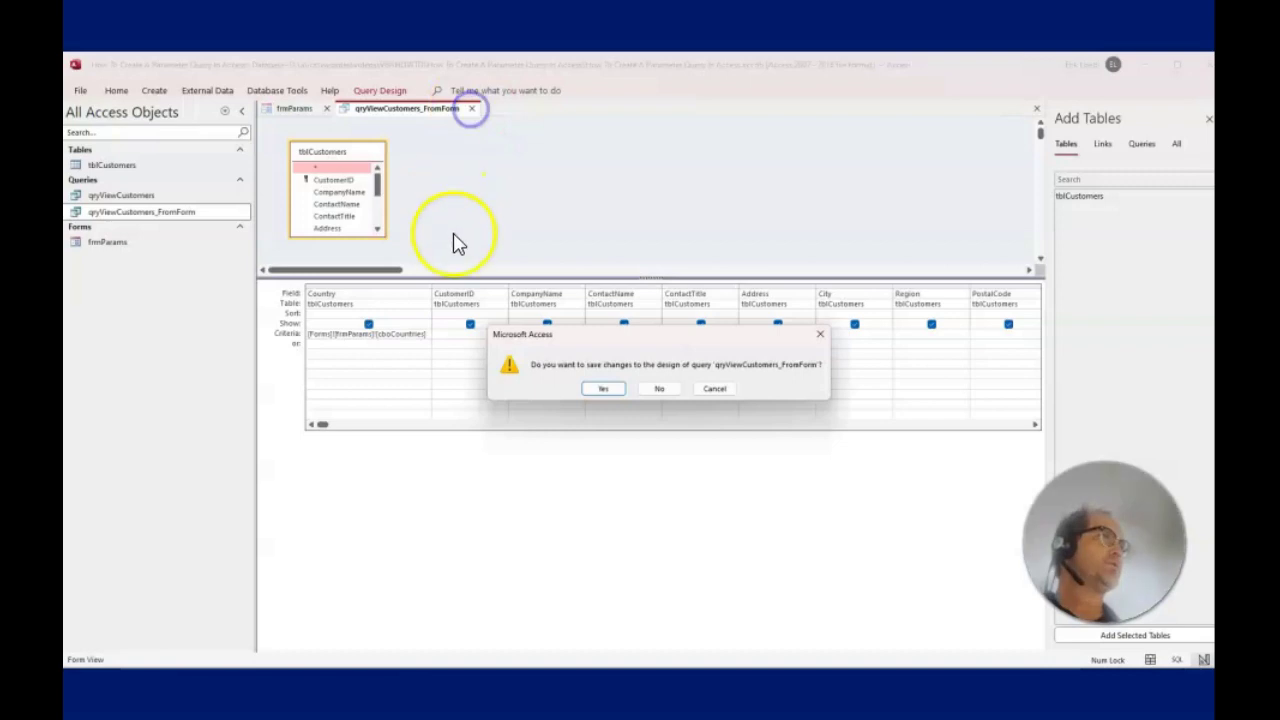
click(614, 391)
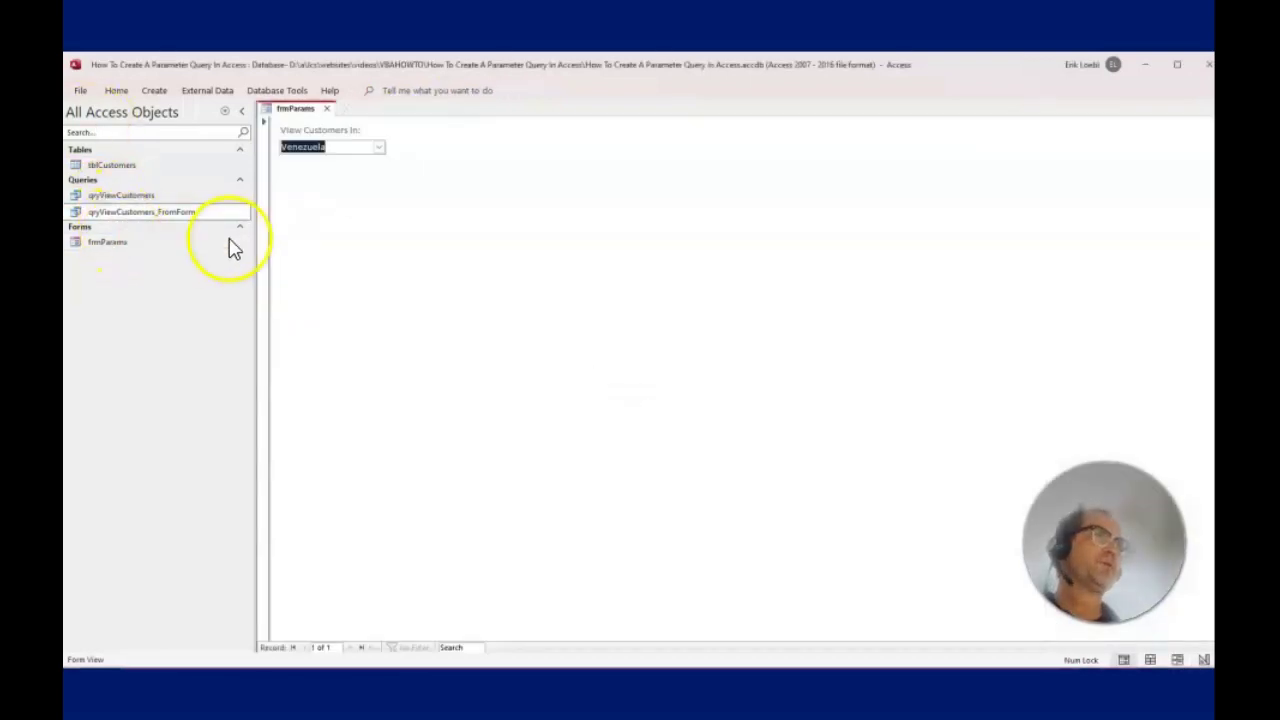
Step: Set the frmParams country to Italy and run qryViewCustomers_FromForm
click(379, 147)
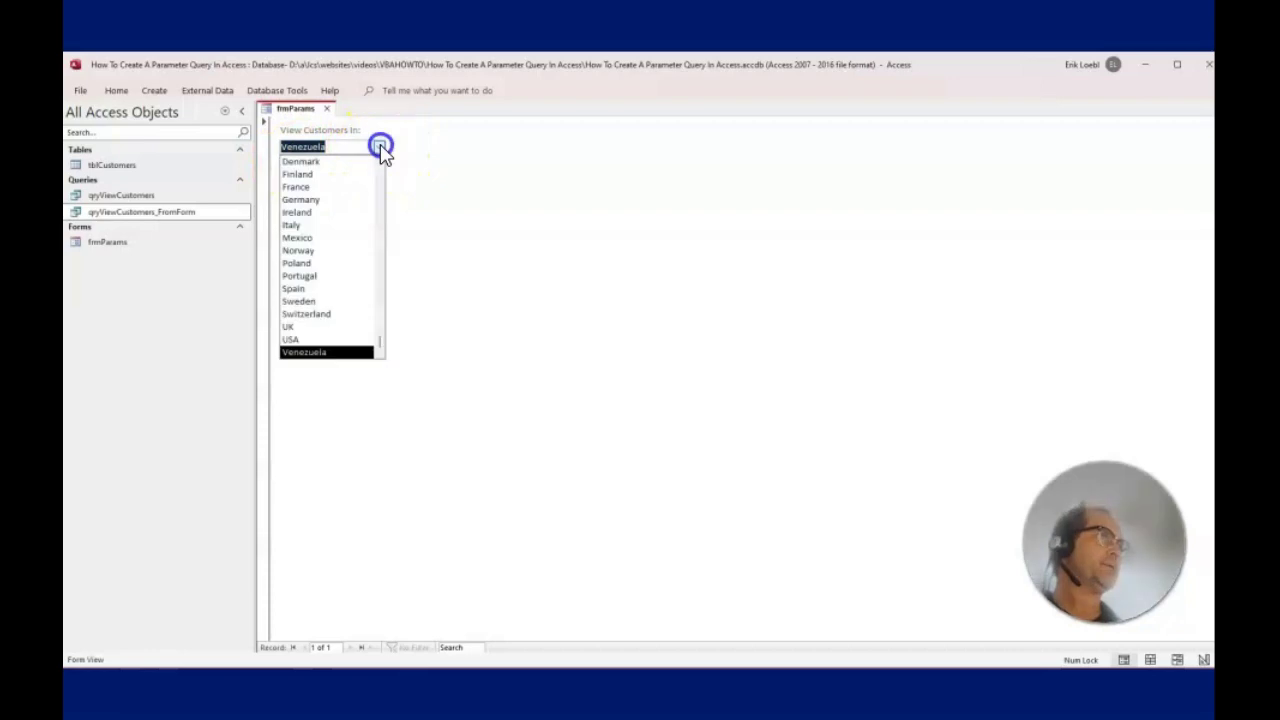
click(329, 226)
double_click(108, 211)
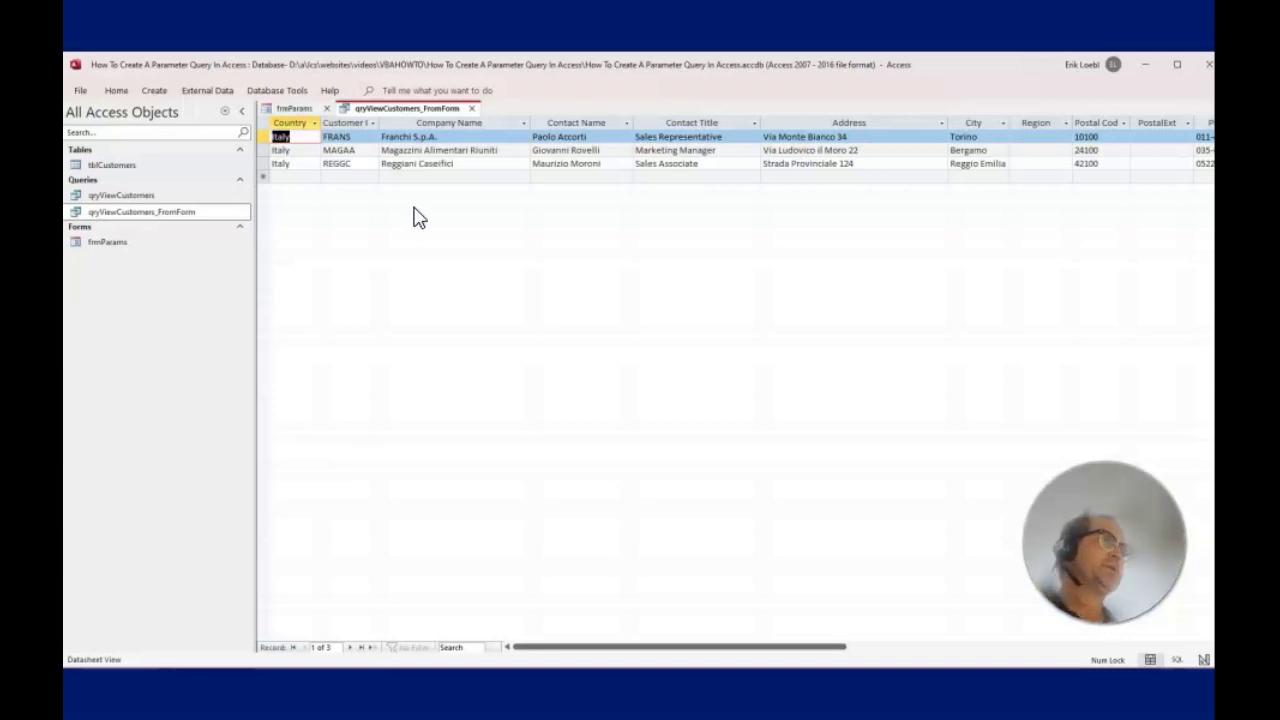
click(376, 222)
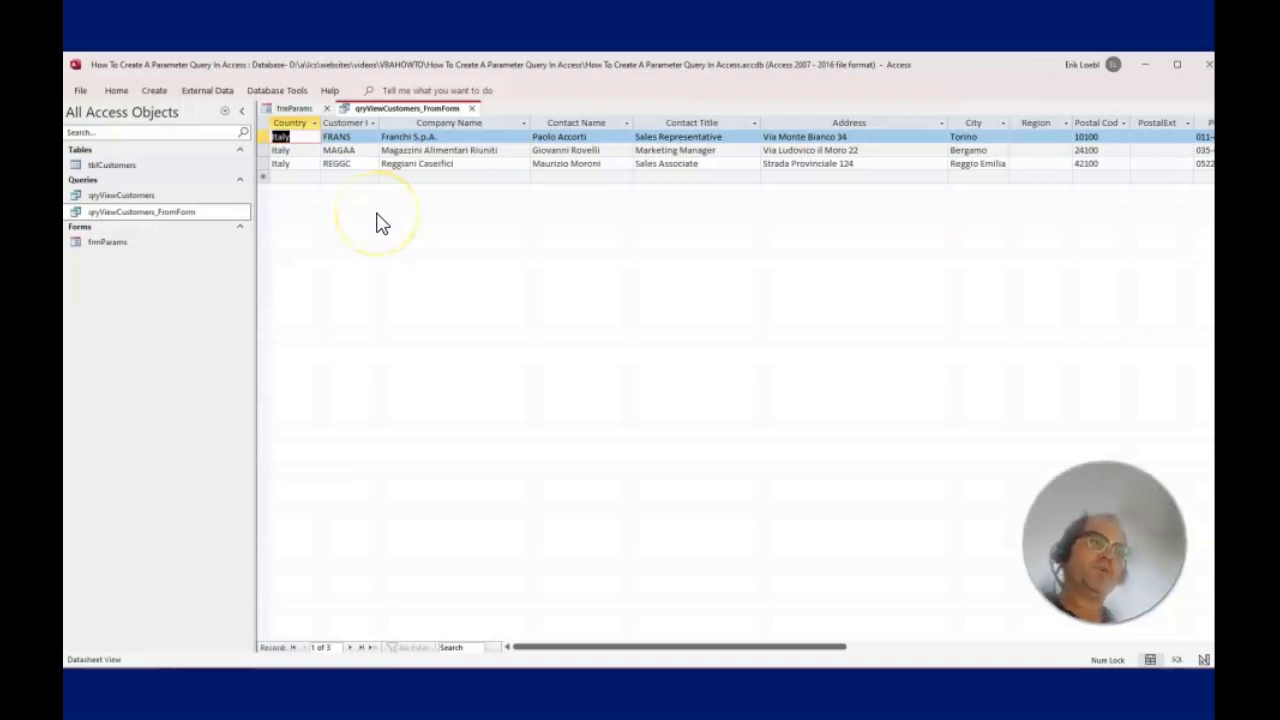